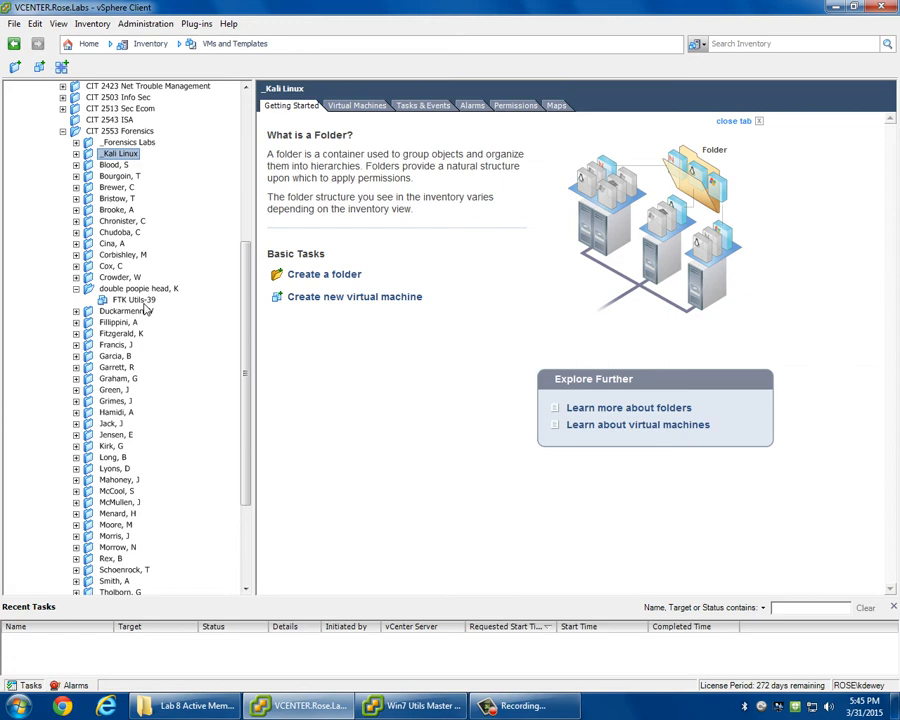
Check the virtual machines in a student's folder under CIT 2553 Forensics, including FTK Utils-30-2.
left_click(77, 289)
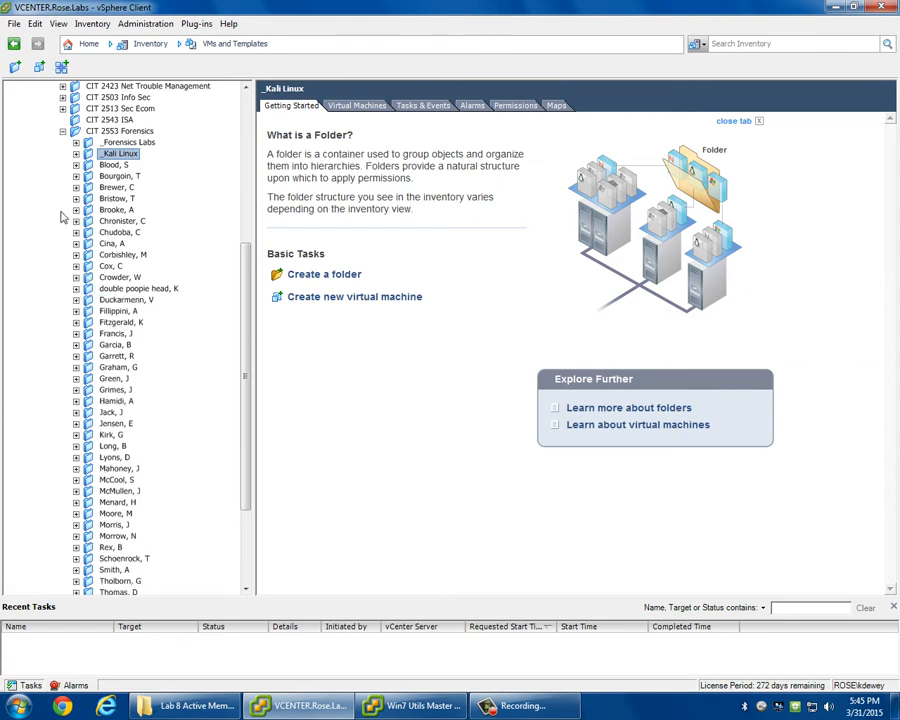
left_click(76, 300)
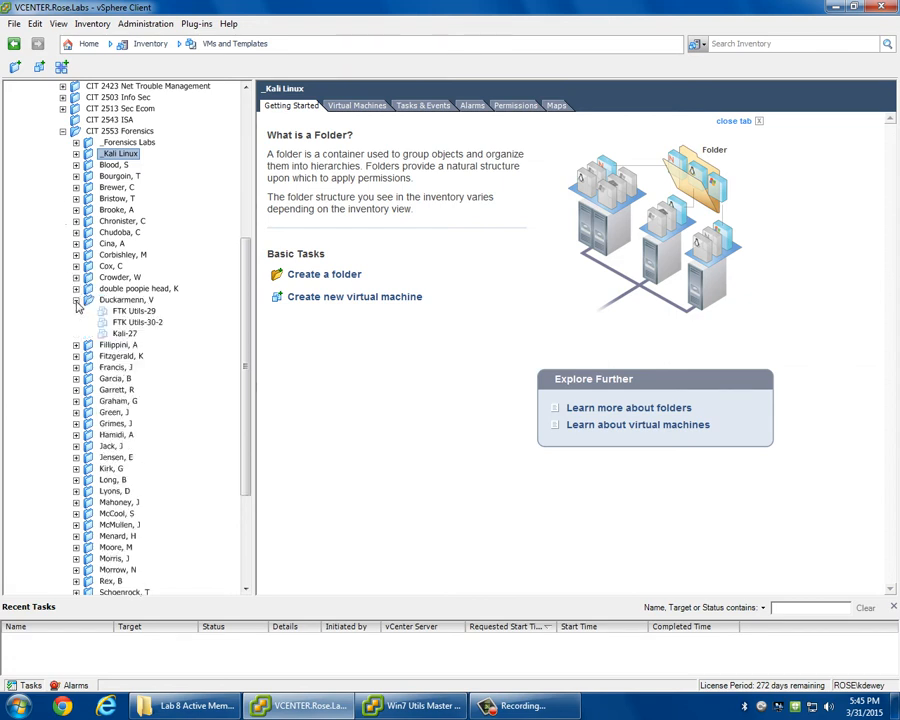
left_click(143, 323)
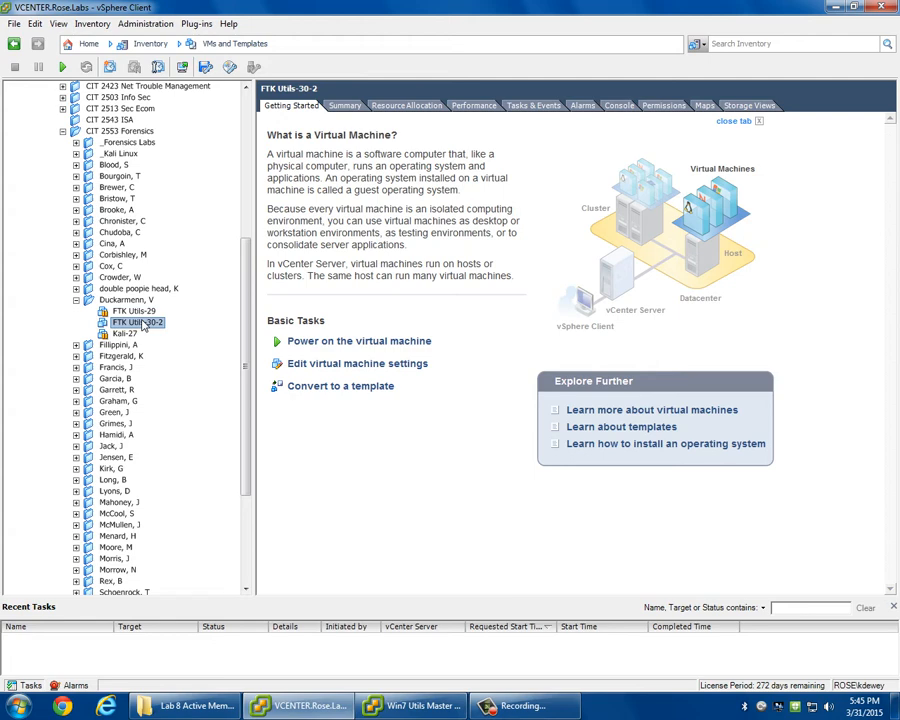
left_click(76, 300)
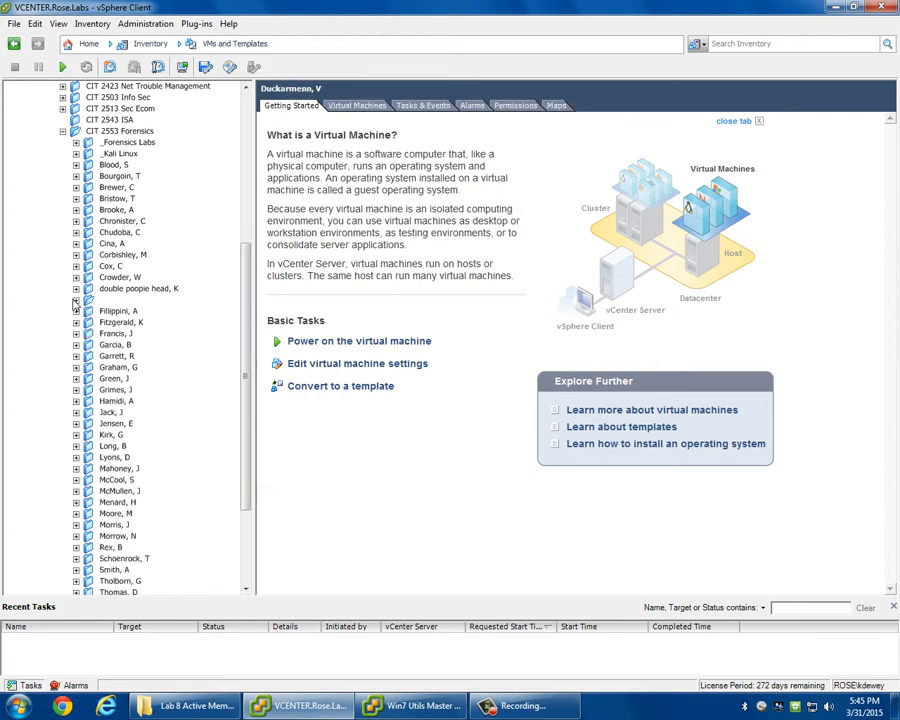
scroll(92, 359, "down", 4)
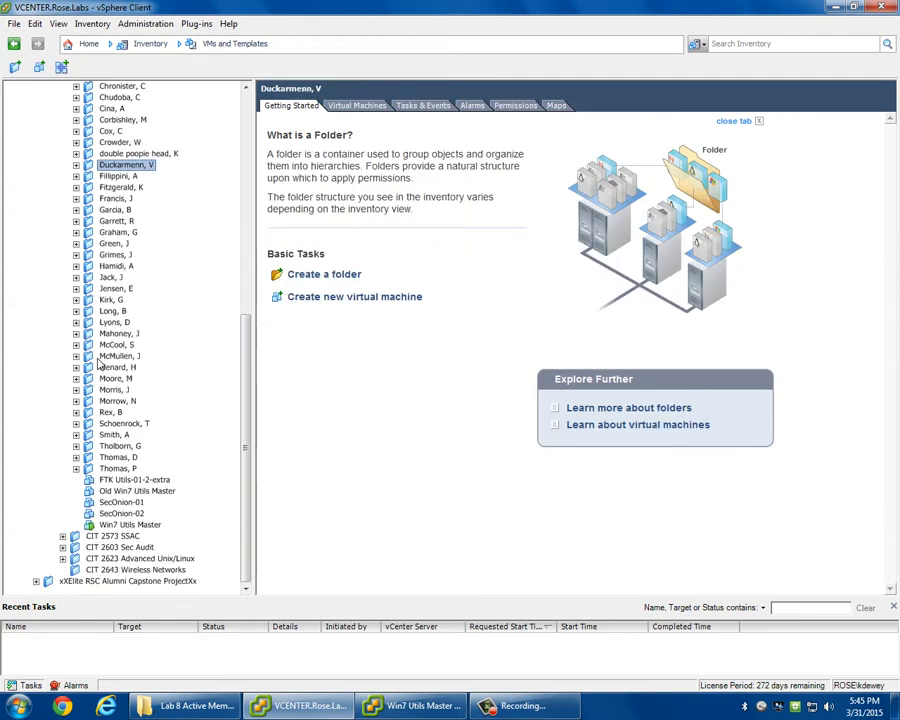
Examine the contents of the CIT 2603 Sec Audit folder and collapse it again.
left_click(62, 547)
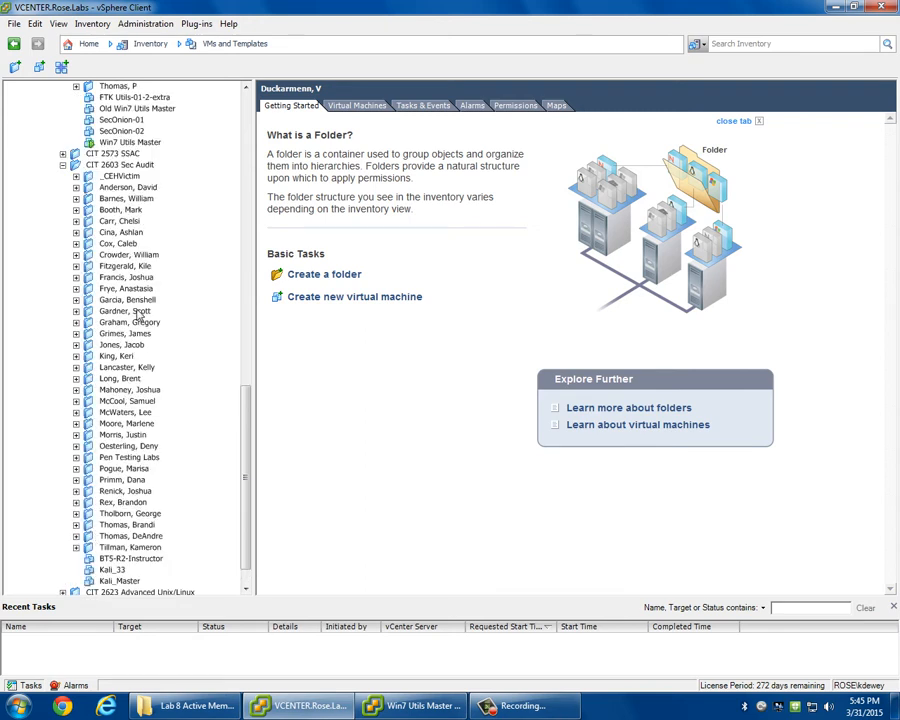
scroll(140, 372, "down", 1)
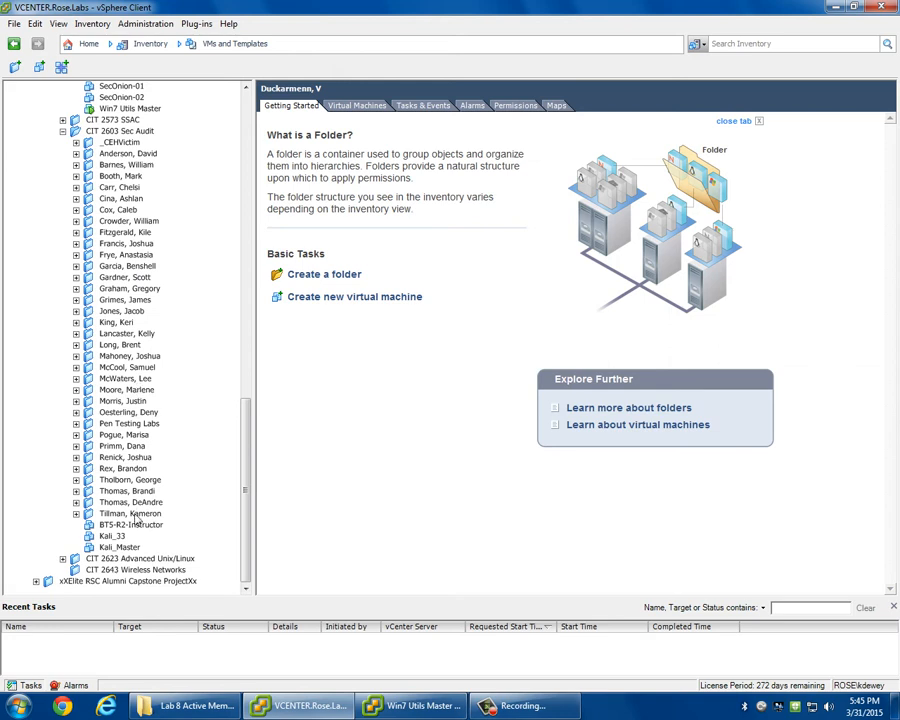
scroll(136, 472, "up", 7)
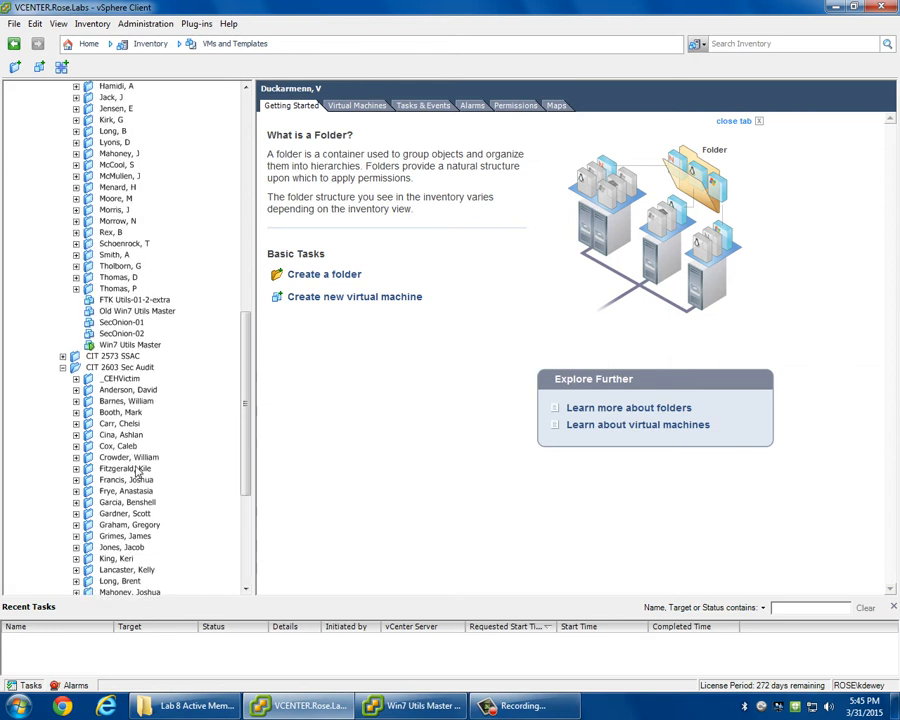
scroll(136, 472, "up", 1)
left_click(63, 400)
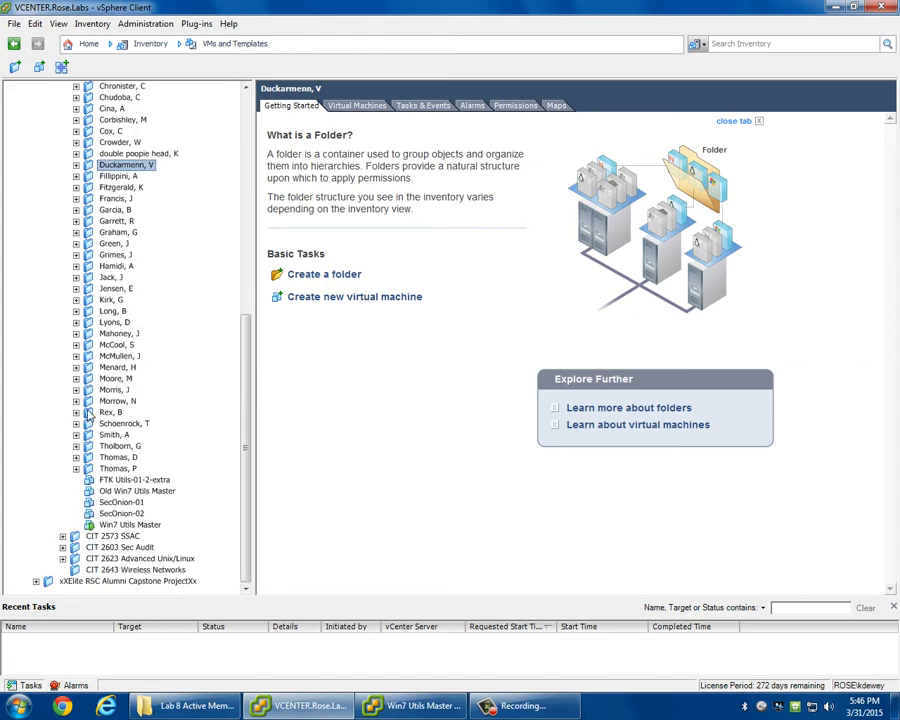
scroll(92, 414, "up", 6)
scroll(98, 415, "up", 6)
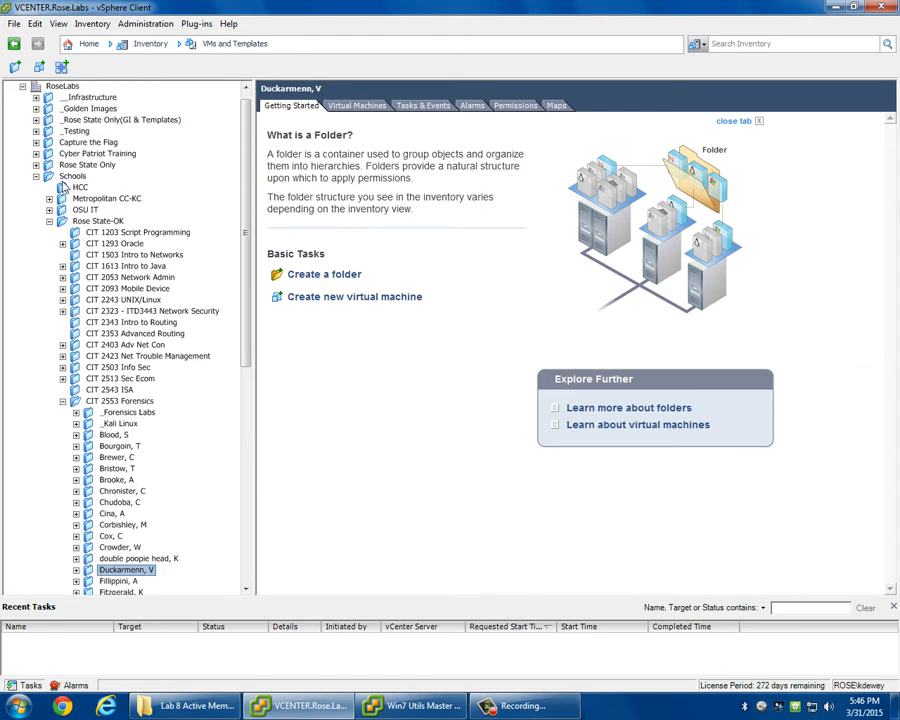
Switch to the Hosts and Clusters inventory and return to VMs and Templates, keeping the current Windows color scheme.
left_click(116, 46)
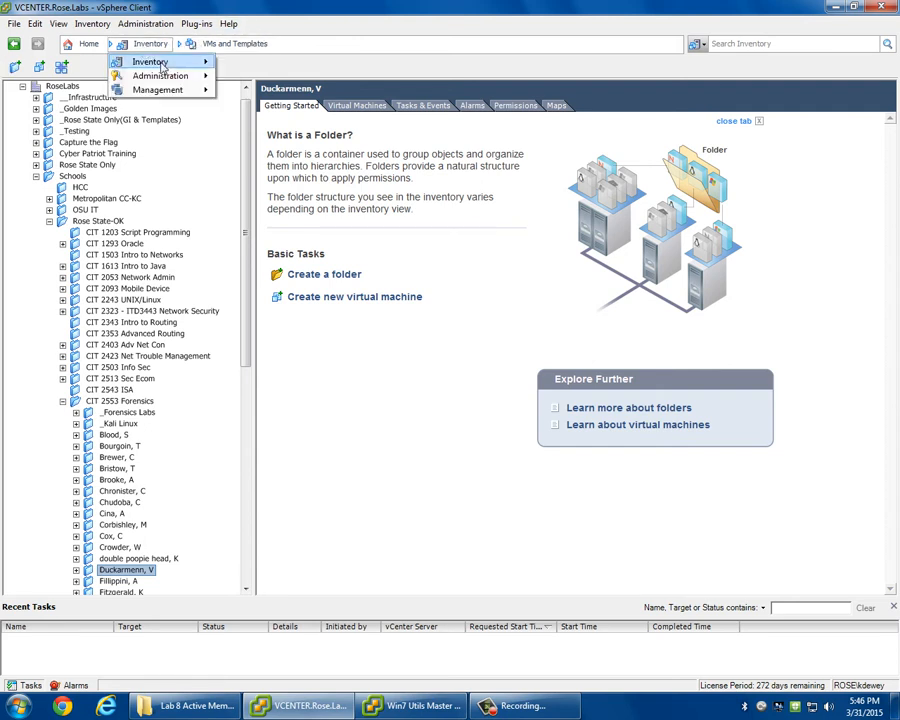
left_click(271, 79)
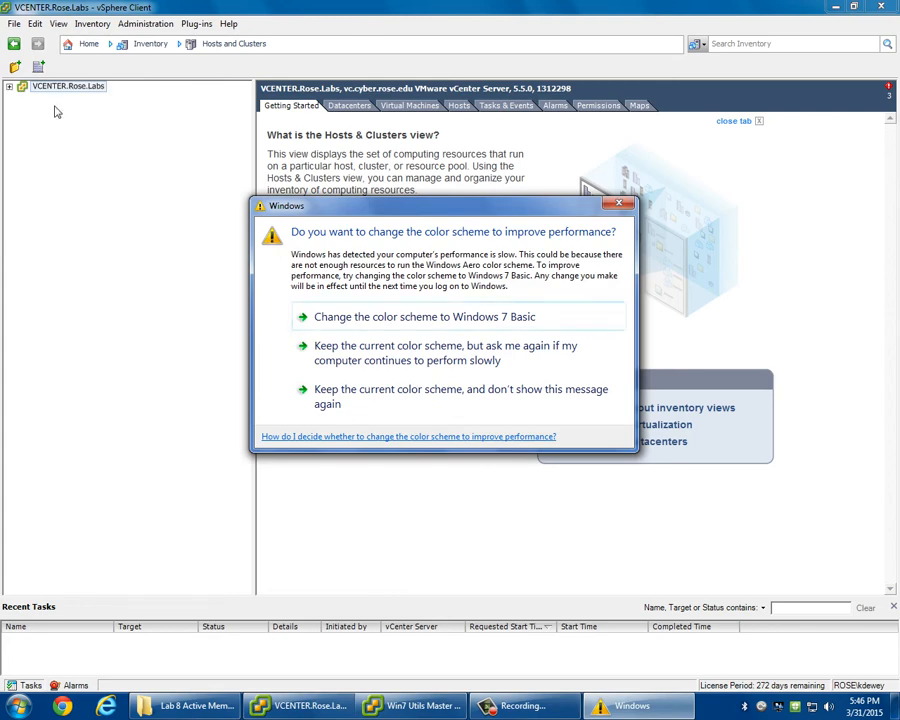
left_click(359, 408)
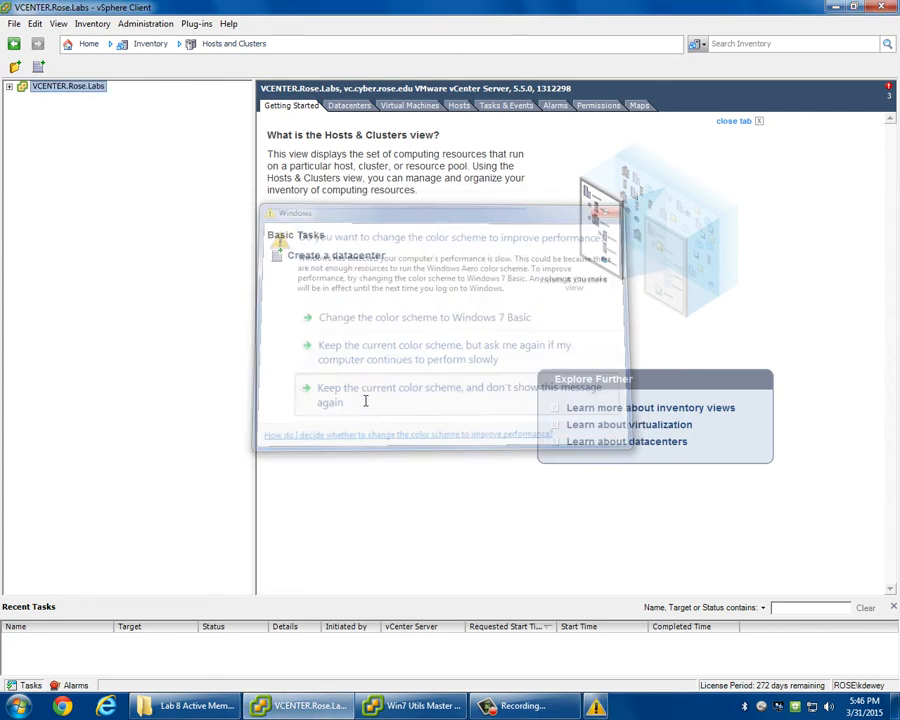
left_click(232, 45)
left_click(238, 93)
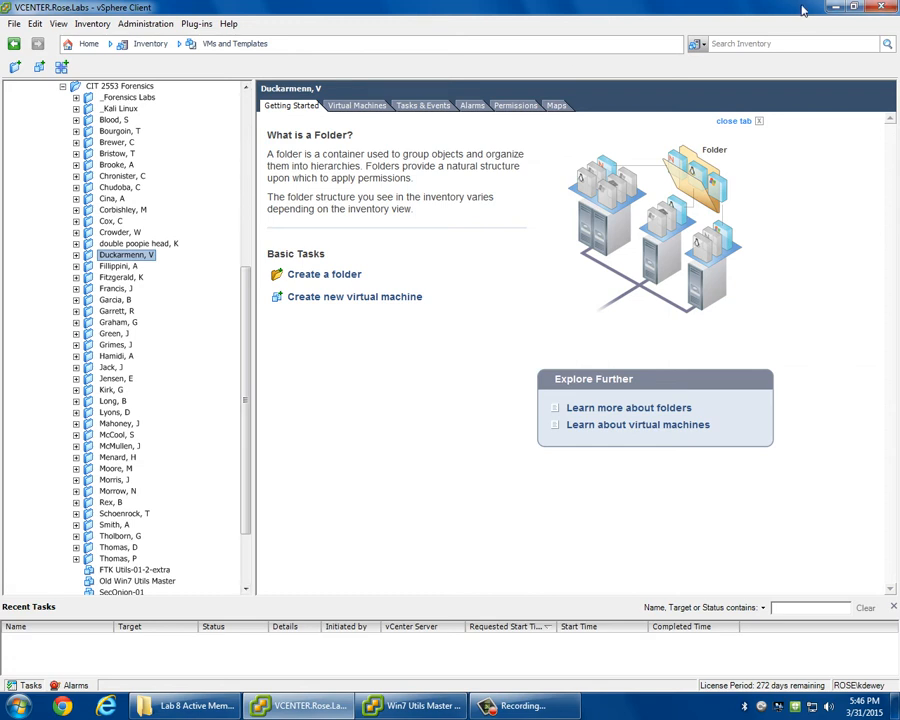
Minimize the vSphere Client and launch FTK 5.0 inside the Win7 Utils Master virtual machine.
left_click(833, 8)
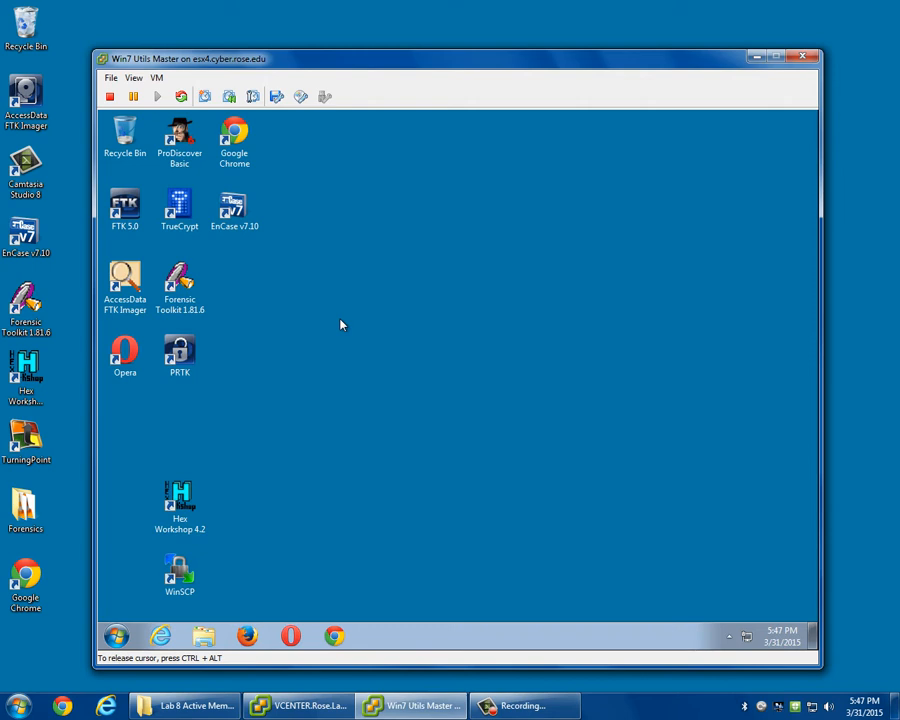
left_click(124, 207)
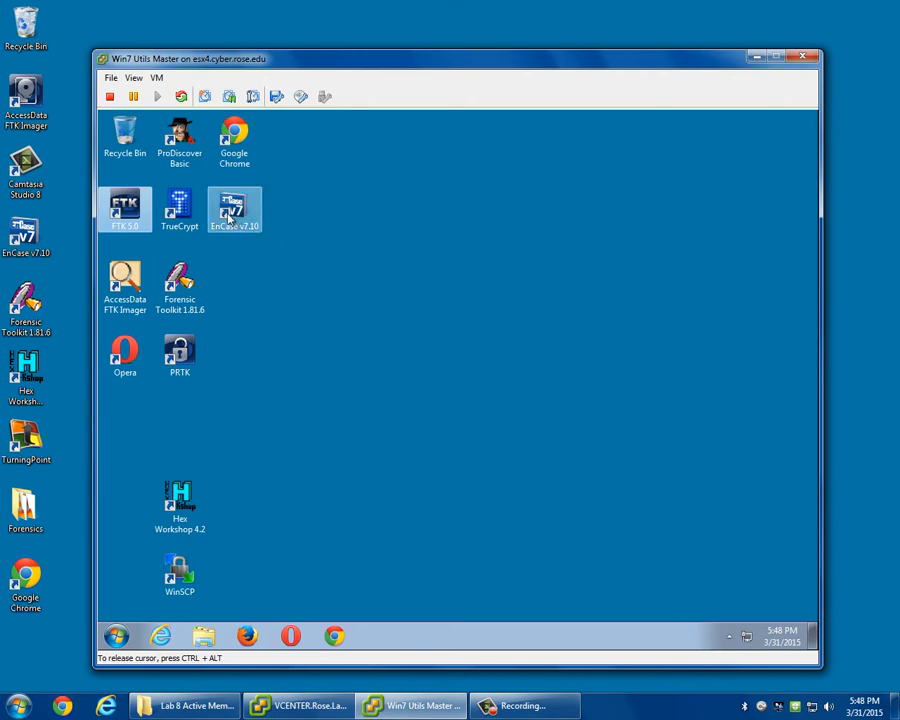
double_click(128, 213)
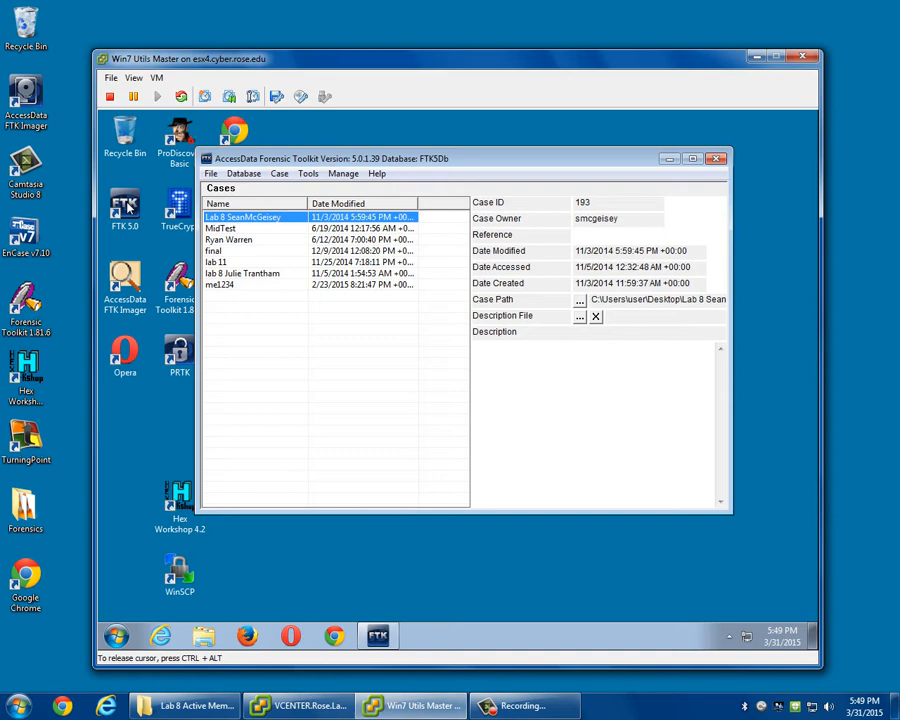
left_click(128, 207)
Start creating a database user through user administration, entering the user name and full name and typing the account password with its verification.
left_click(280, 175)
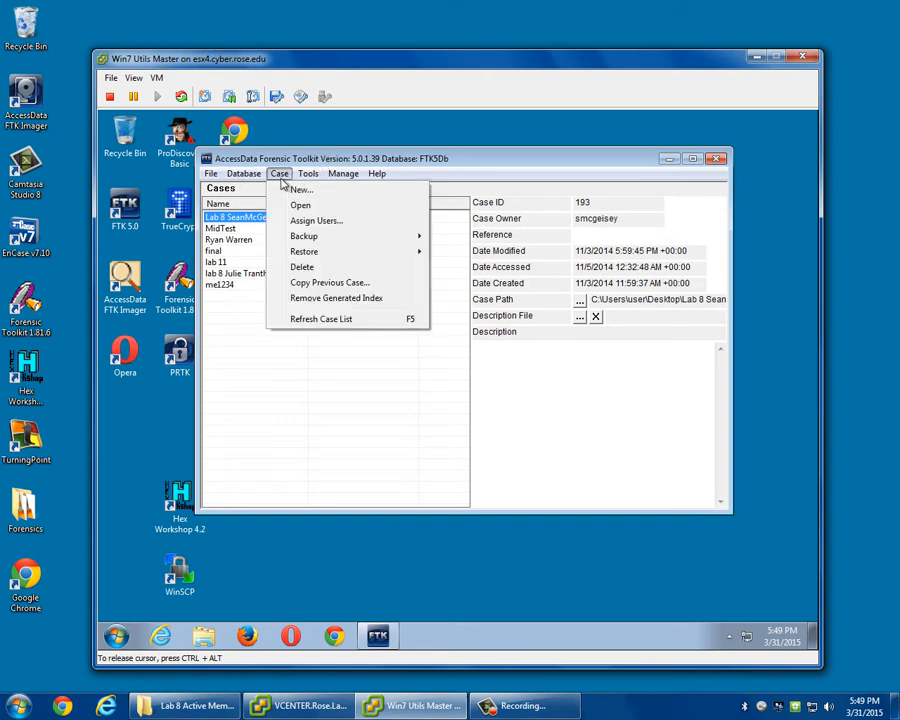
mouse_move(246, 178)
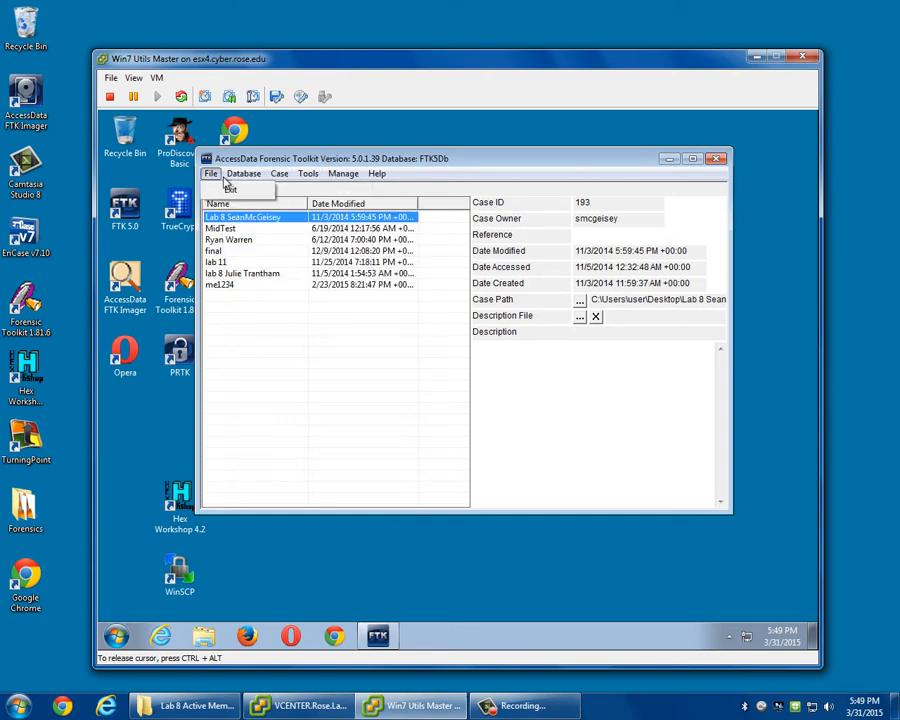
mouse_move(281, 177)
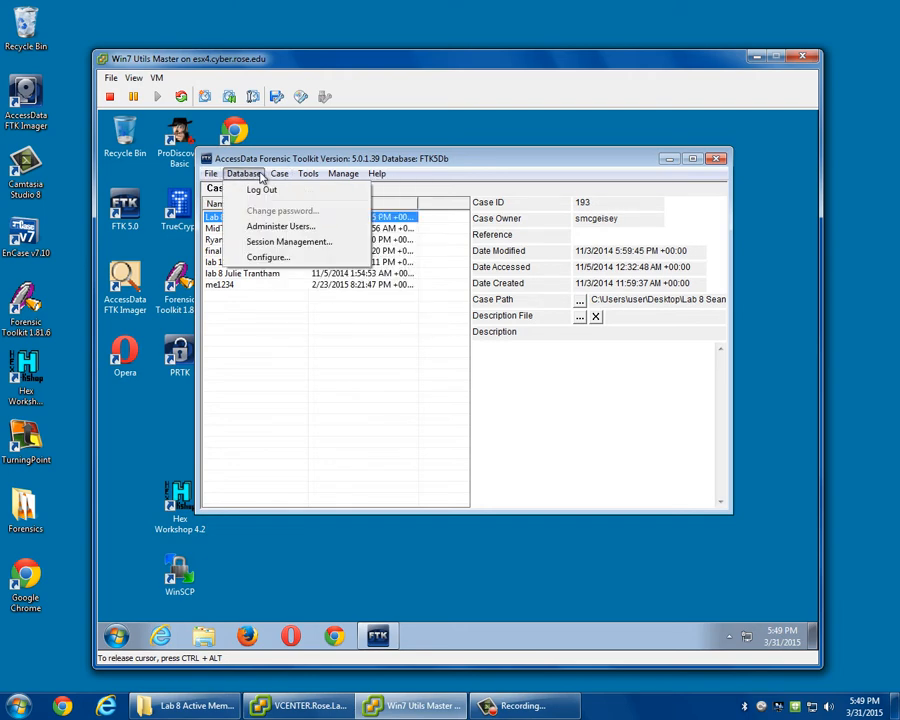
left_click(263, 229)
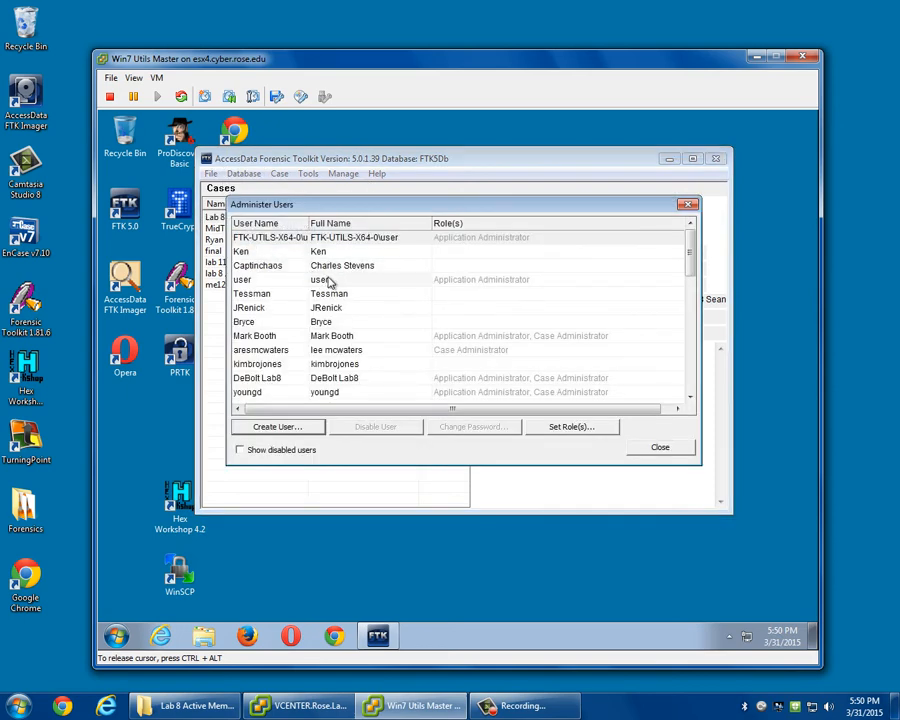
left_click(296, 428)
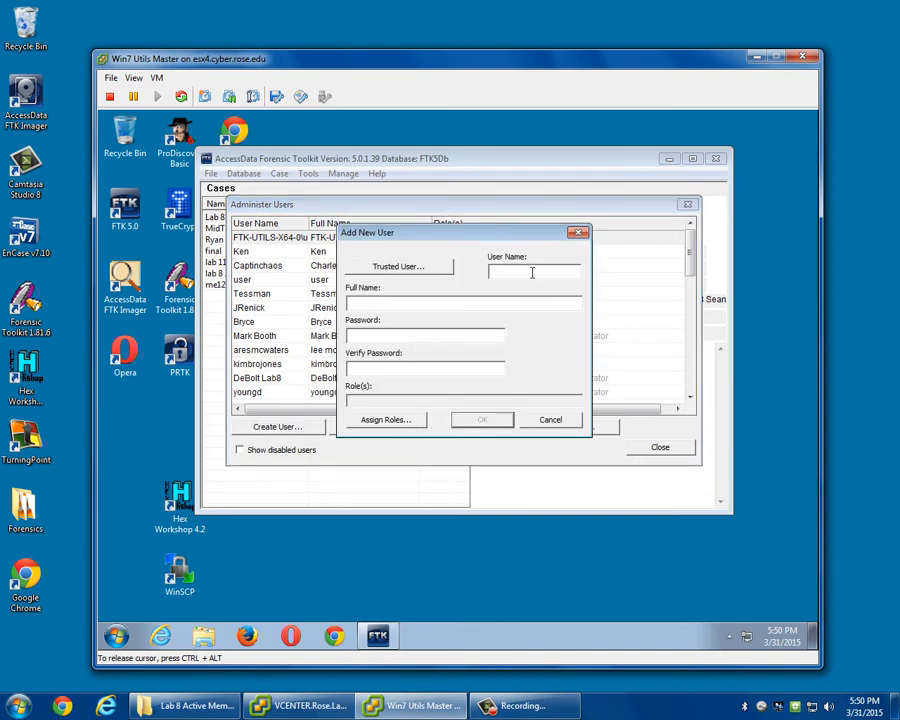
type("kameron")
left_click(388, 338)
type("***")
key("Tab")
type("***")
key("Tab")
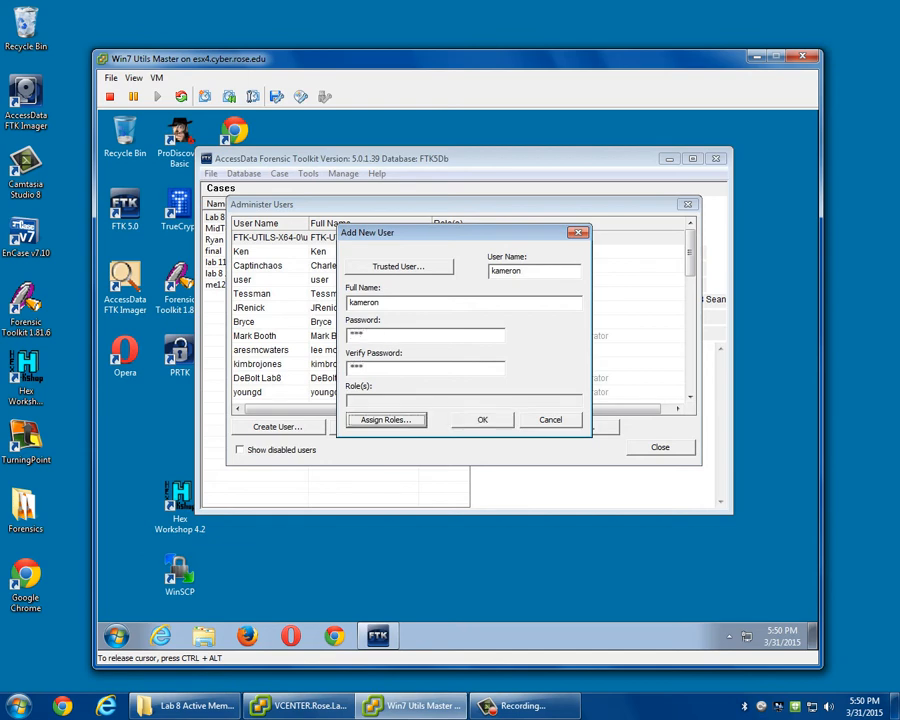
Assign the Application Administrator role to the new user, but cancel the user's creation and close user administration.
left_click(393, 424)
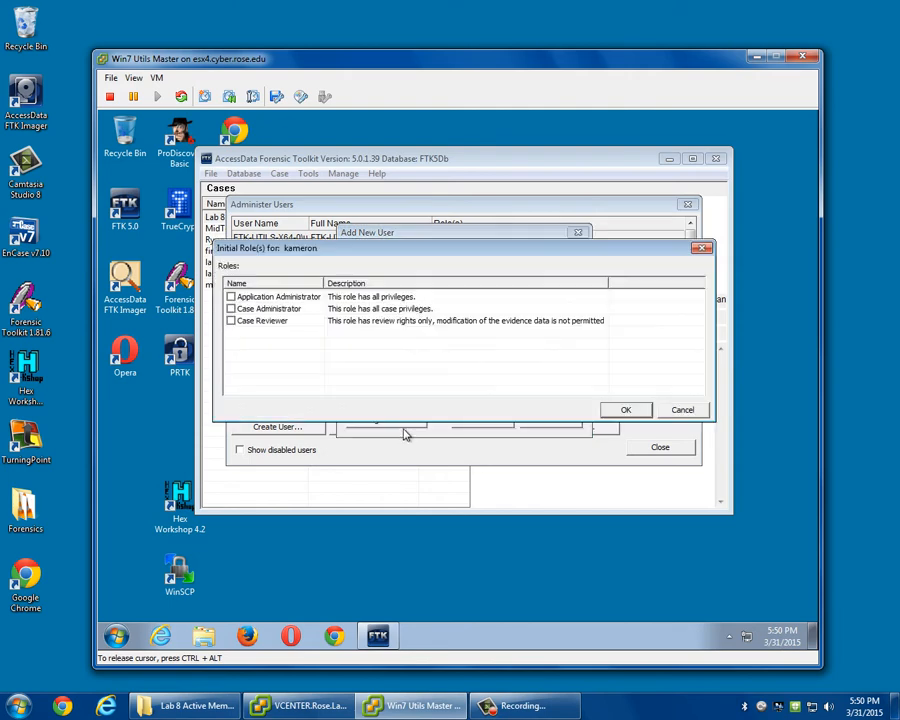
left_click(231, 297)
left_click(625, 408)
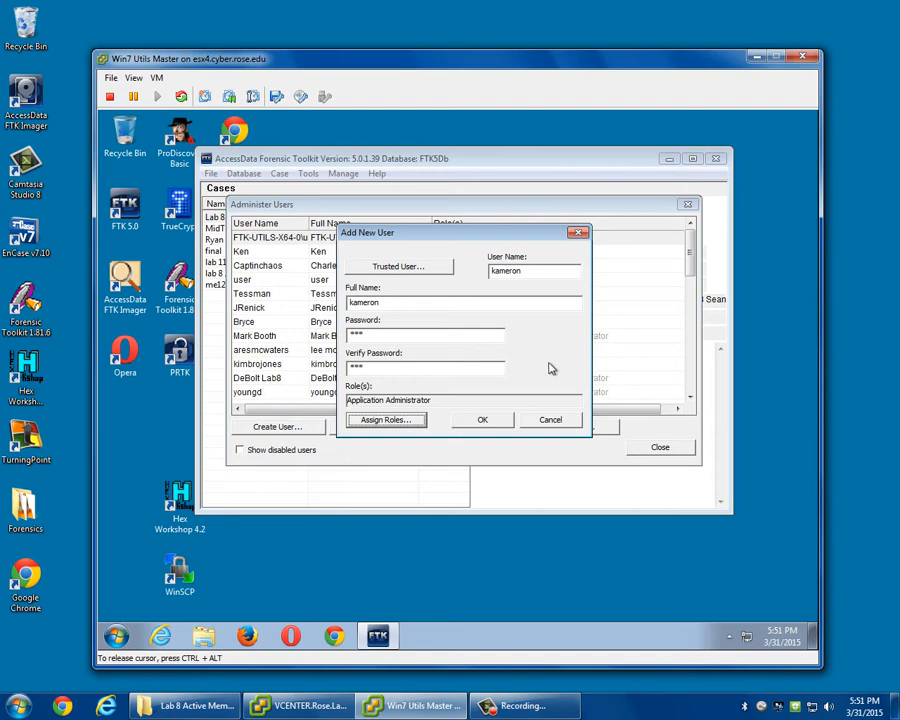
left_click(549, 421)
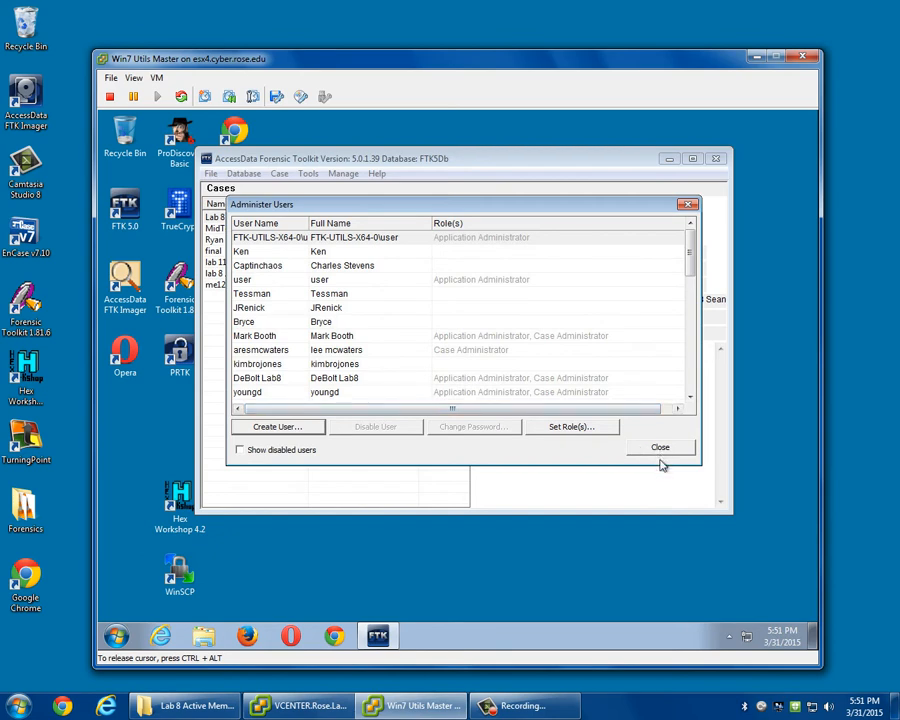
left_click(660, 450)
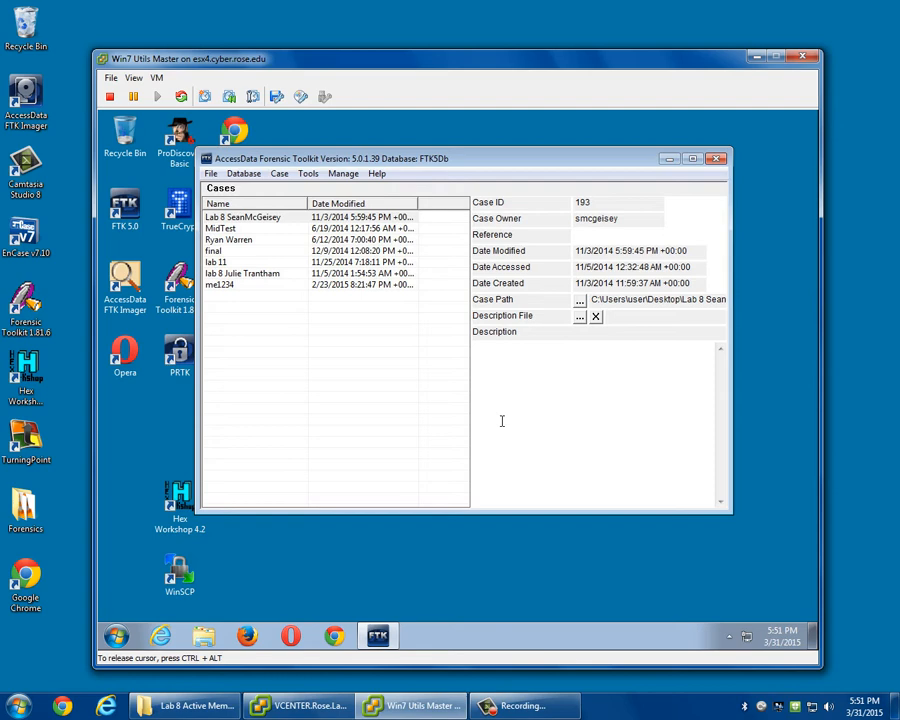
Permanently delete the Lab 8 case modified on 11/3/2014 from the database and close the data processing status.
left_click(277, 220)
right_click(278, 228)
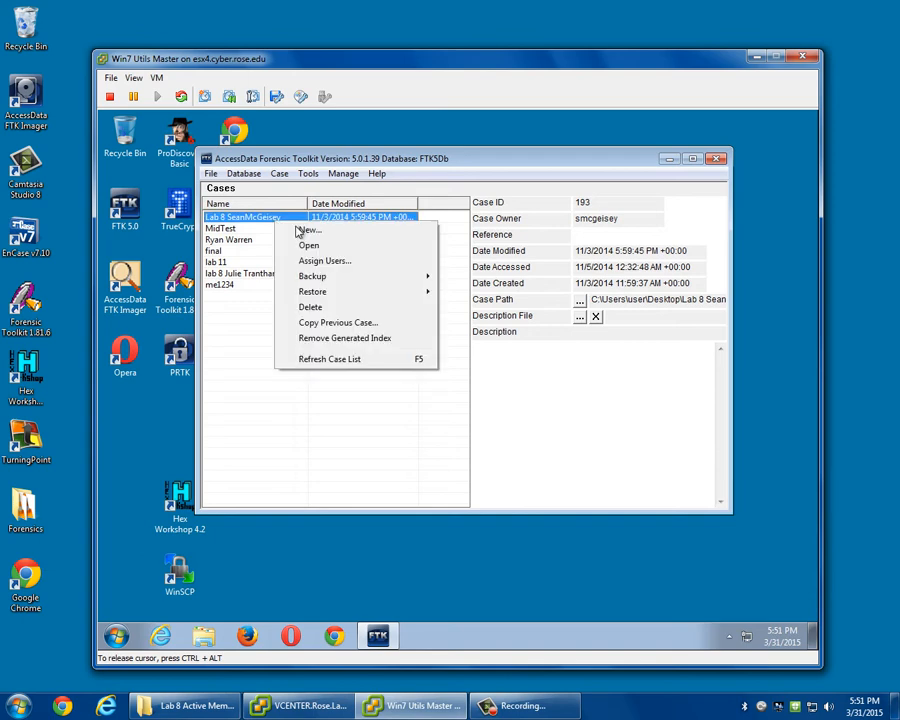
left_click(330, 308)
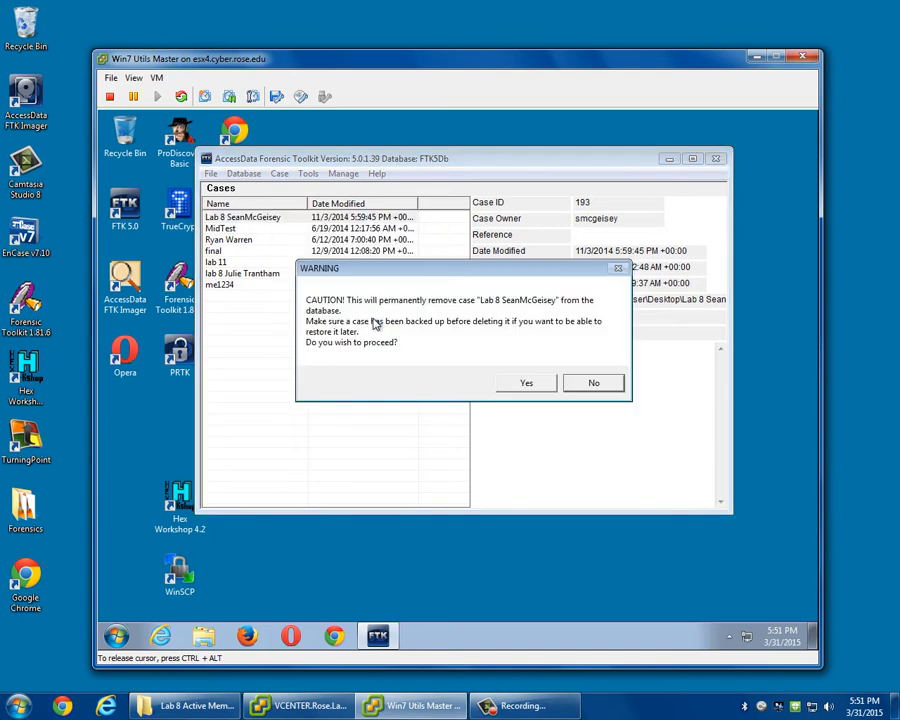
left_click(526, 386)
left_click(462, 375)
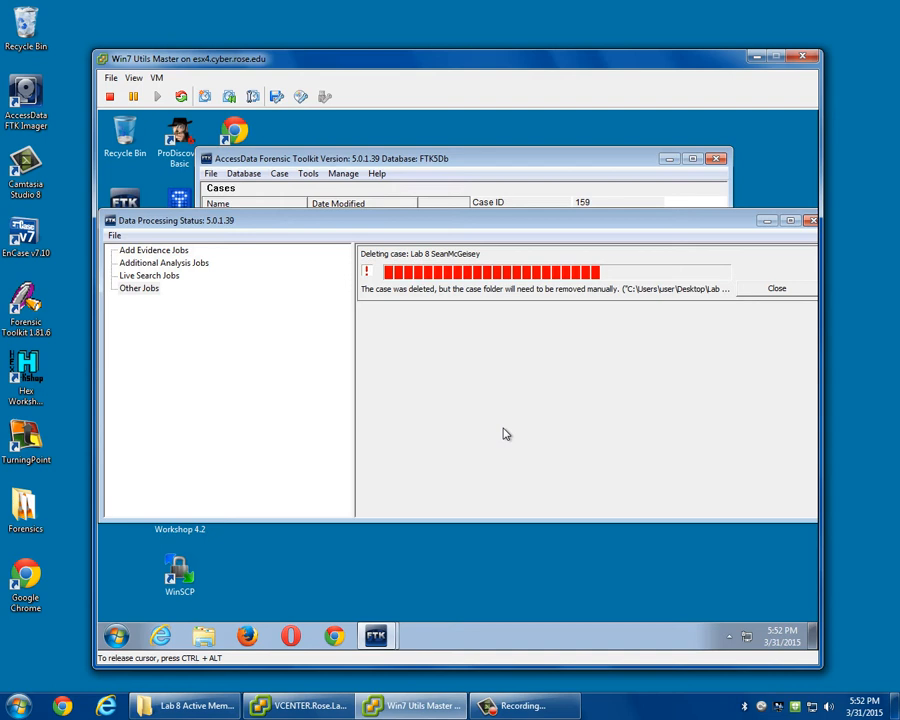
left_click(778, 290)
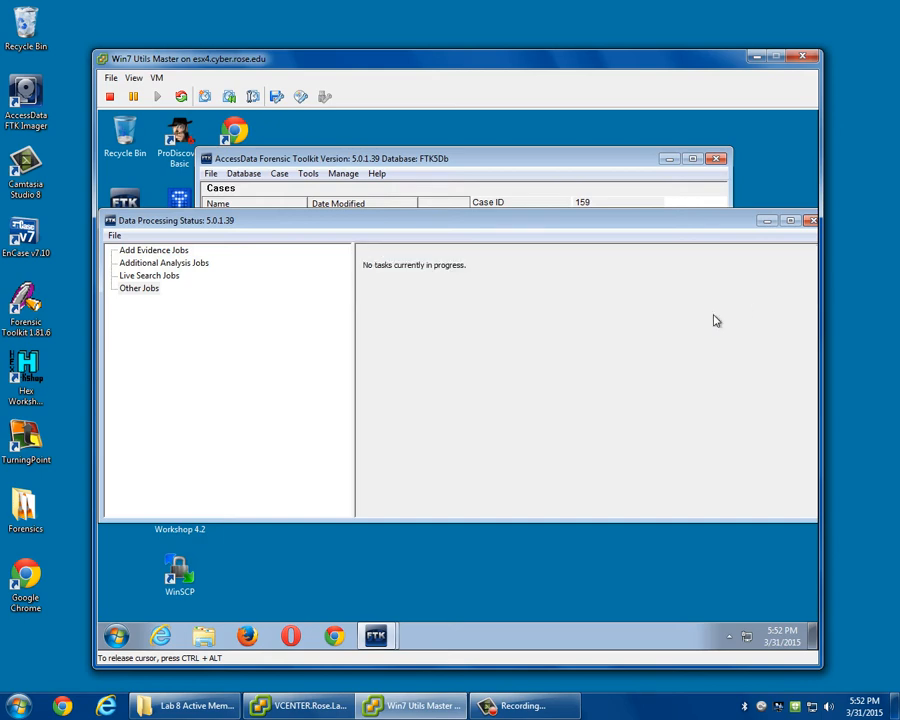
left_click(811, 220)
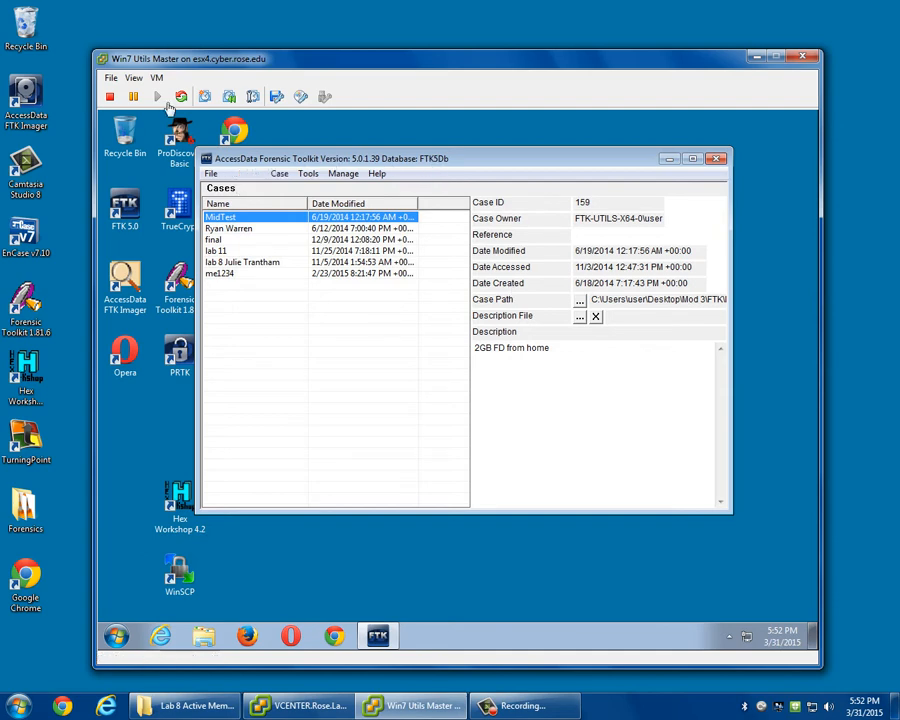
Start a new case in the FTK database and name it KenWrong.
left_click(251, 174)
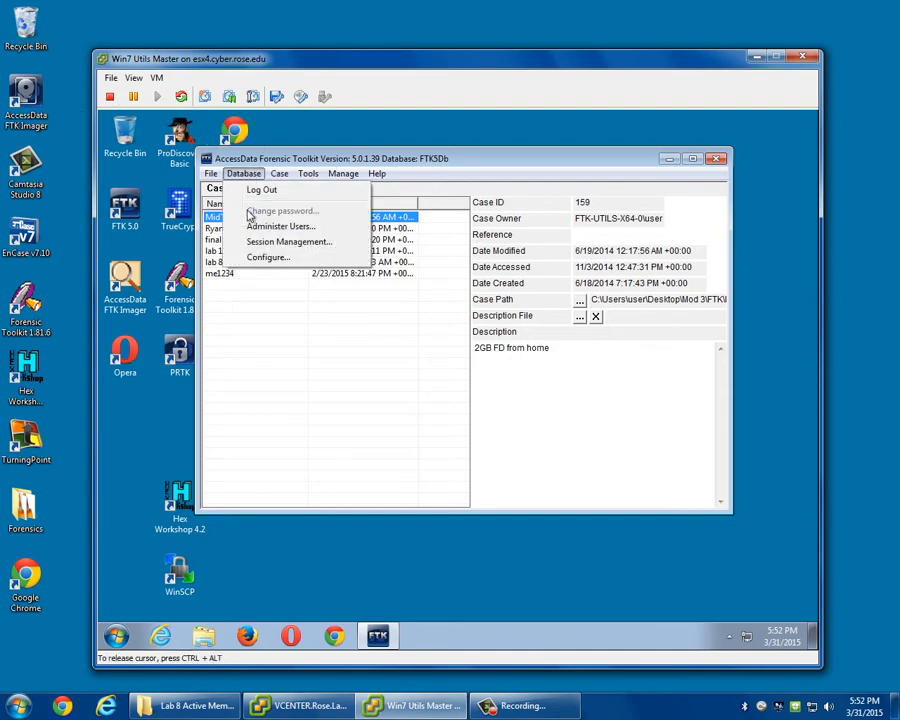
left_click(340, 172)
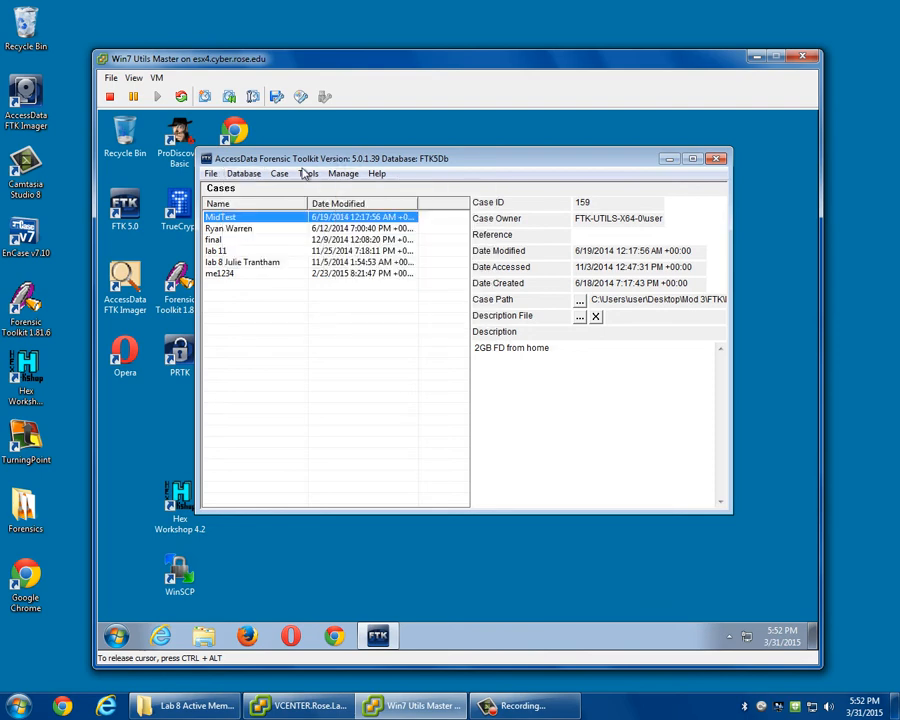
left_click(283, 176)
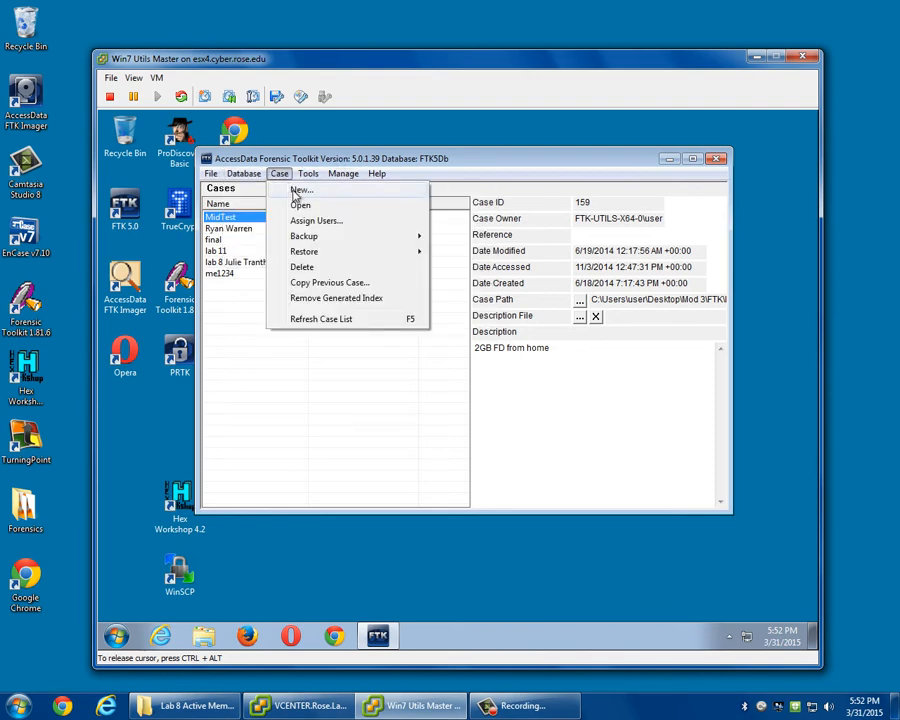
left_click(298, 190)
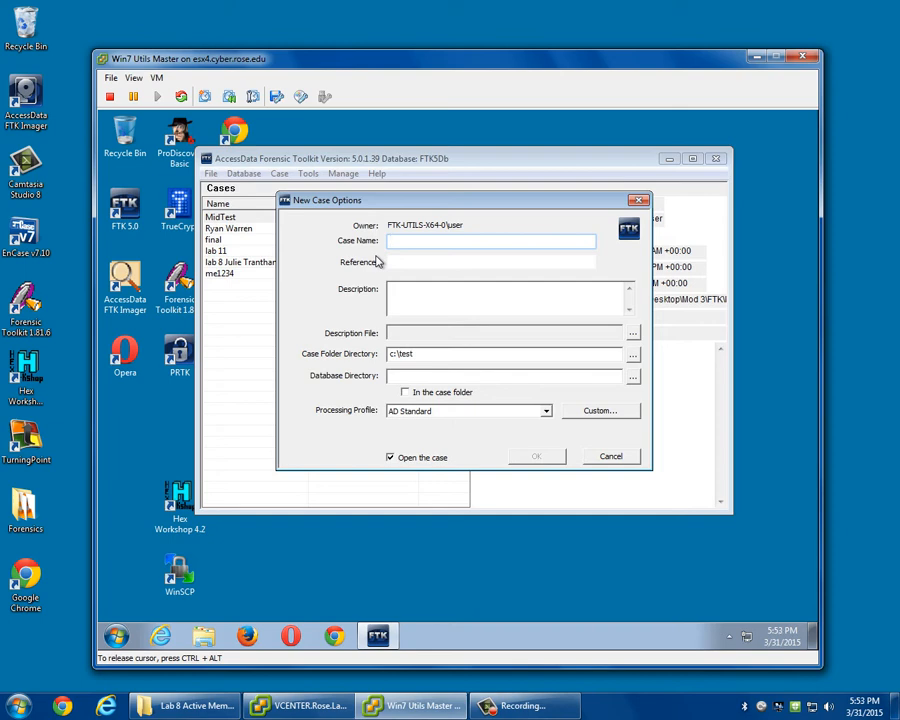
type("KenWrong")
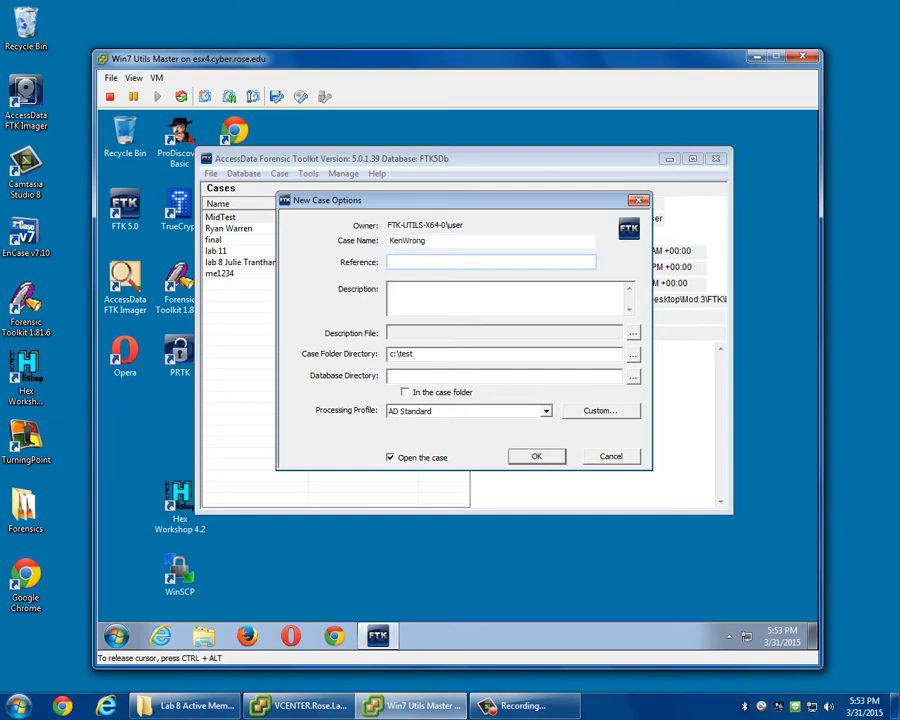
Set the case folder directory to test2 and create the case, agreeing to create the missing folder.
key("Tab")
key("Tab")
key("Tab")
key("Tab")
key("Tab")
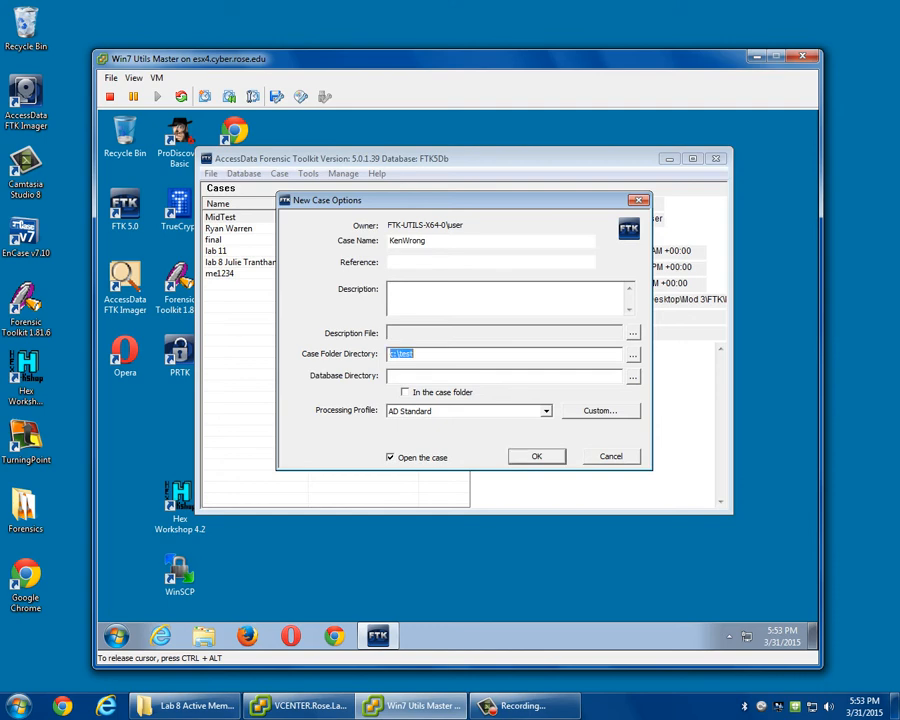
type("test2")
left_click(538, 456)
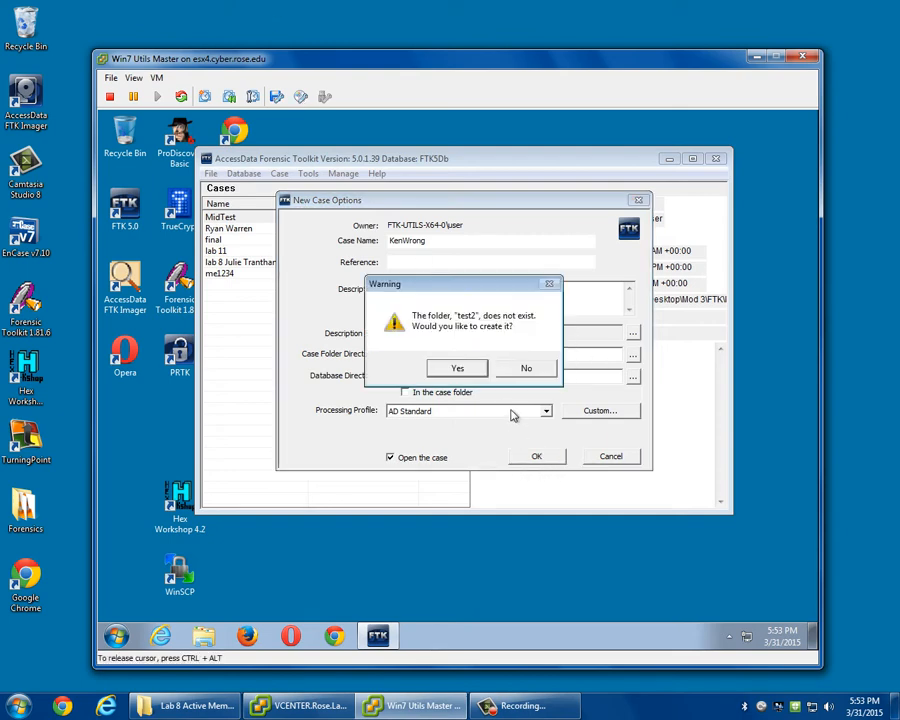
left_click(458, 369)
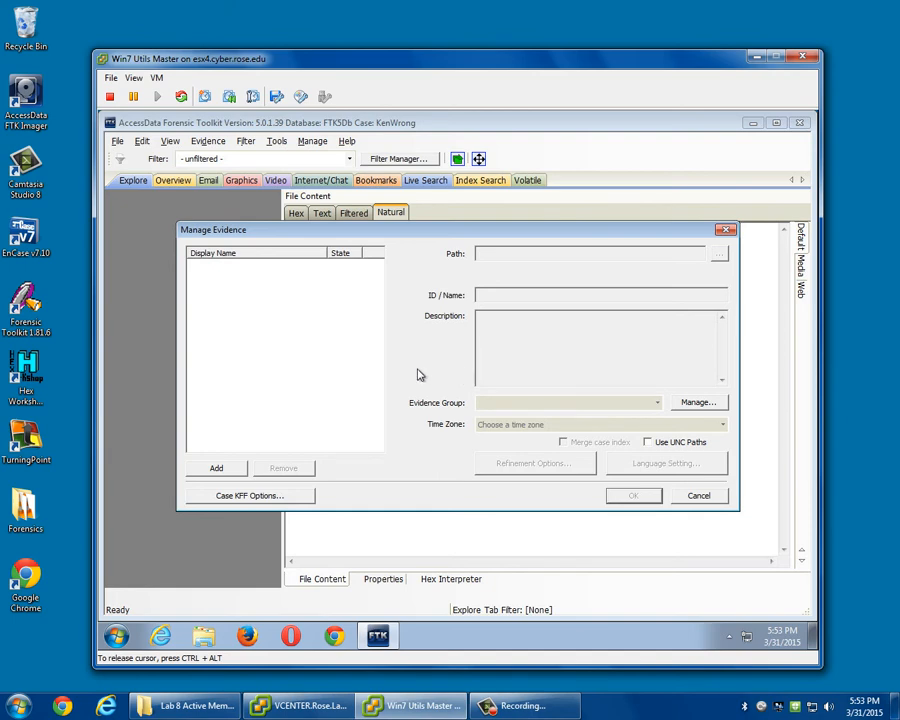
Open Lab 8 Active Memory Capture.pdf, read the assignment's memory dump import instructions, and minimize the PDF and its folder.
left_click(183, 706)
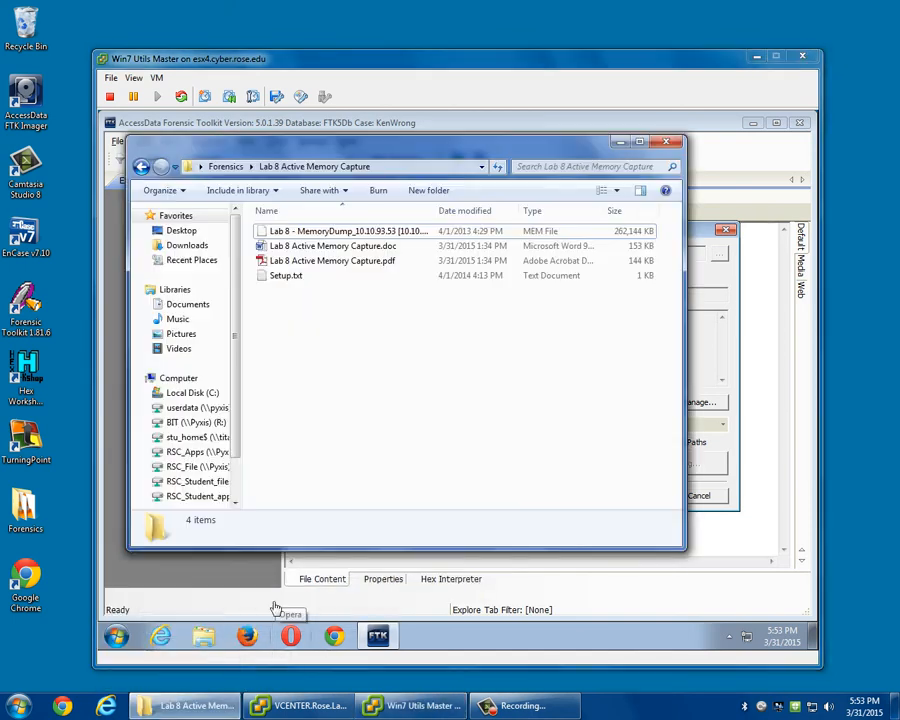
double_click(312, 261)
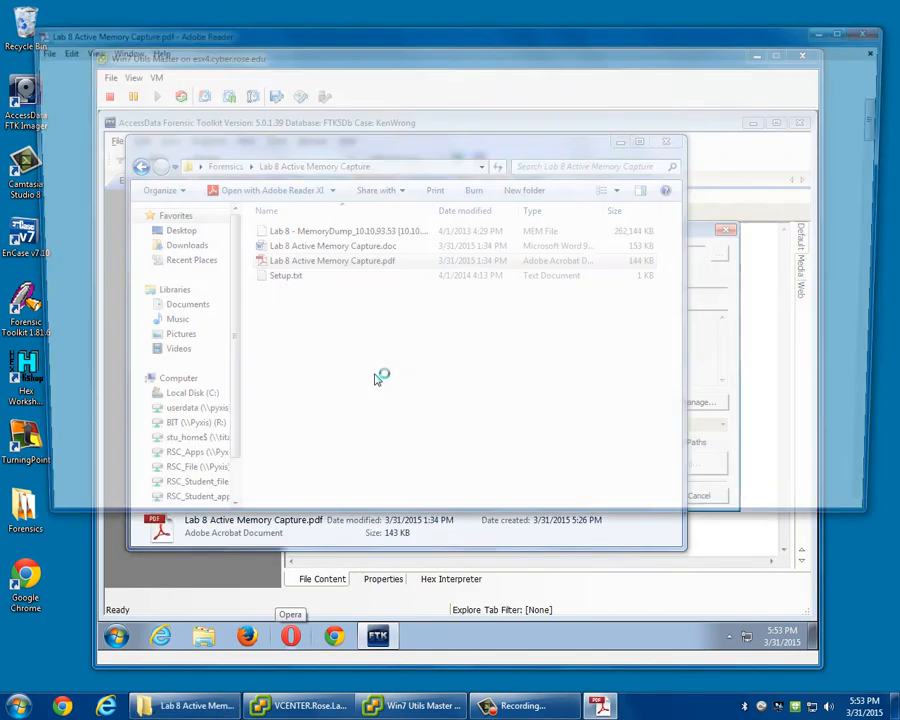
scroll(378, 378, "down", 5)
scroll(386, 386, "down", 2)
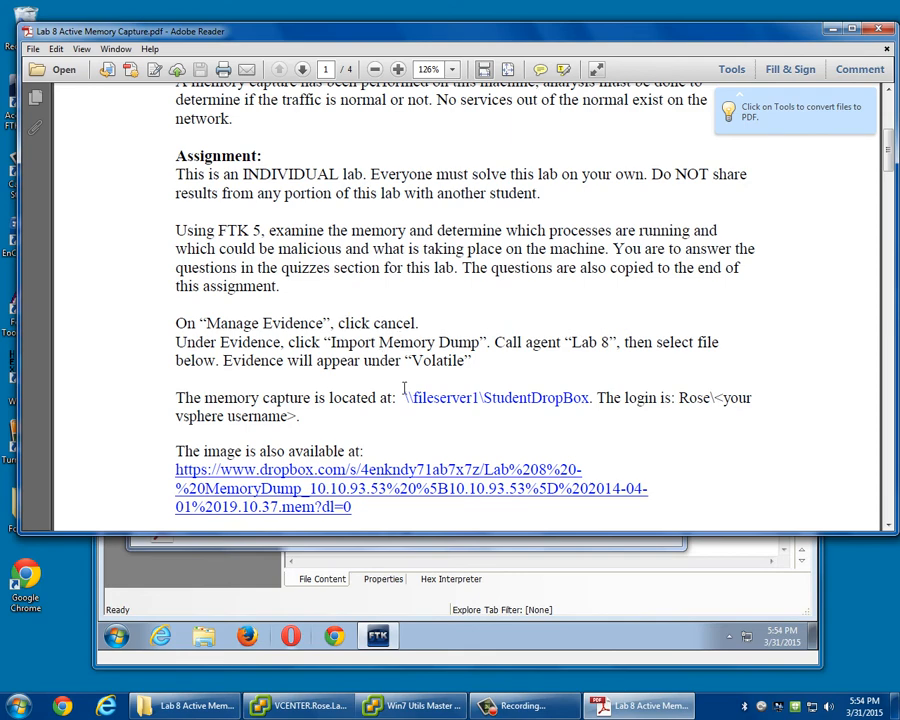
left_click(830, 28)
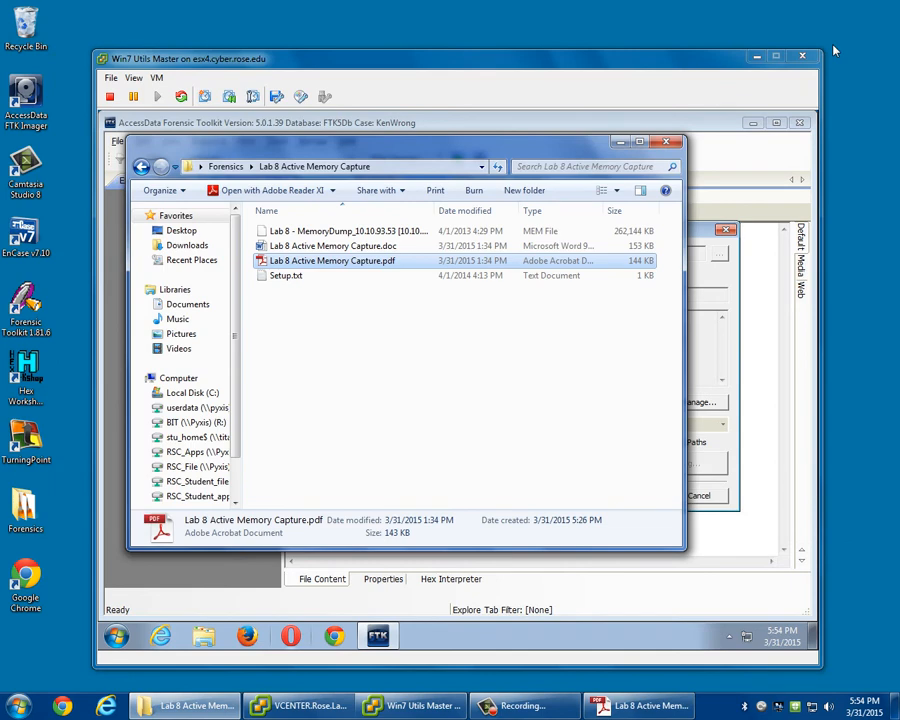
left_click(620, 142)
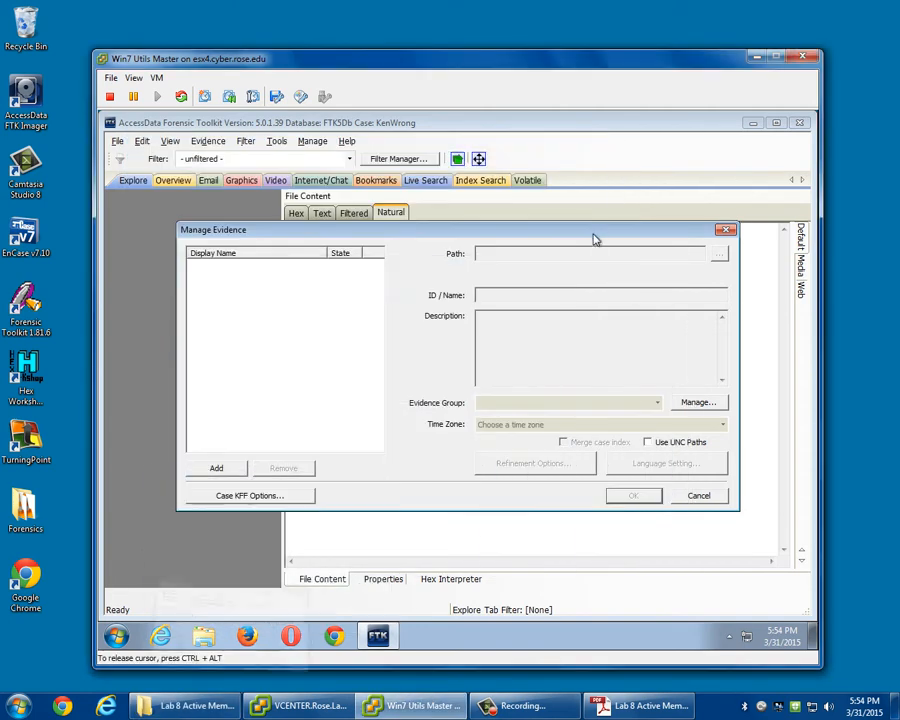
Cancel Manage Evidence and start a memory dump import, adding a new agent named with a person's first name.
left_click(695, 496)
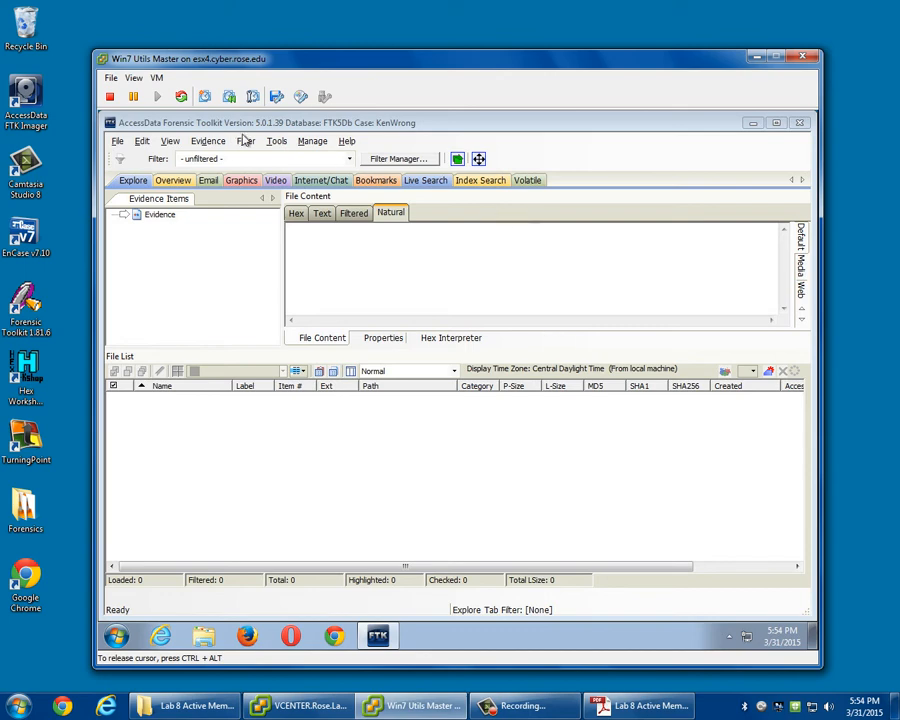
left_click(312, 142)
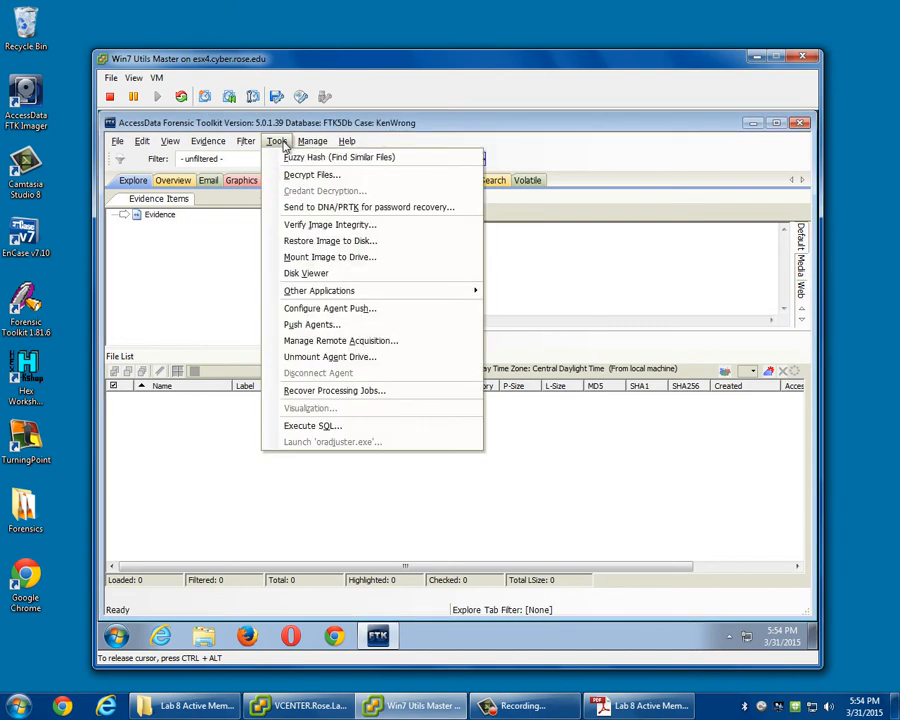
left_click(210, 142)
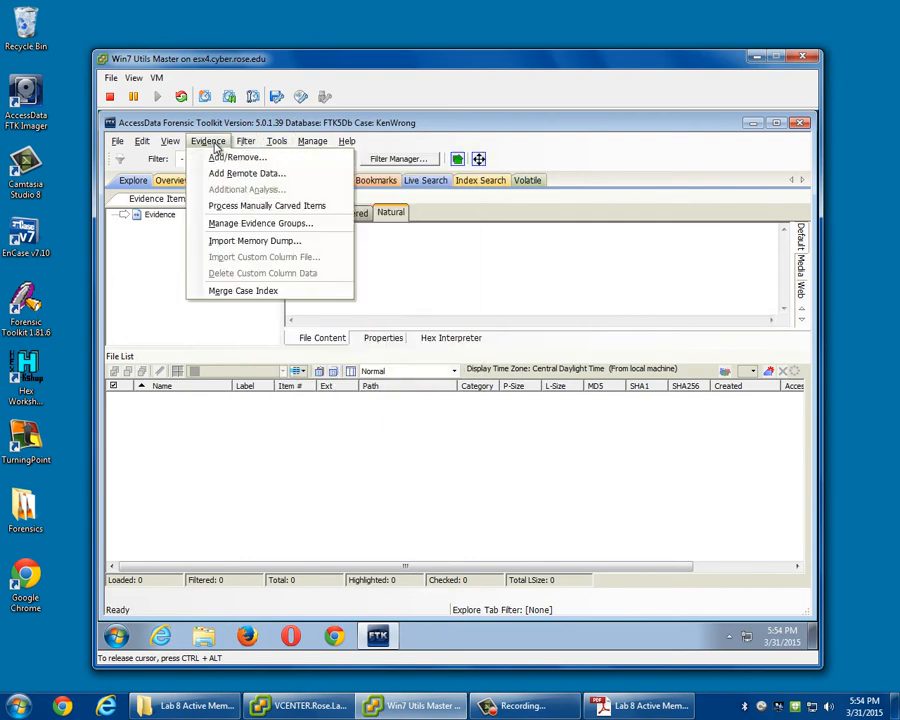
left_click(260, 241)
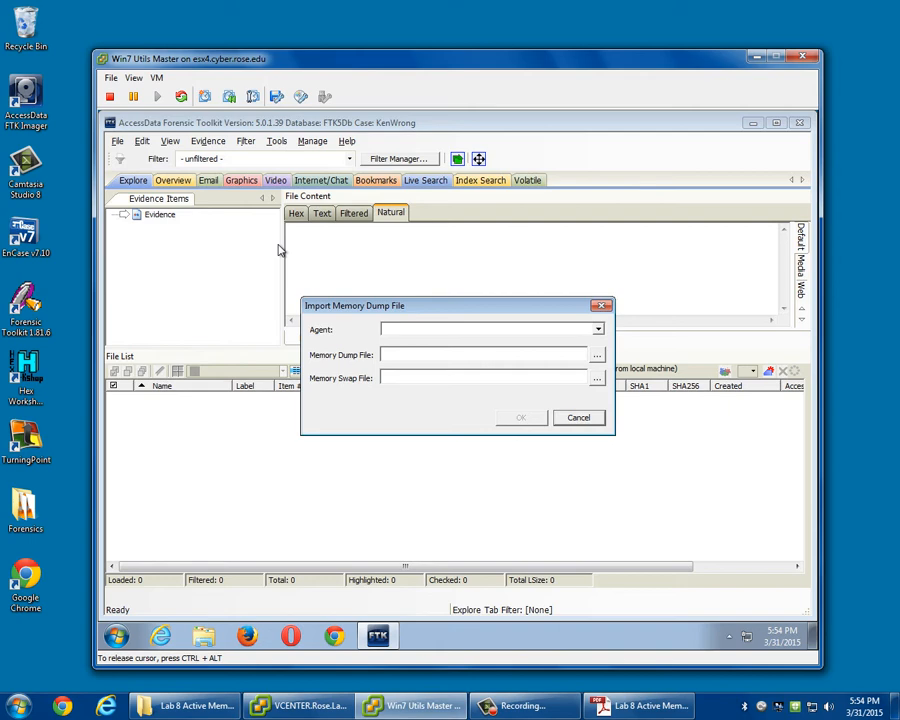
left_click(468, 330)
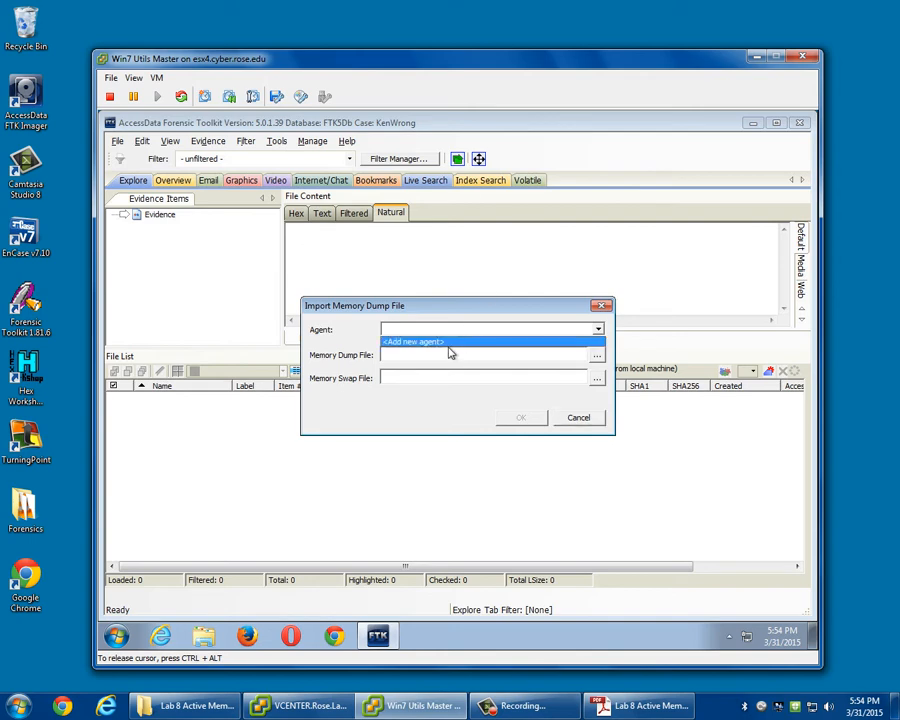
left_click(449, 344)
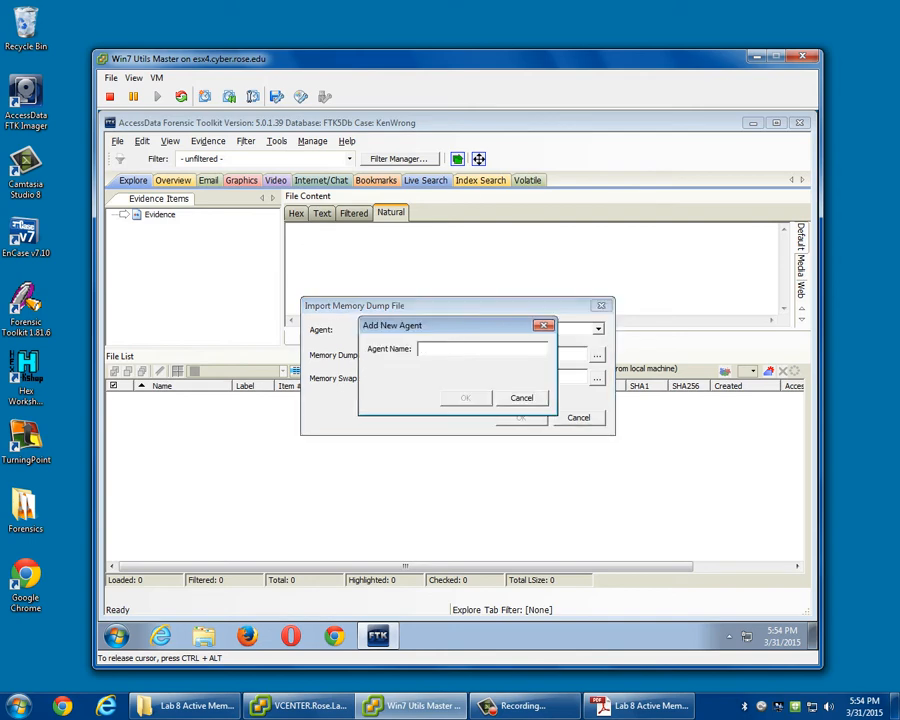
type("Ken")
left_click(480, 400)
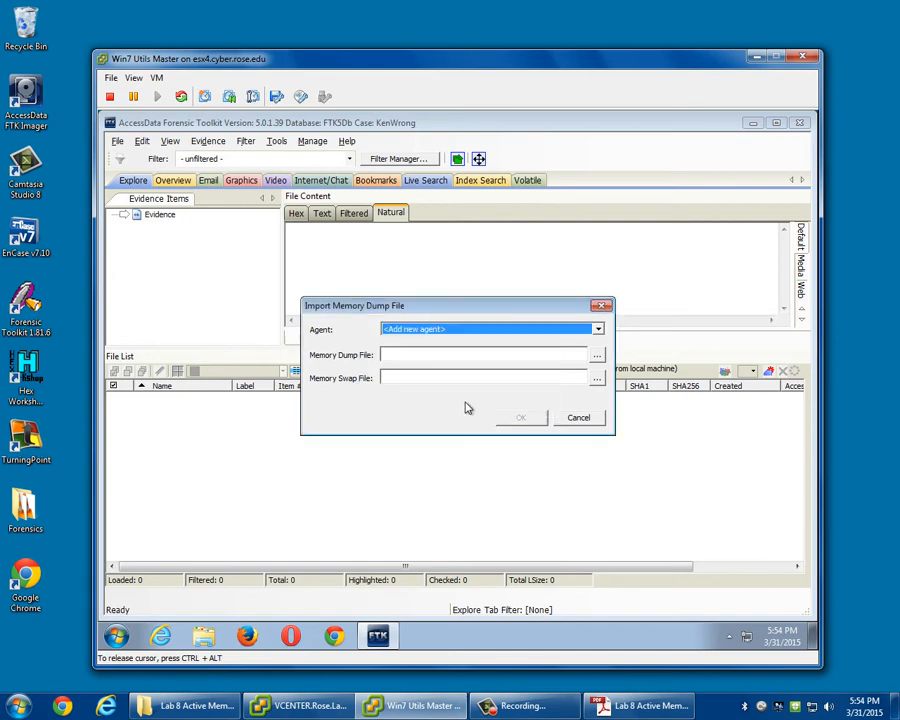
Import the Lab 8 MemoryDump .mem file from \\fileserver1\StudentDropbox and close the data processing status after the analysis.
left_click(597, 358)
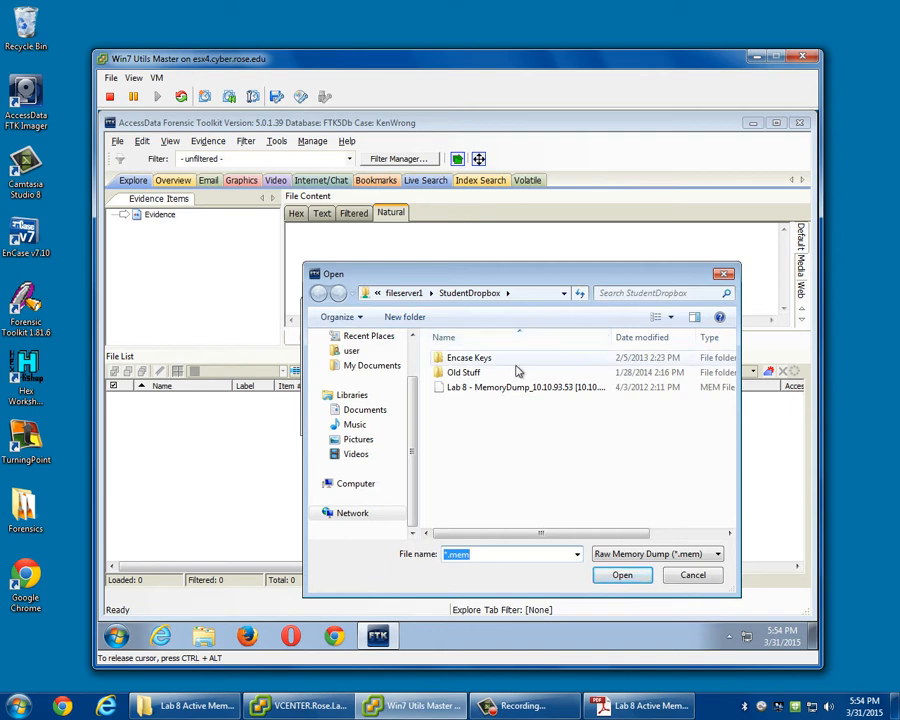
double_click(500, 396)
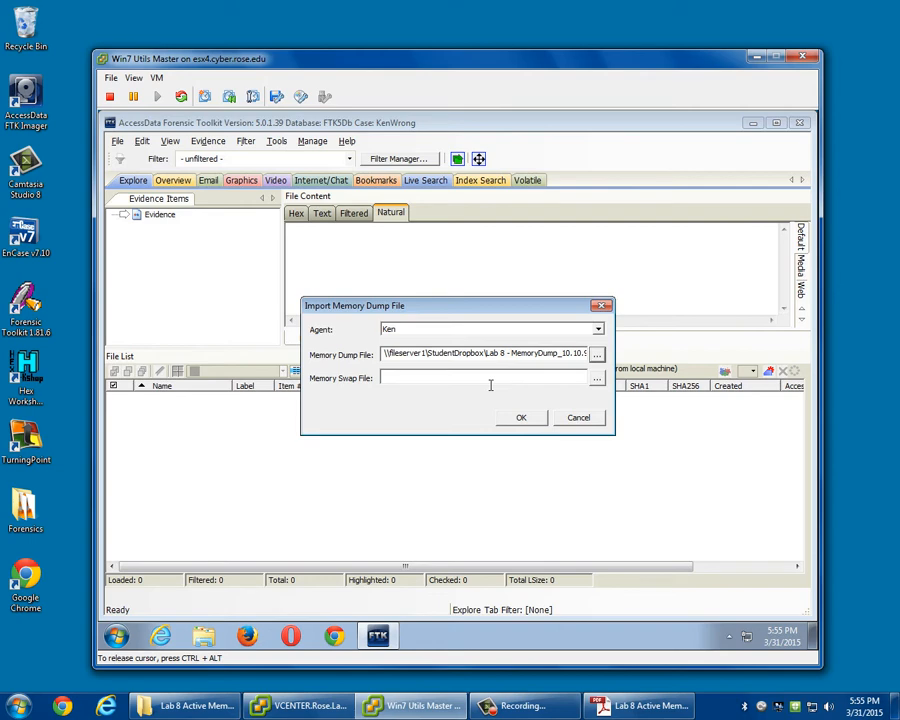
left_click(521, 421)
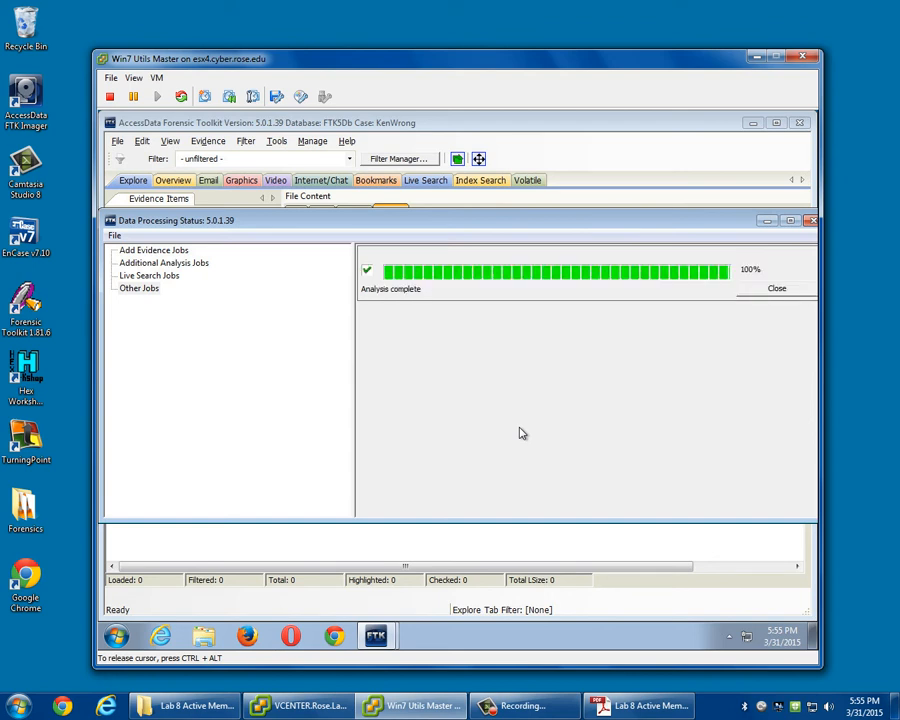
left_click(801, 291)
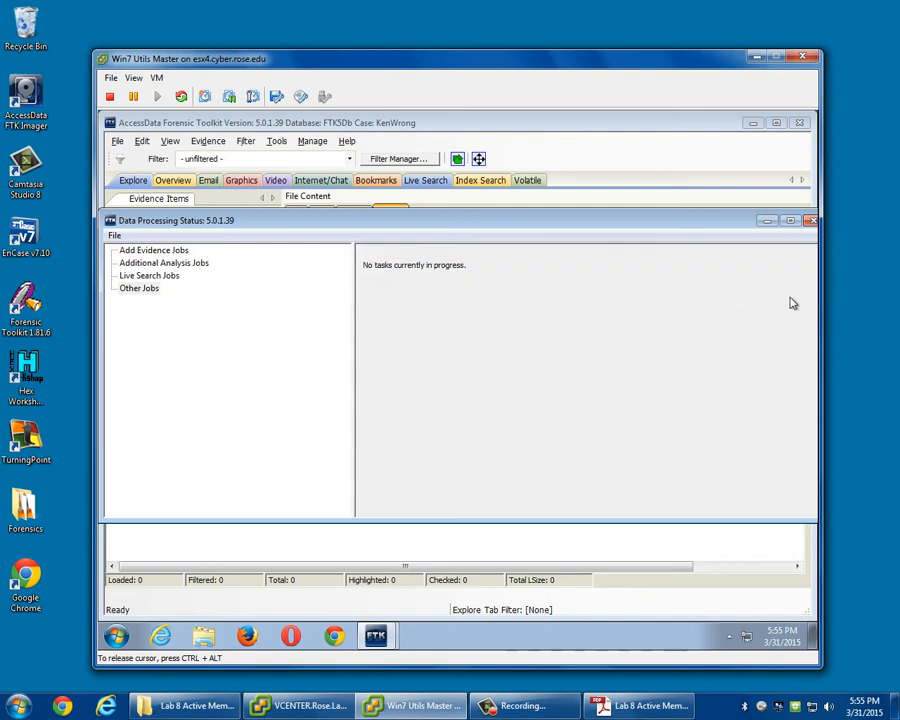
left_click(811, 221)
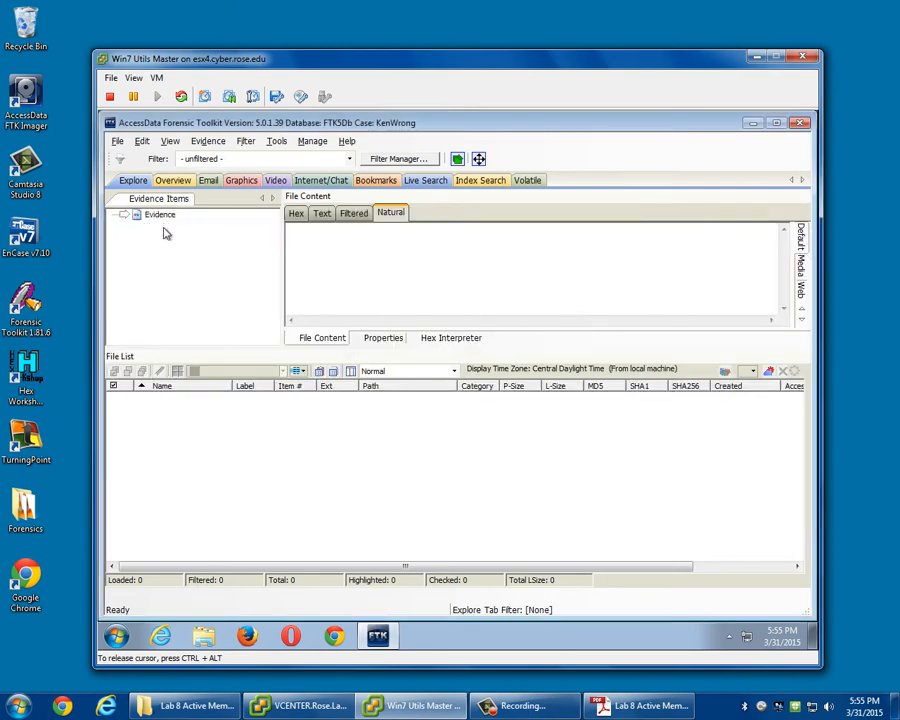
Examine the volatile data's process list and DLL list, expanding the process snapshot from 4/3/2012 down to the agent's dump.
left_click(527, 180)
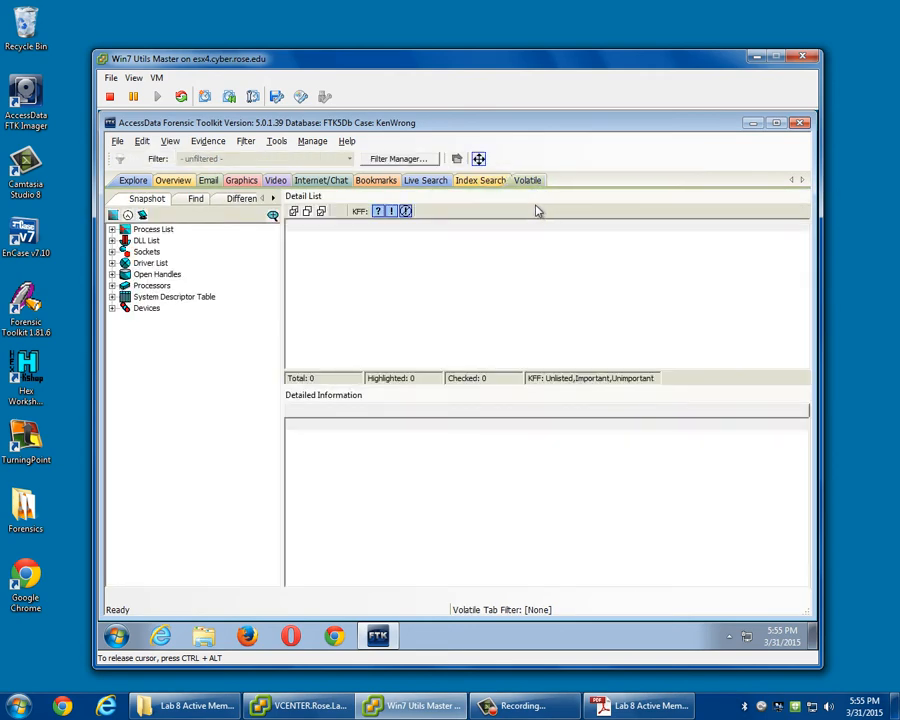
double_click(146, 240)
left_click(150, 252)
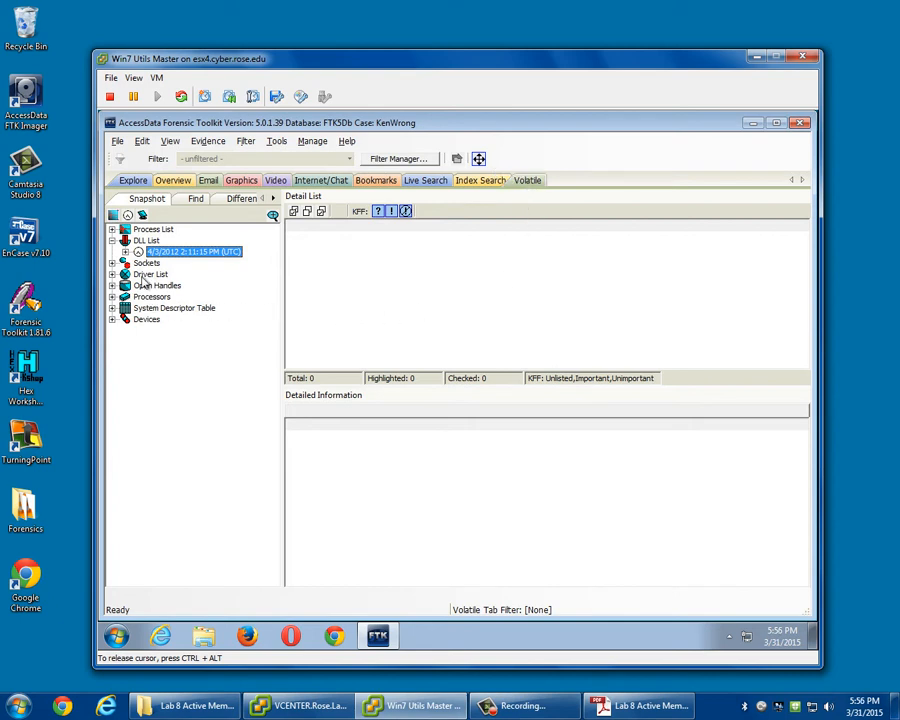
left_click(113, 229)
left_click(160, 242)
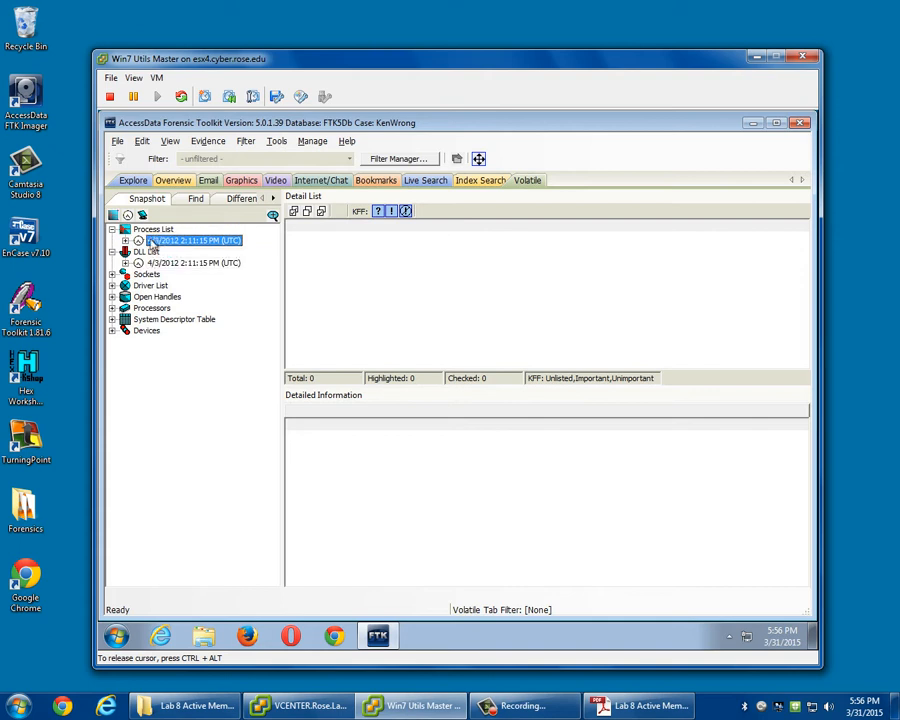
left_click(127, 241)
left_click(171, 253)
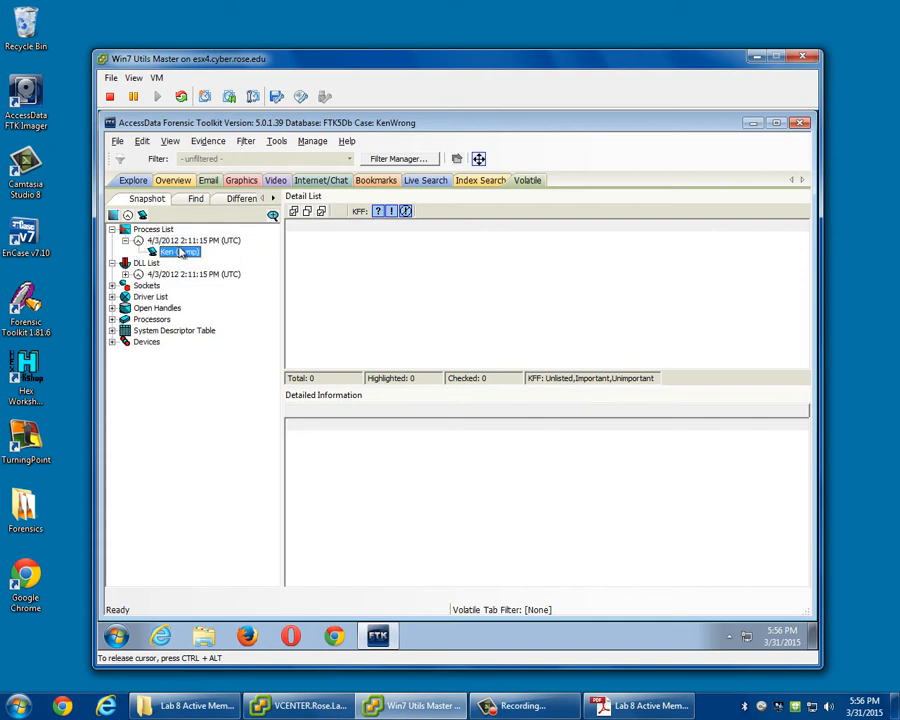
left_click(184, 243)
left_click(187, 275)
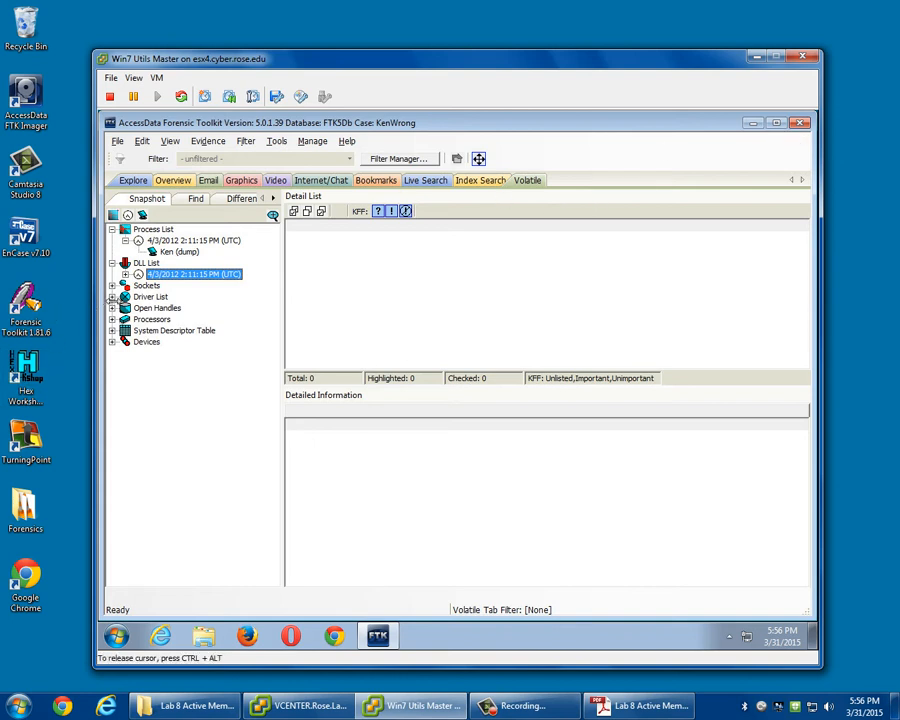
Expand the volatile data's Sockets snapshot from 4/3/2012 and select the agent's dump.
left_click(112, 285)
left_click(137, 297)
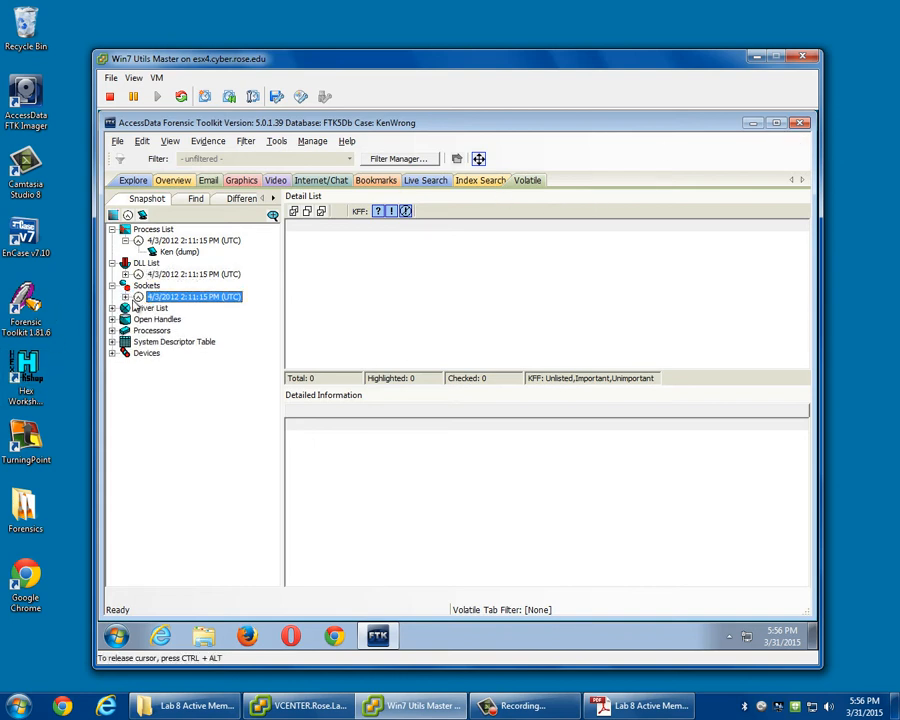
left_click(125, 297)
left_click(176, 308)
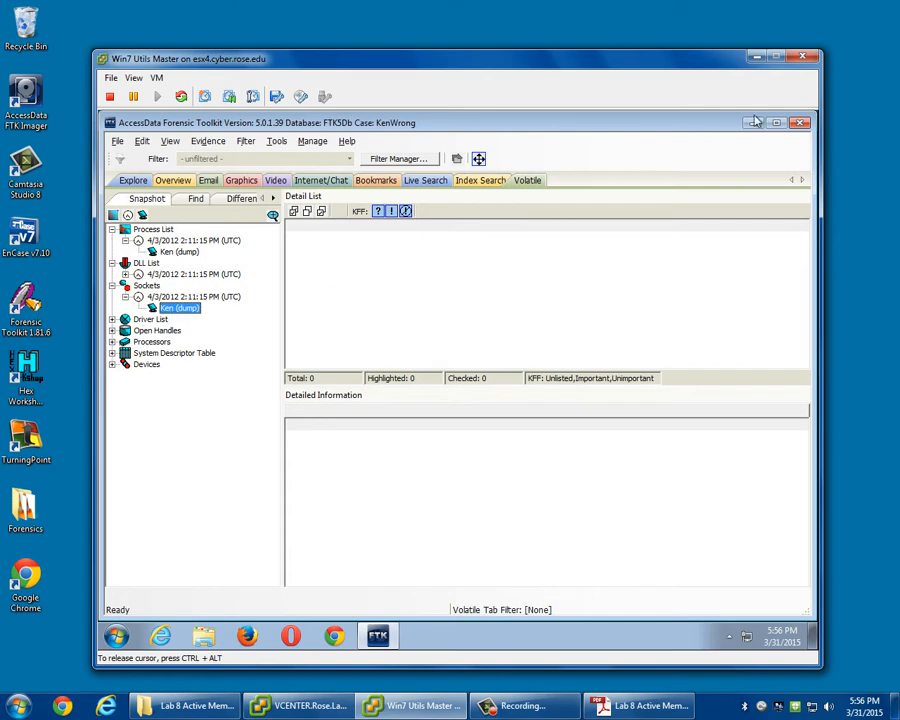
Close the open case, delete its case ending in "Wrong" from the database, and dismiss the data processing status.
left_click(799, 123)
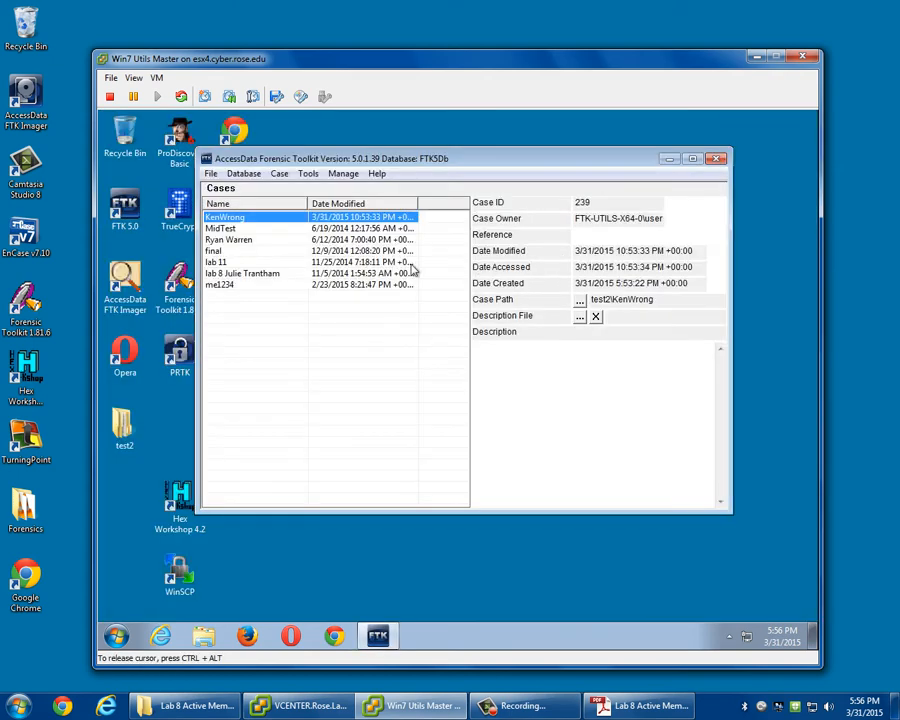
right_click(278, 225)
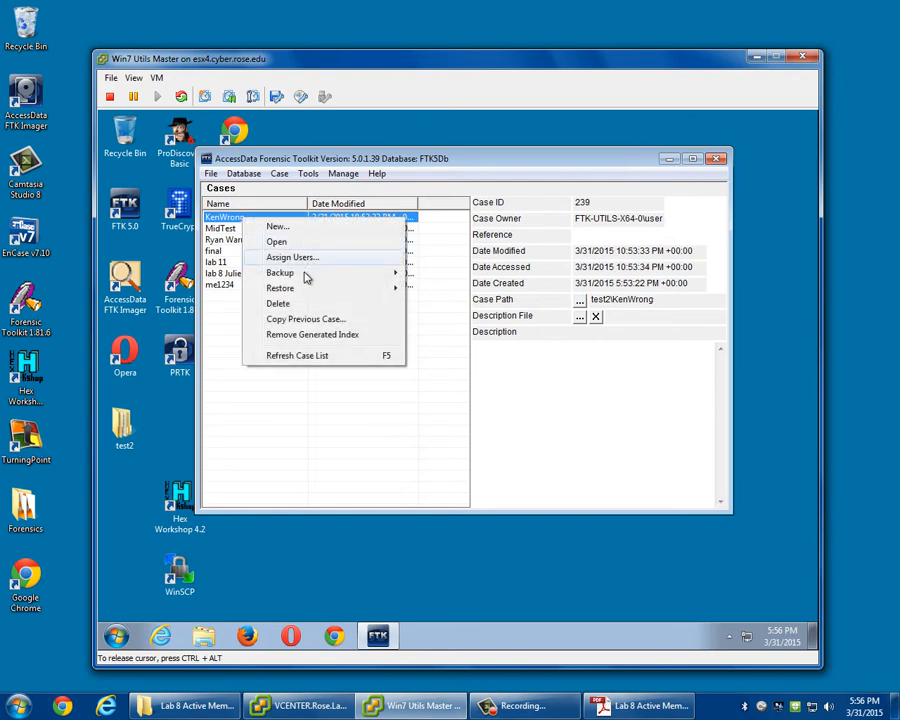
left_click(300, 303)
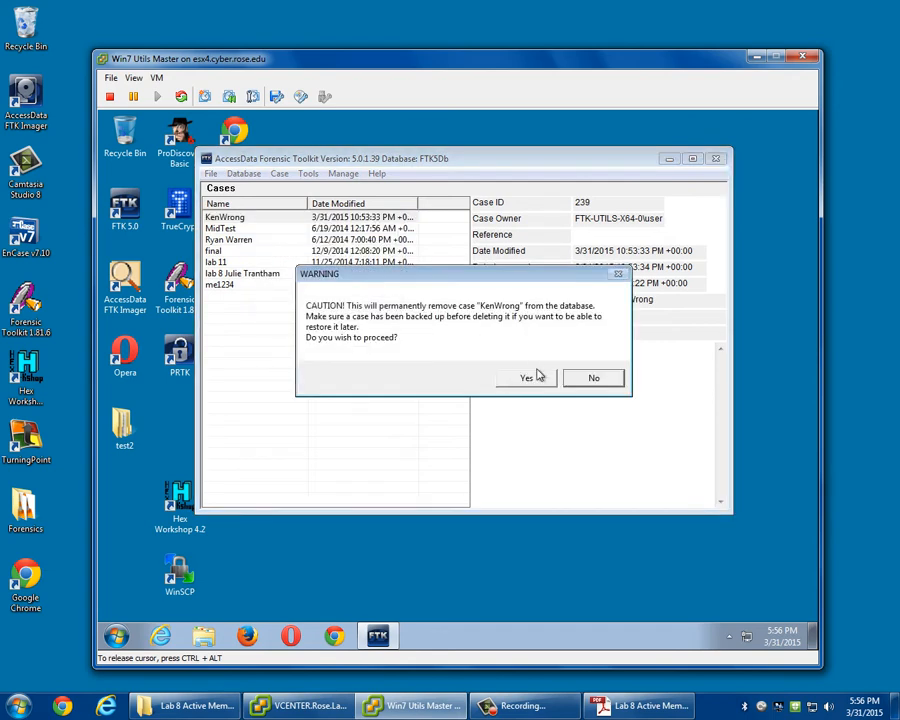
left_click(534, 380)
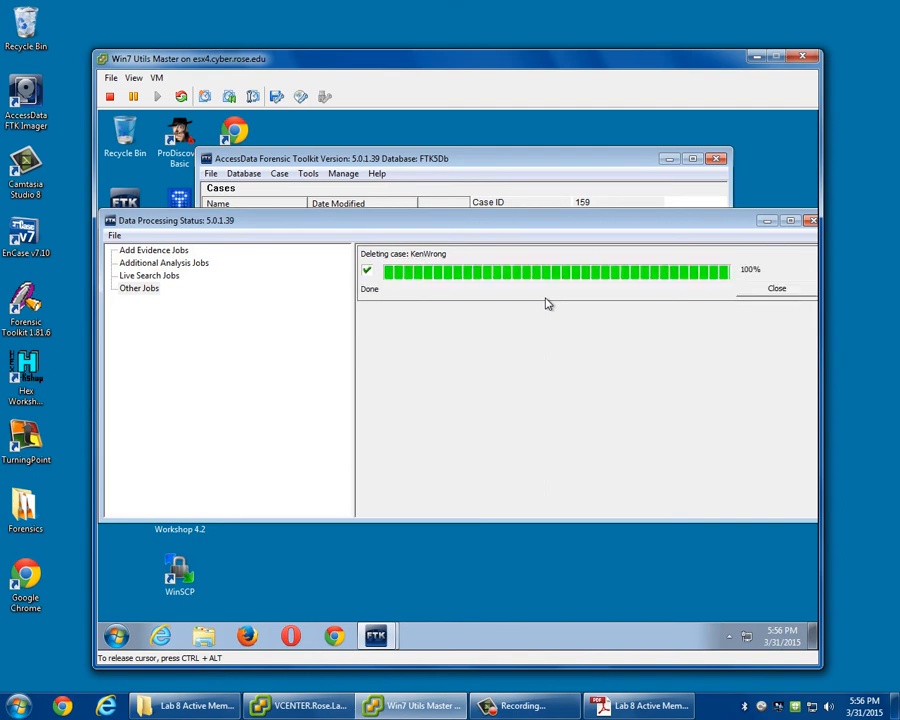
left_click(764, 287)
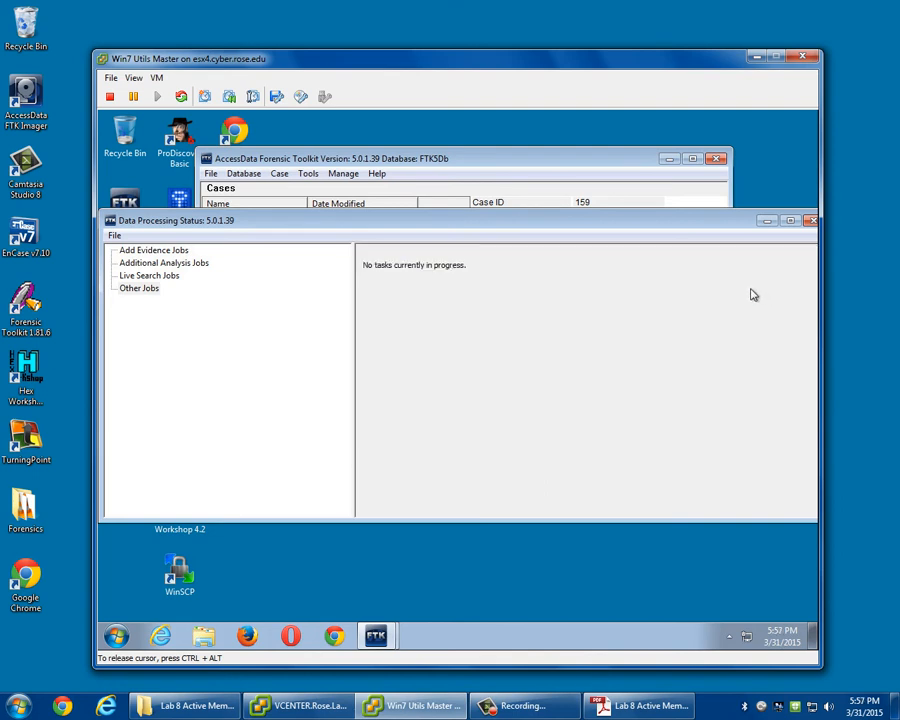
left_click(811, 220)
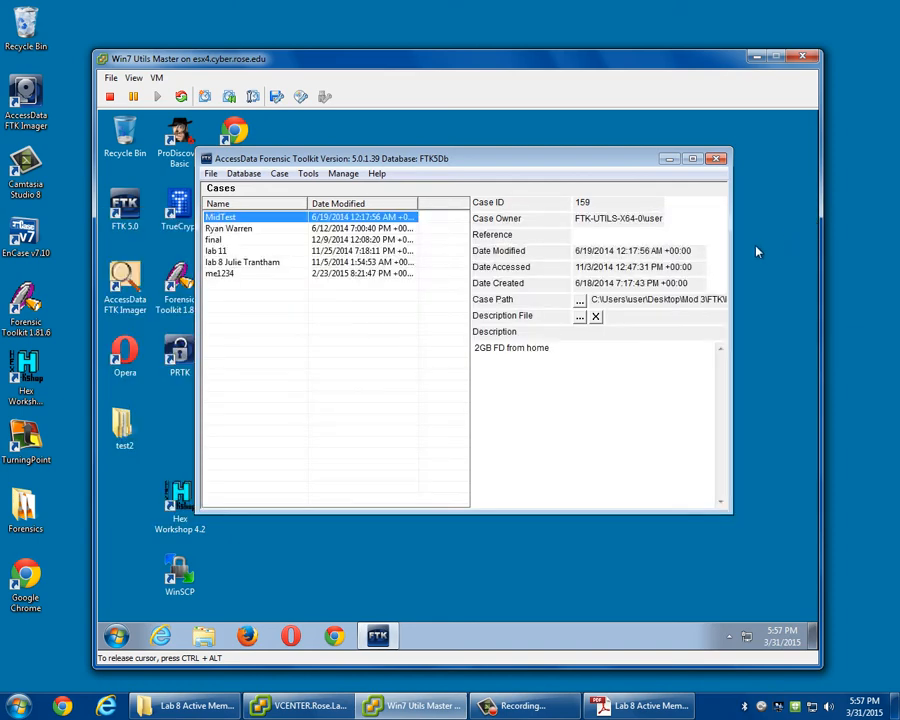
Create and open a new case named with a person's first name plus "Correct", using C:\test2 as a newly created case folder.
left_click(279, 173)
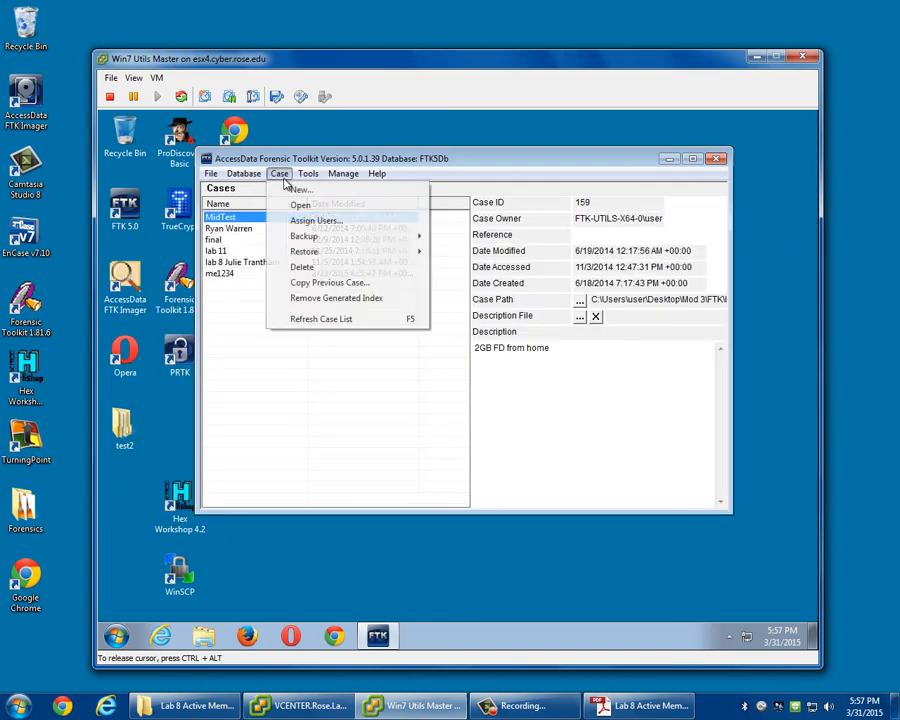
left_click(300, 189)
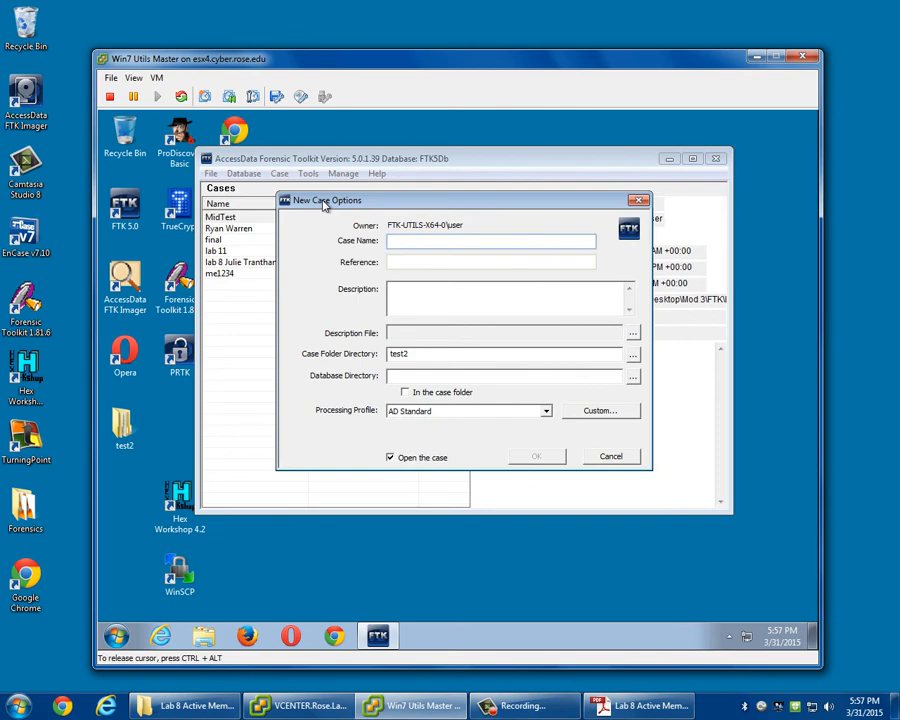
type("KenCorrect")
left_click(401, 357)
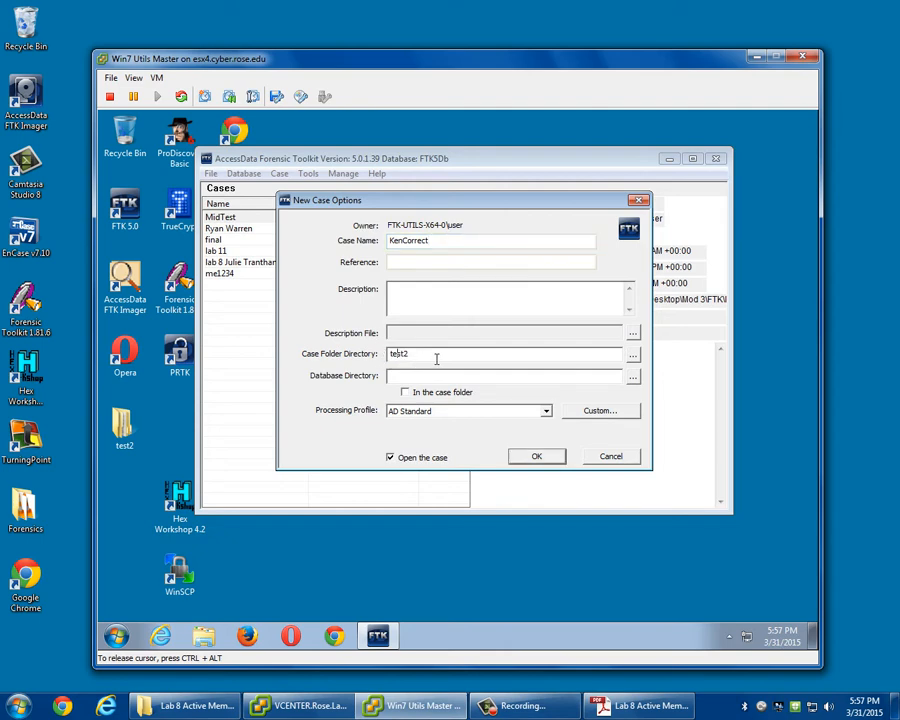
left_click(124, 427)
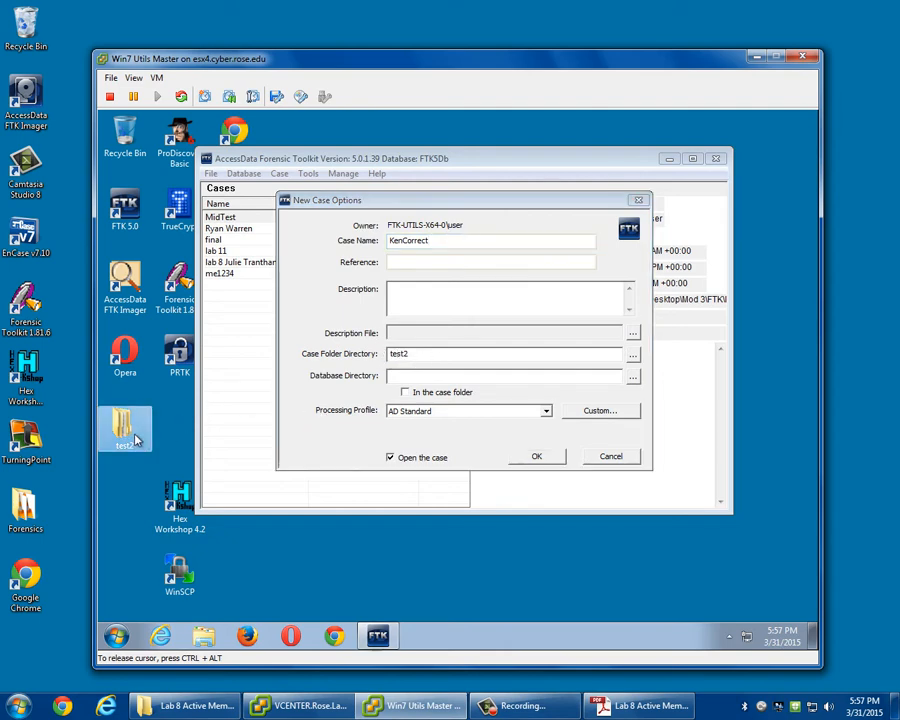
left_click(469, 360)
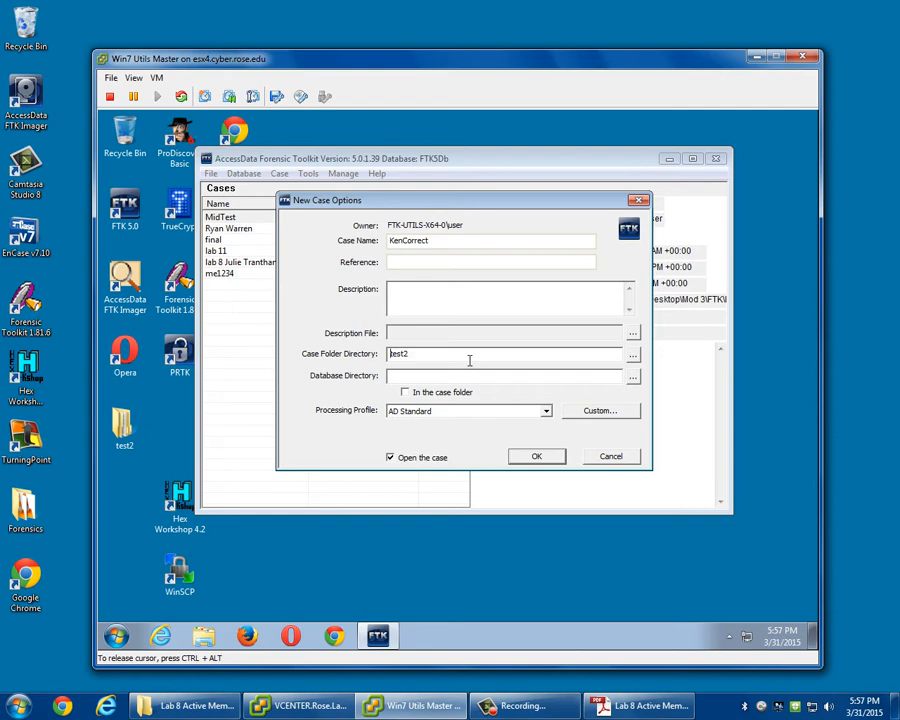
type("C:\\")
left_click(537, 457)
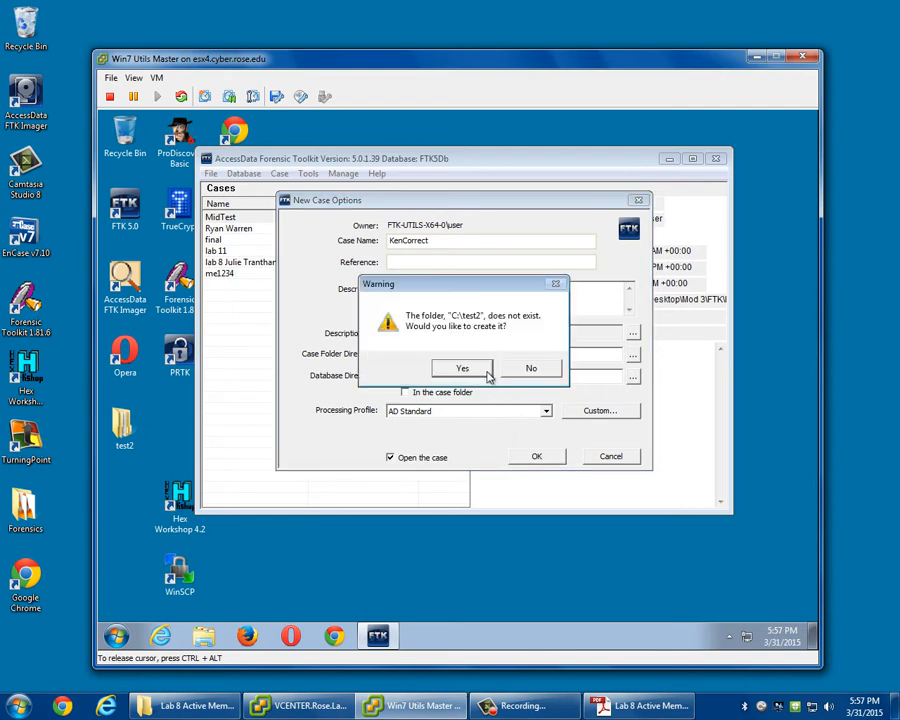
left_click(476, 376)
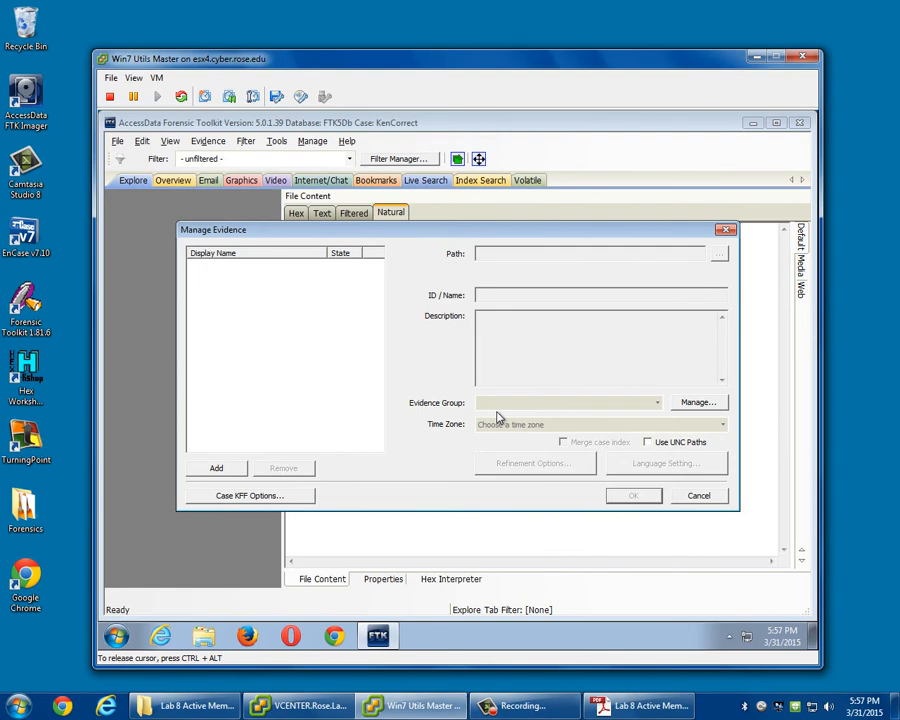
Cancel Manage Evidence and start importing a memory dump into the new case, adding an agent named with a person's first name.
left_click(697, 499)
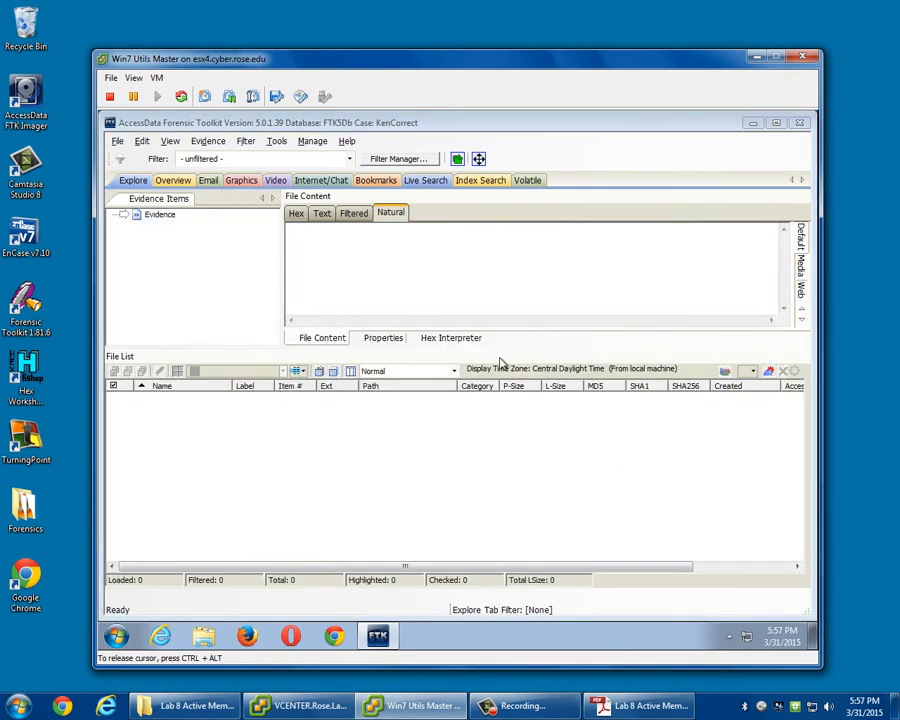
left_click(278, 143)
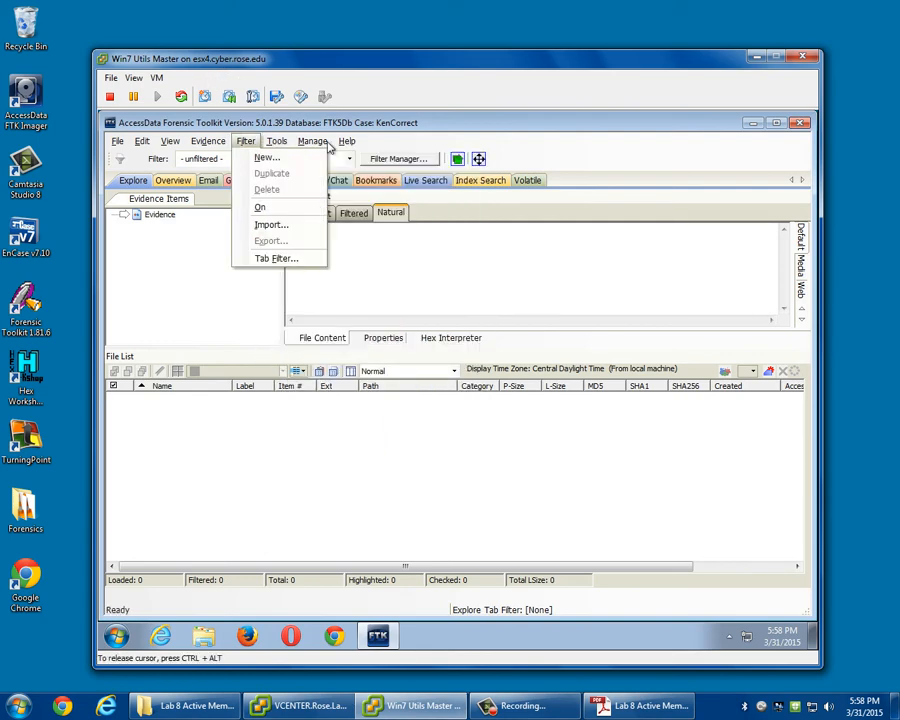
mouse_move(276, 143)
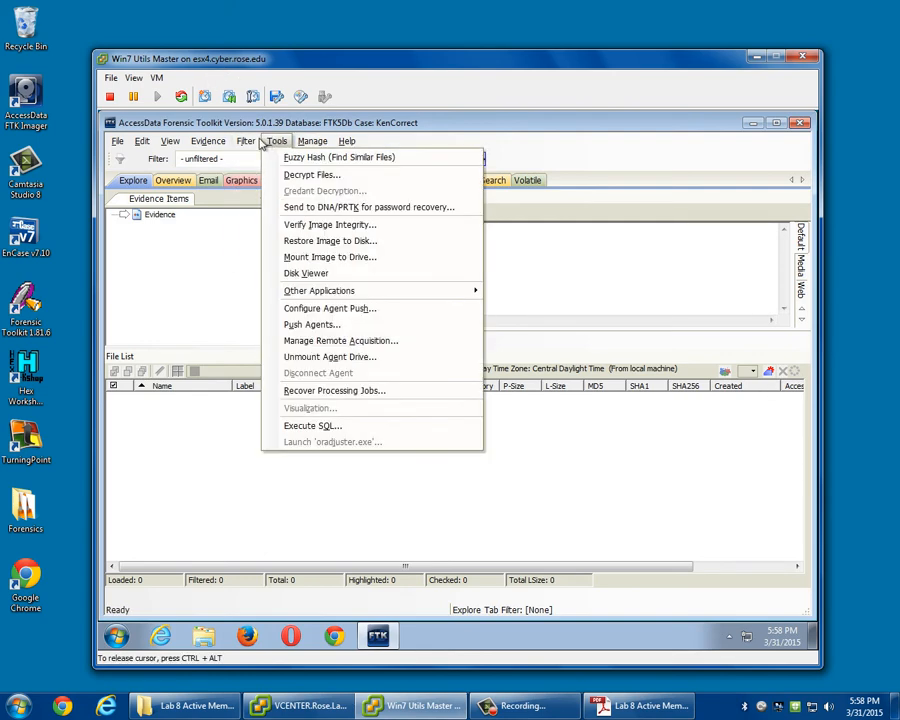
mouse_move(212, 146)
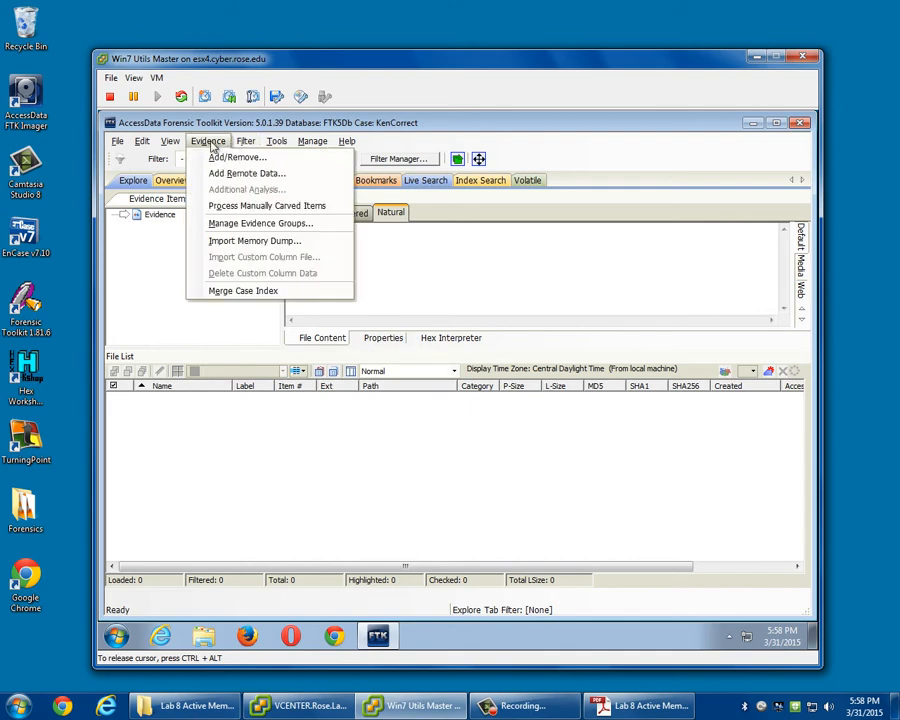
left_click(238, 242)
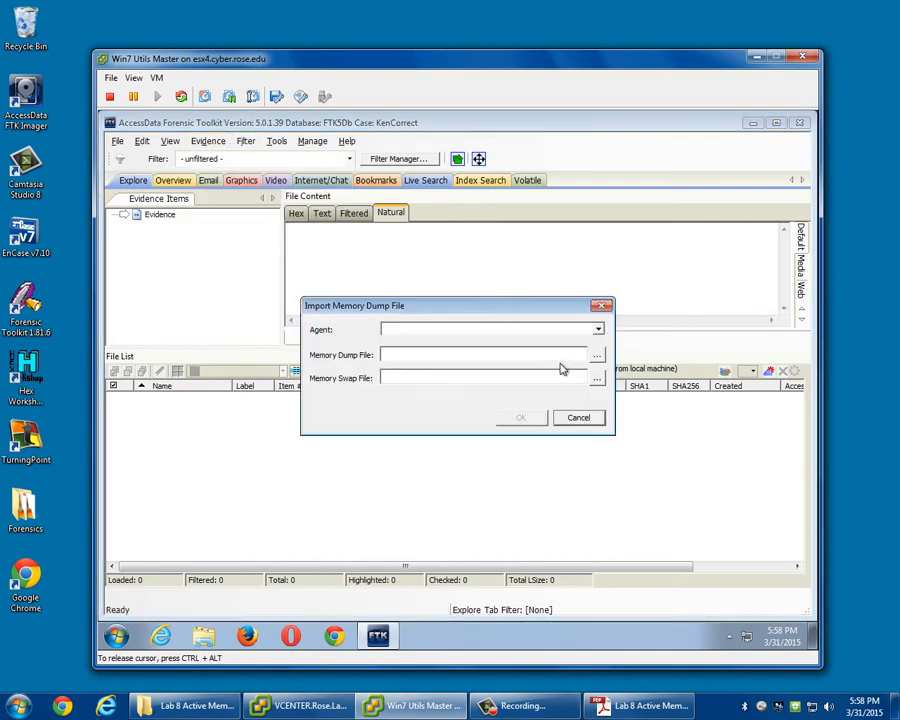
left_click(597, 329)
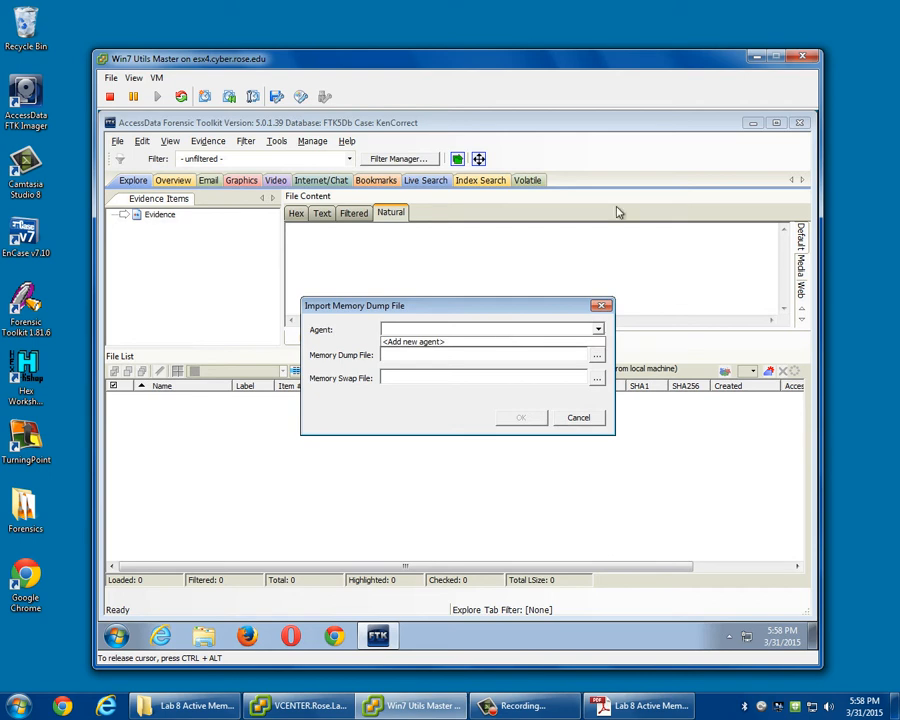
left_click(436, 342)
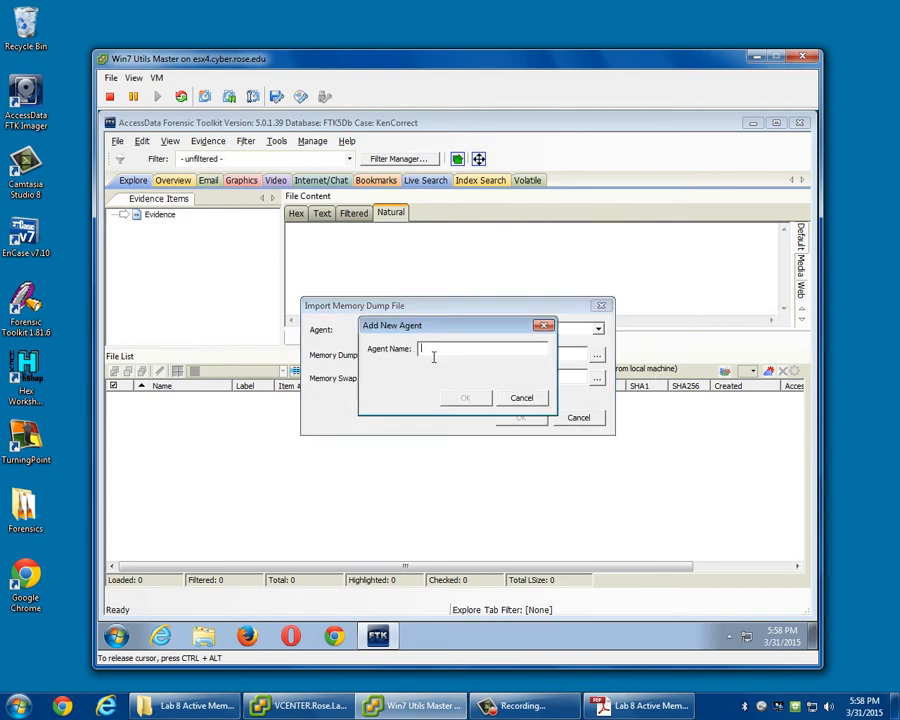
type("Ken")
key("Return")
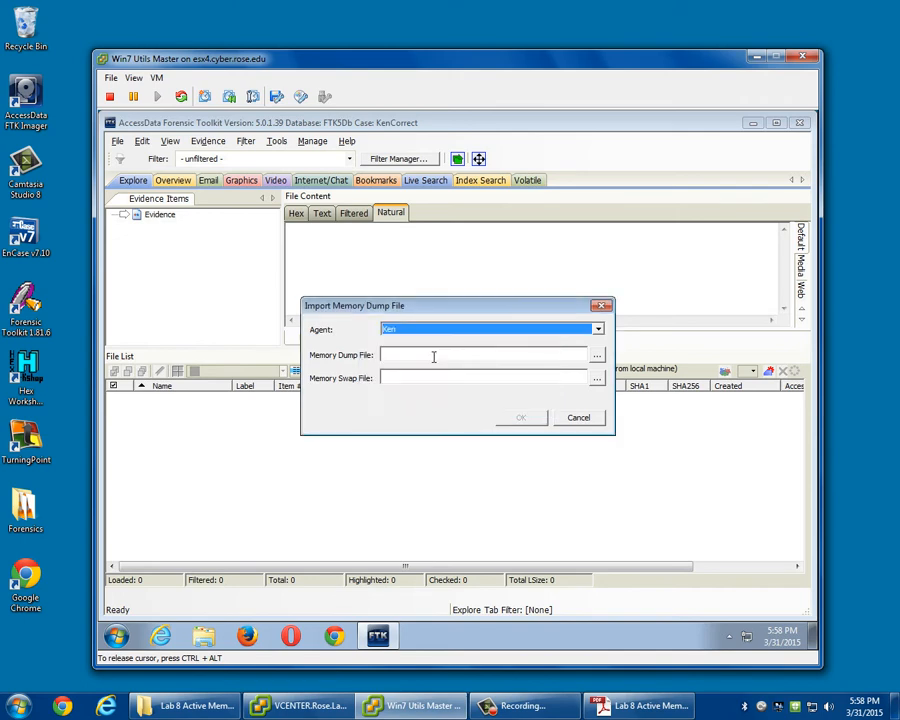
left_click(597, 355)
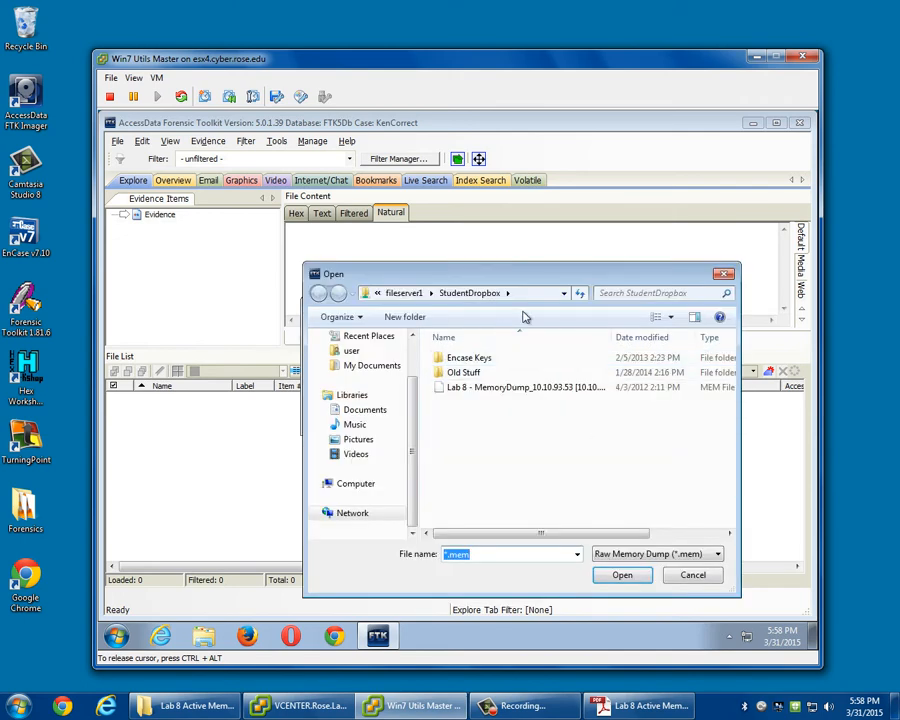
left_click(350, 484)
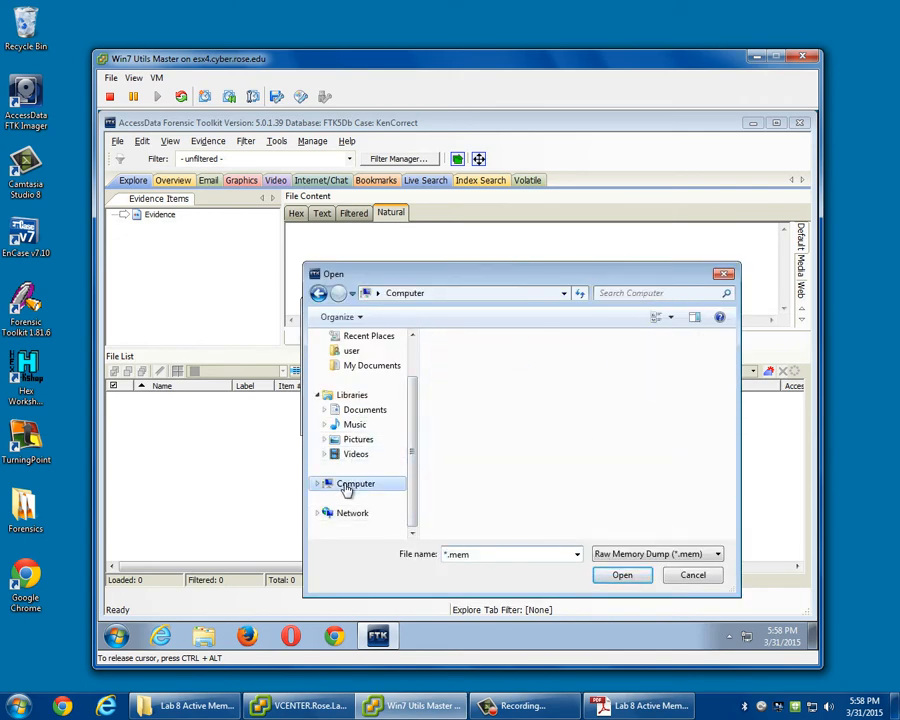
double_click(478, 382)
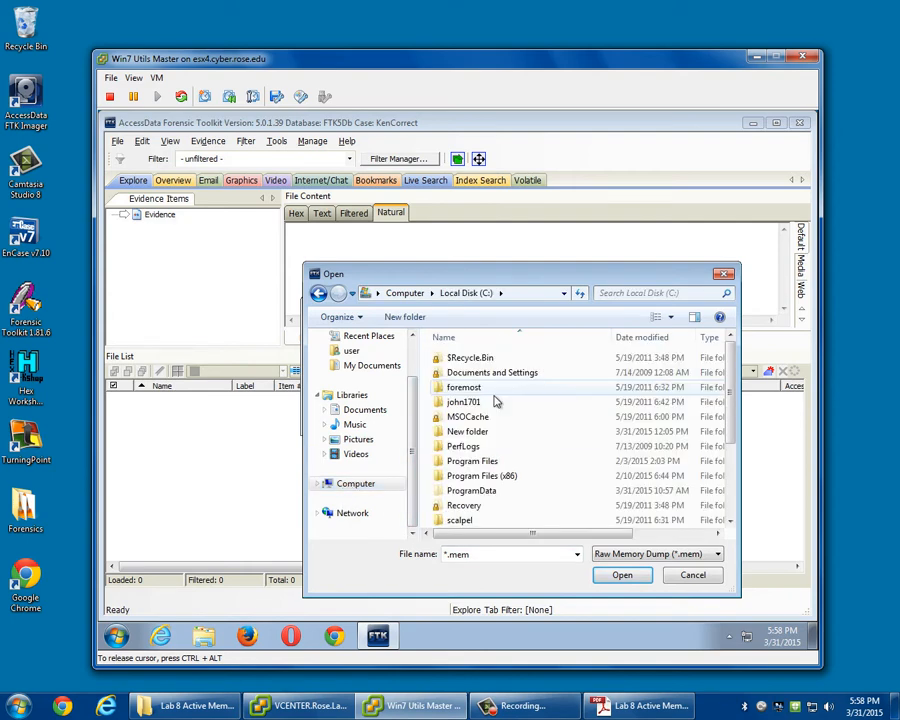
left_click(637, 578)
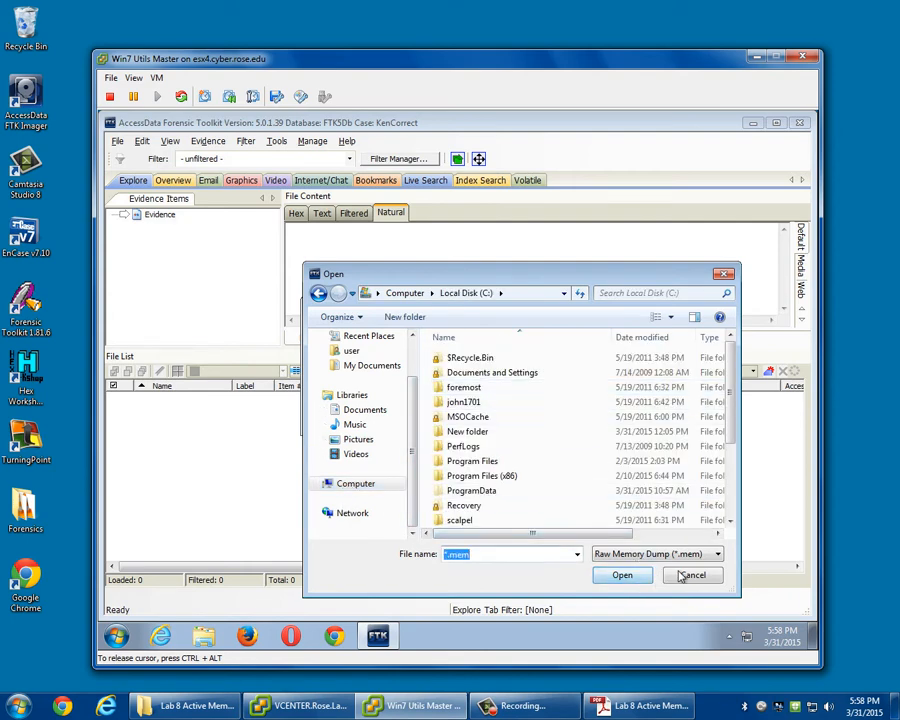
left_click(690, 575)
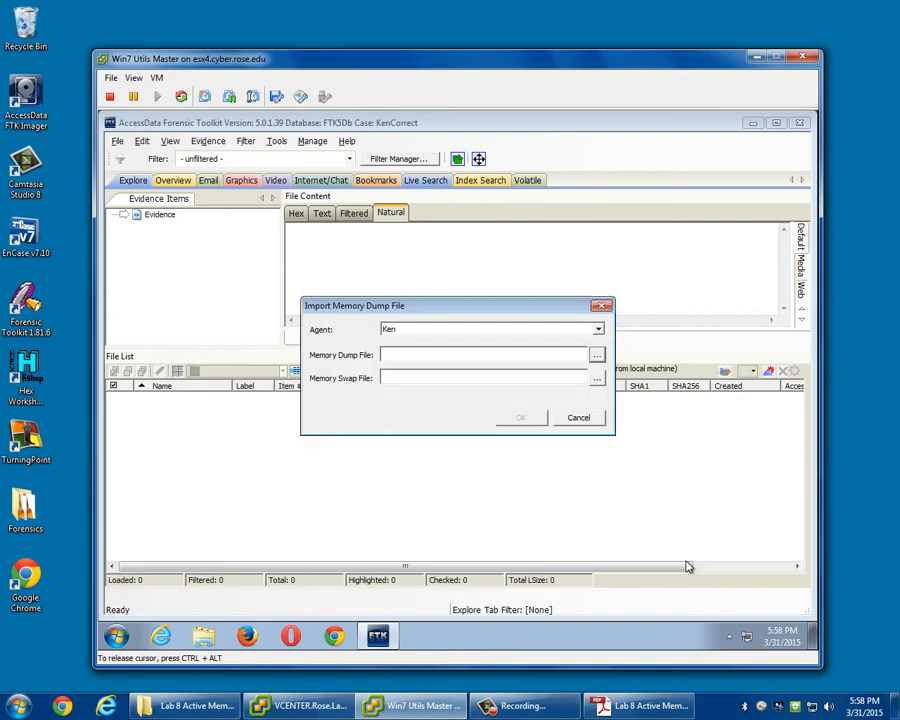
Start browsing for the dump file and locate the Lab 8 MemoryDump file in fileserver1's StudentDropbox share using a separate Explorer window.
left_click(596, 357)
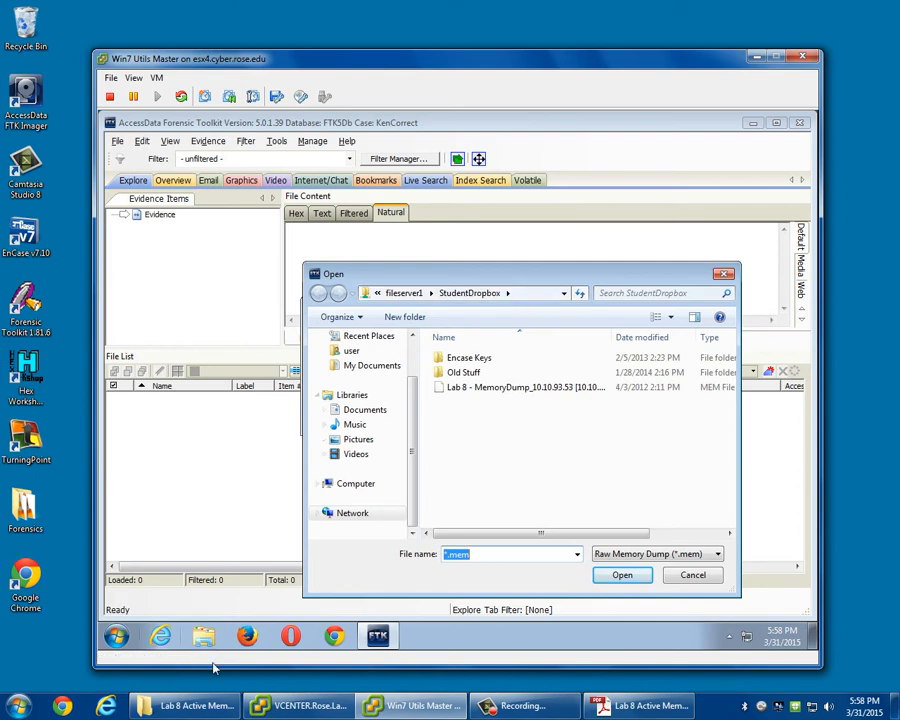
left_click(116, 642)
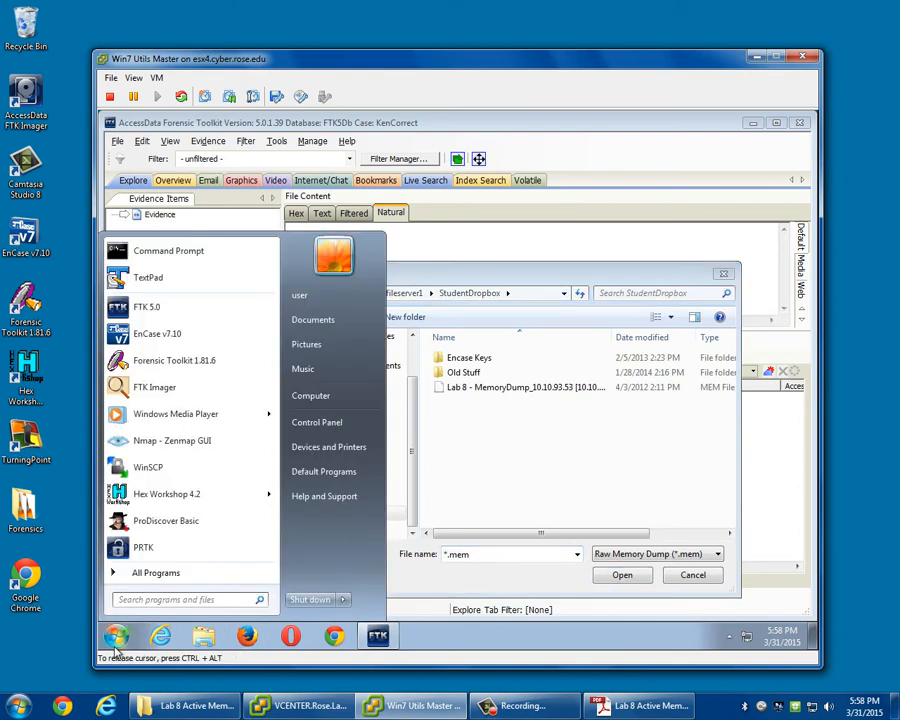
type("\\\\")
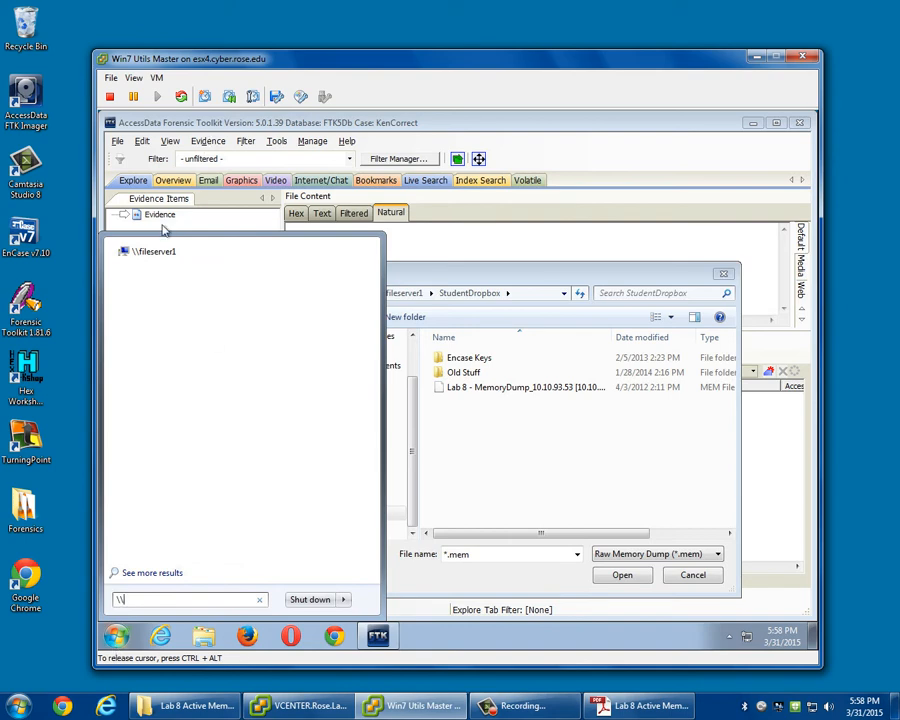
left_click(153, 255)
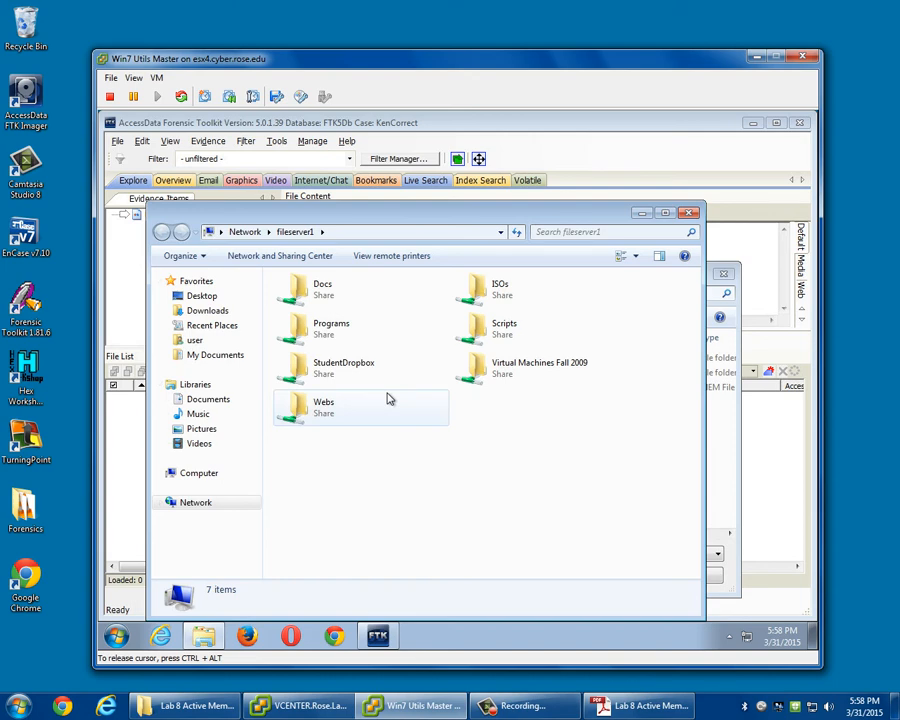
double_click(352, 366)
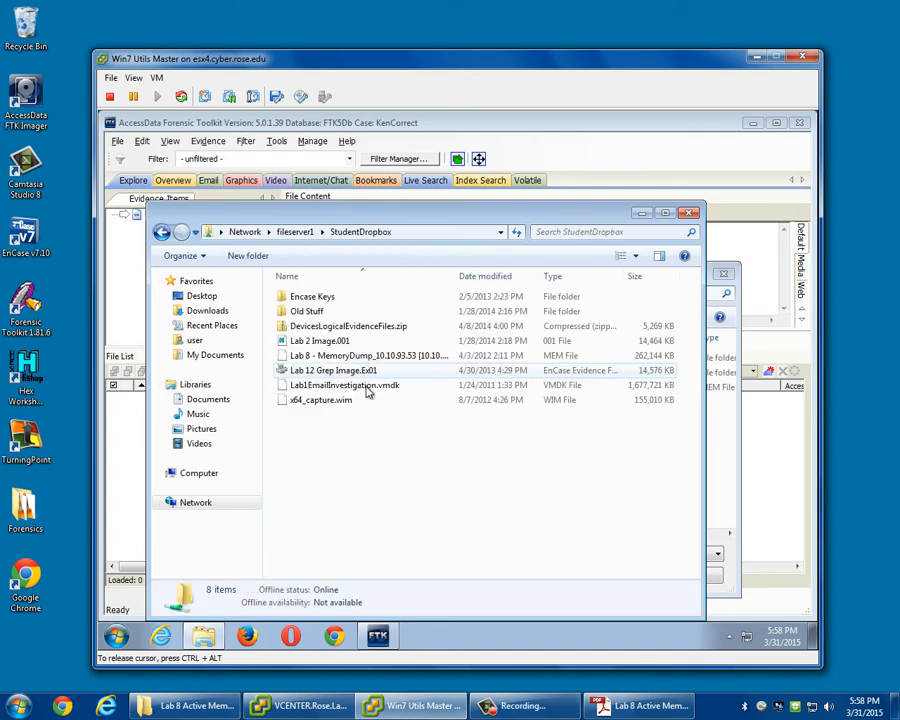
left_click(333, 359)
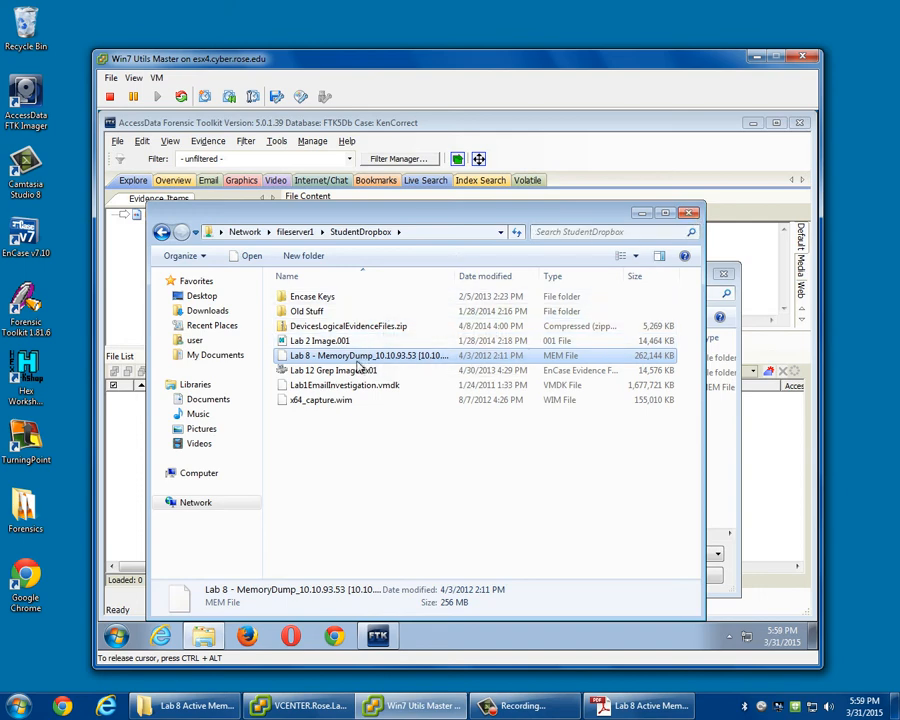
left_click(650, 213)
Choose the Lab 8 MemoryDump .mem file from \\fileserver1\StudentDropbox and run its import and analysis.
left_click(508, 389)
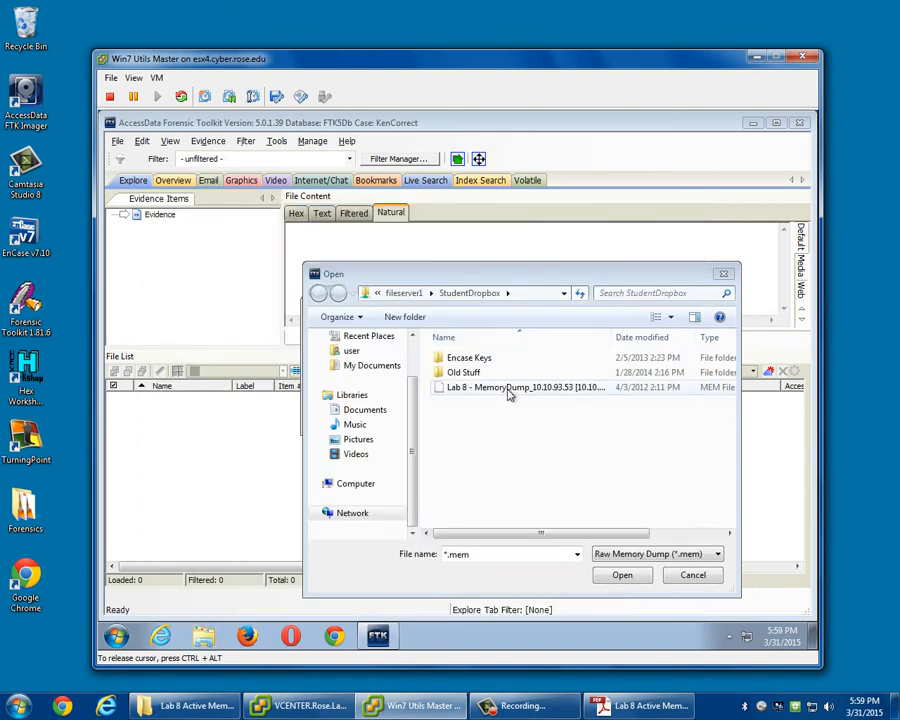
double_click(505, 391)
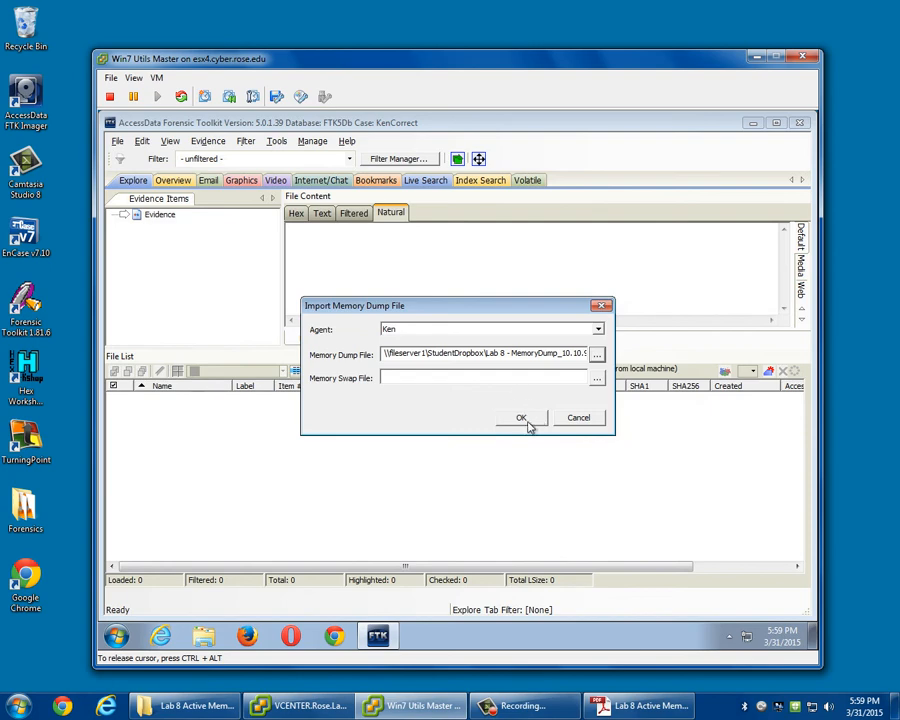
left_click(520, 420)
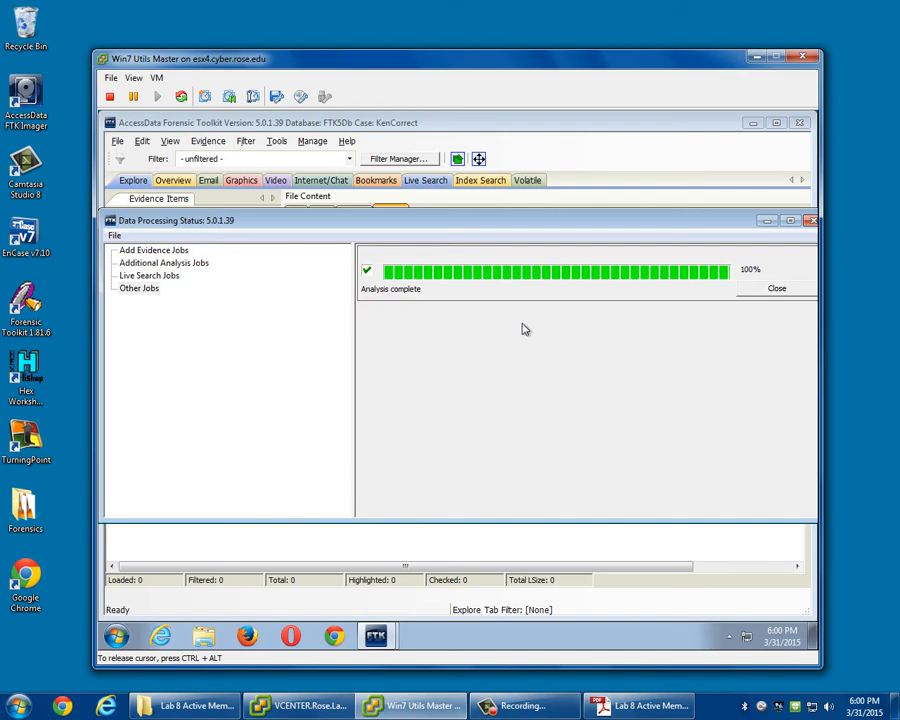
Dismiss the completed analysis job, close the processing status window, and view the volatile DLL list snapshot dated 4/3/2012.
left_click(777, 288)
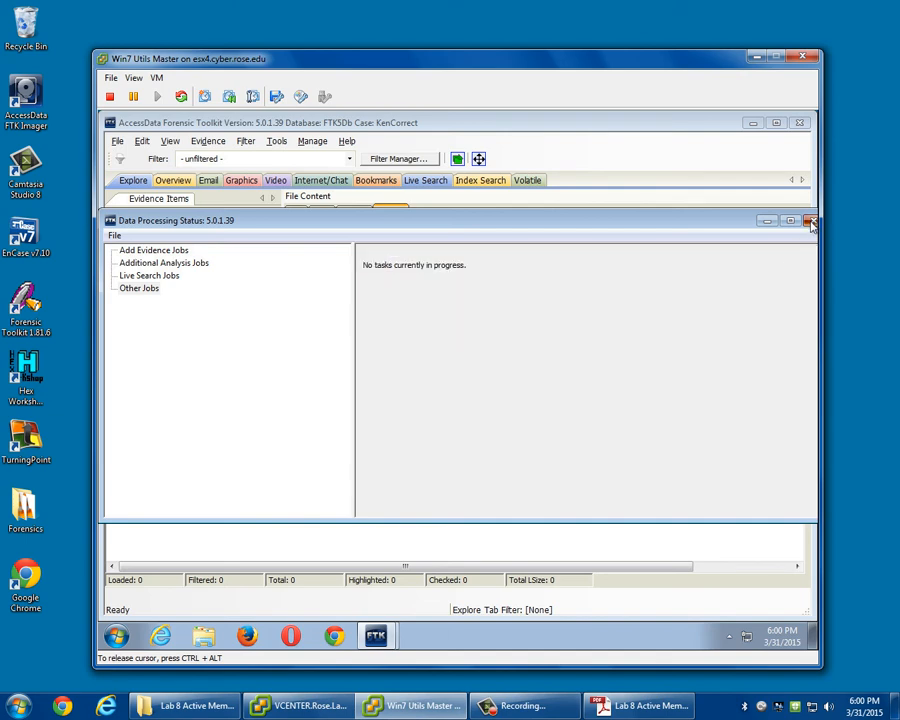
left_click(810, 221)
left_click(527, 180)
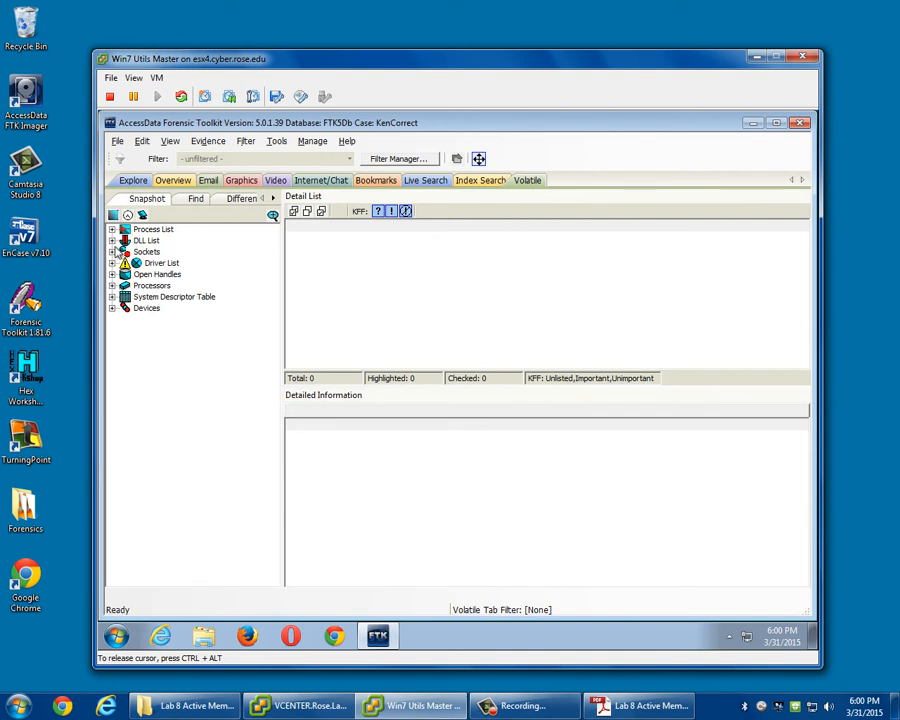
left_click(112, 240)
left_click(140, 252)
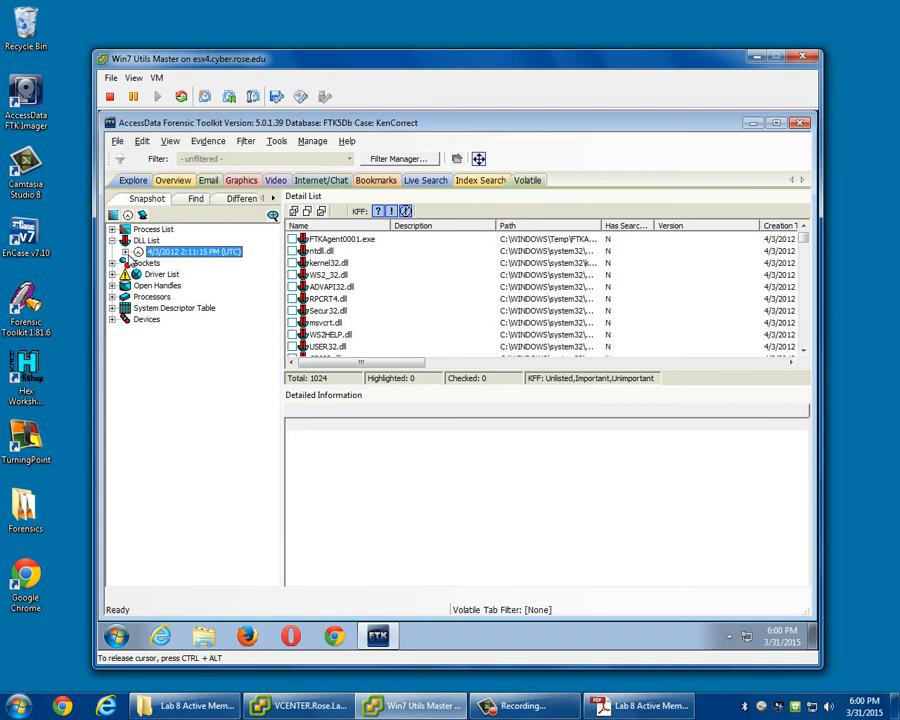
left_click(113, 241)
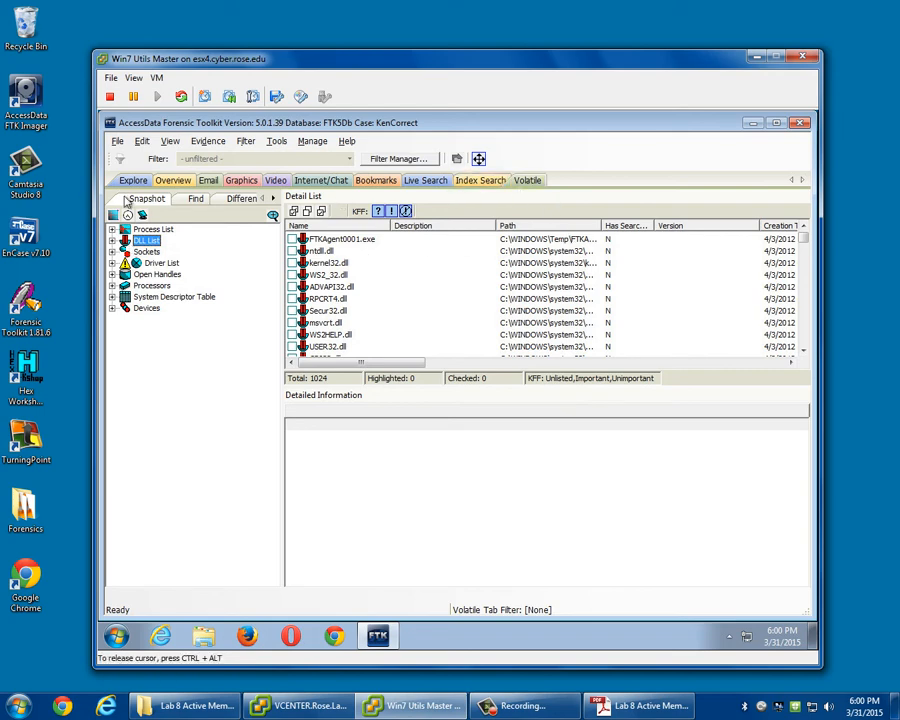
Check the case's Explore and Overview views and return to the volatile data.
left_click(131, 182)
left_click(172, 182)
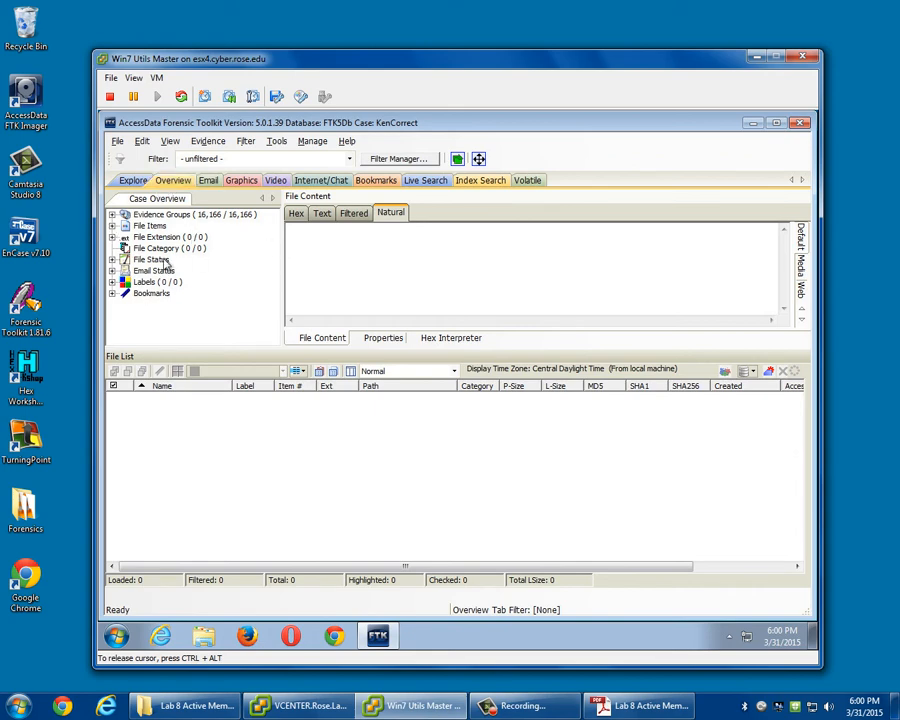
left_click(527, 181)
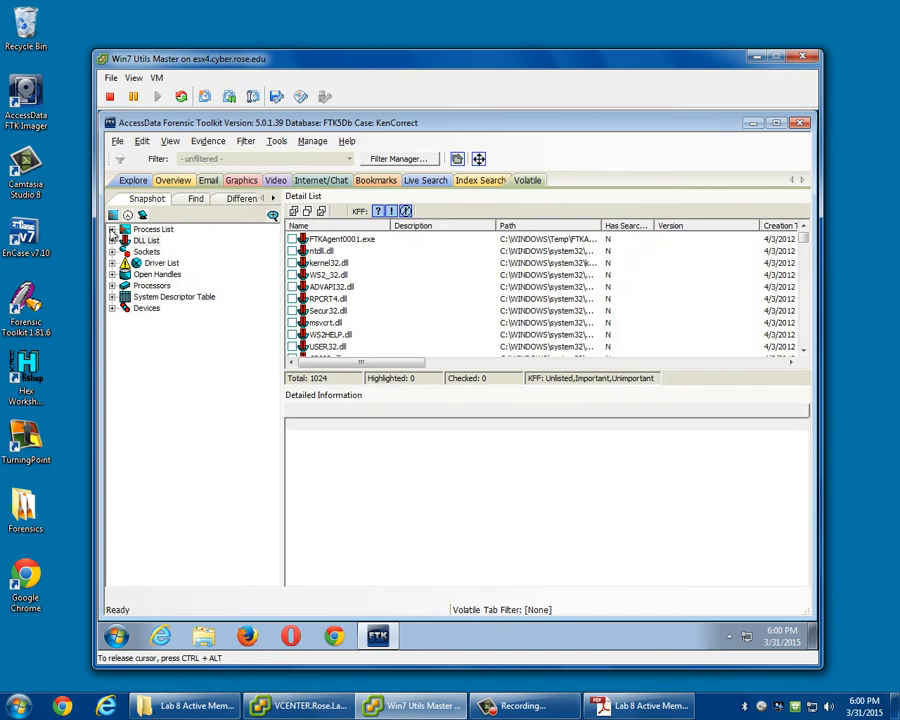
Expand the 4/3/2012 process list snapshot down to its dump agent and review the processes through to the end of the list.
left_click(112, 229)
left_click(140, 241)
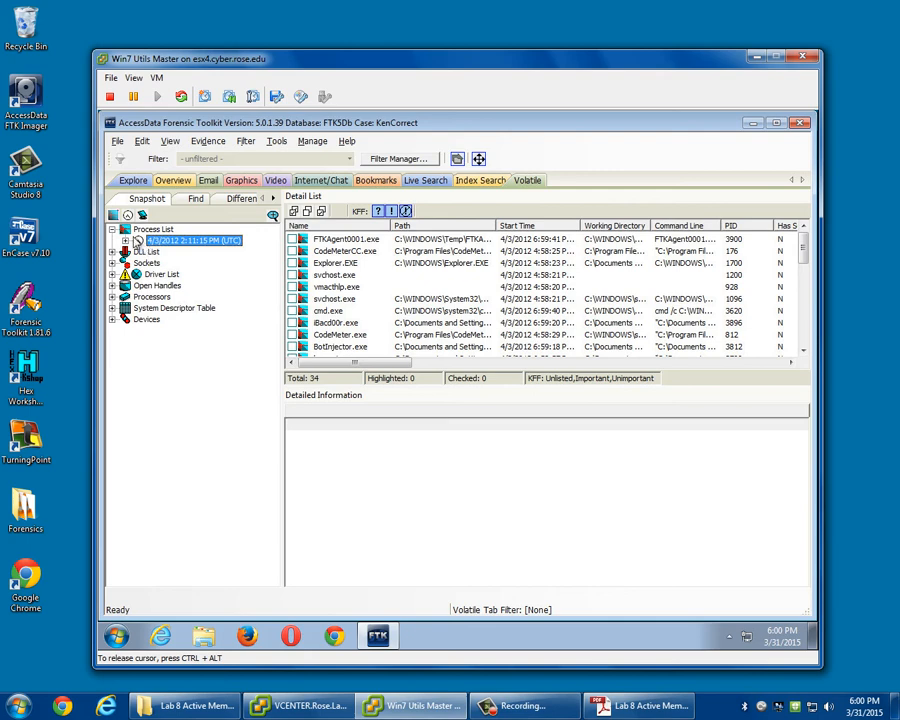
left_click(125, 241)
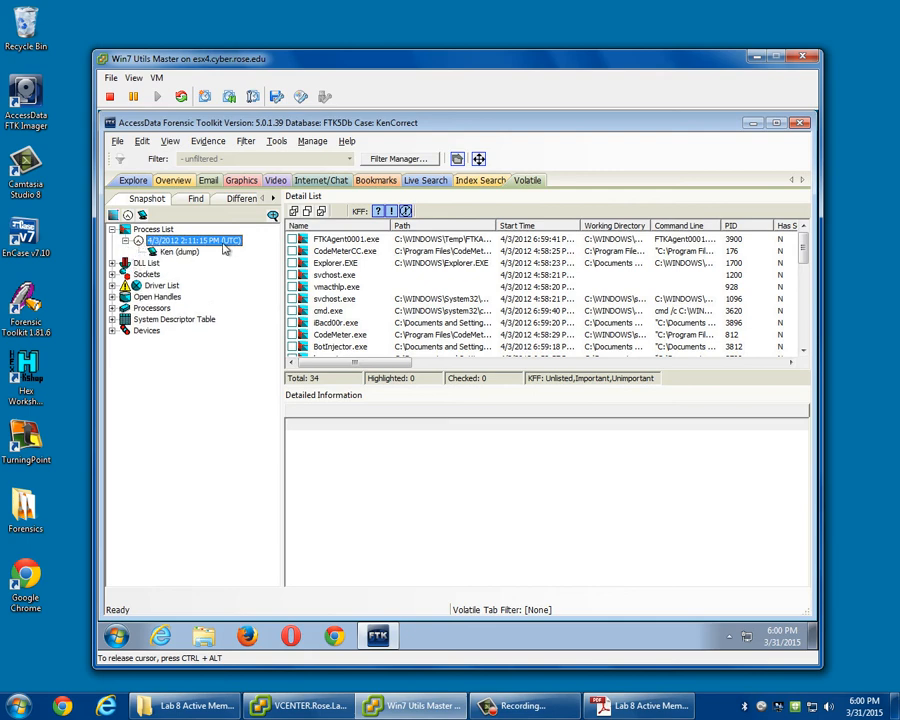
left_click(186, 253)
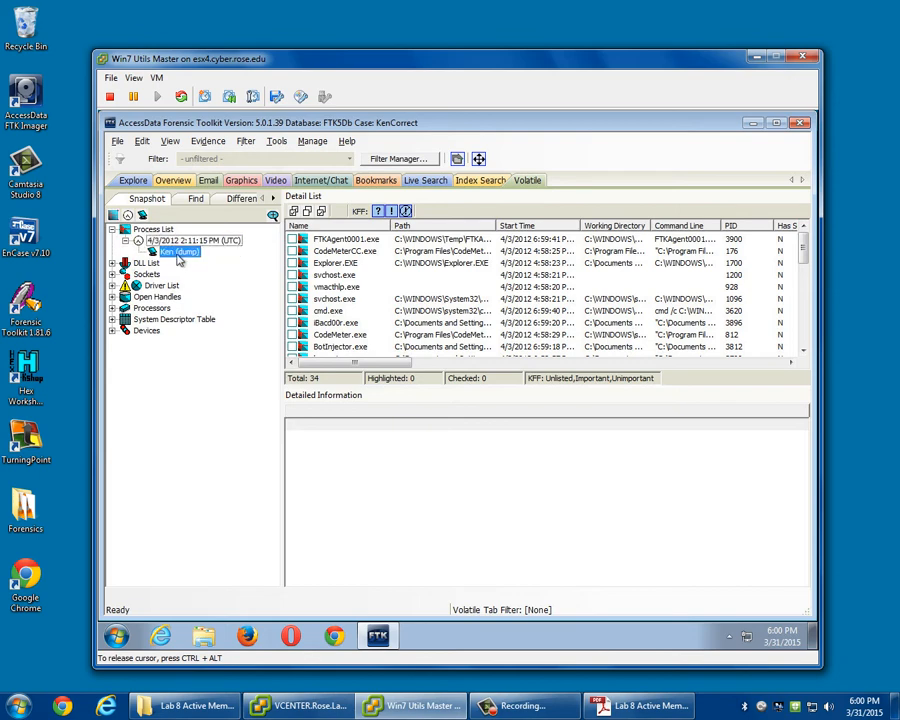
left_click(164, 242)
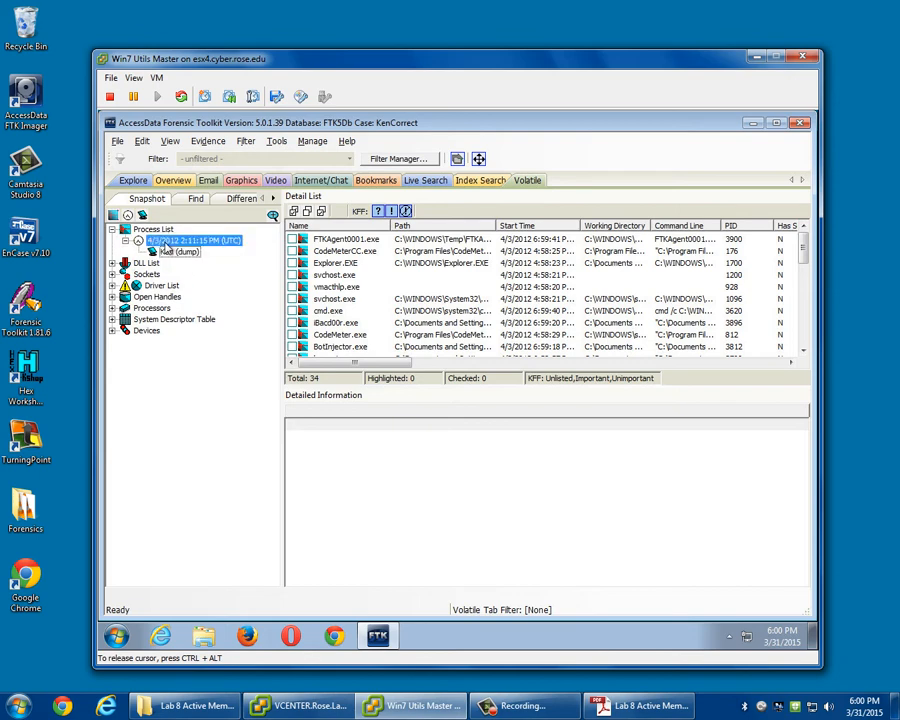
left_click(164, 252)
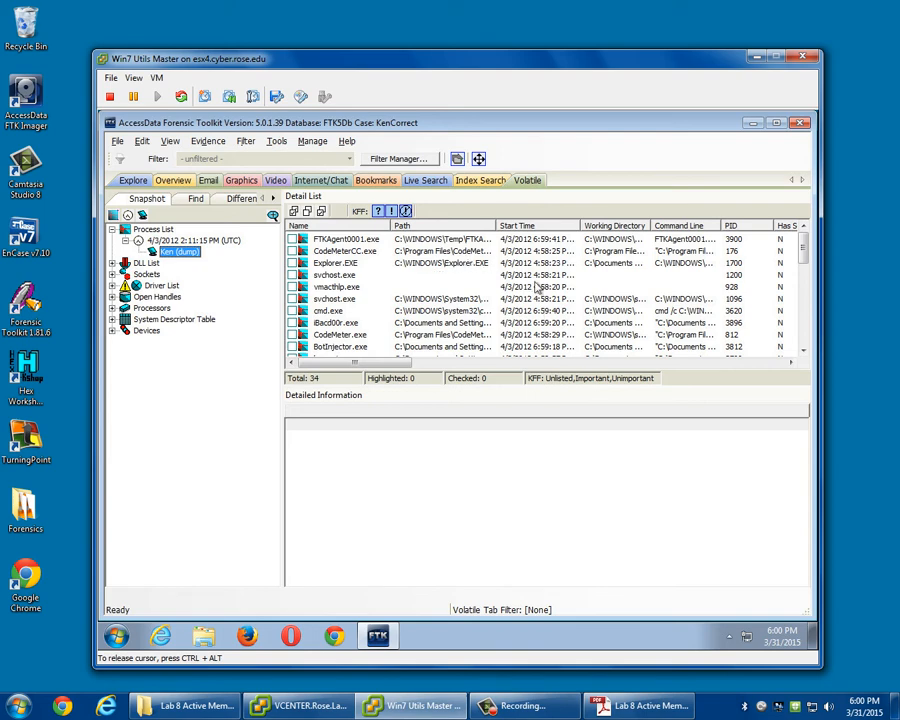
left_click_drag(804, 249, 806, 363)
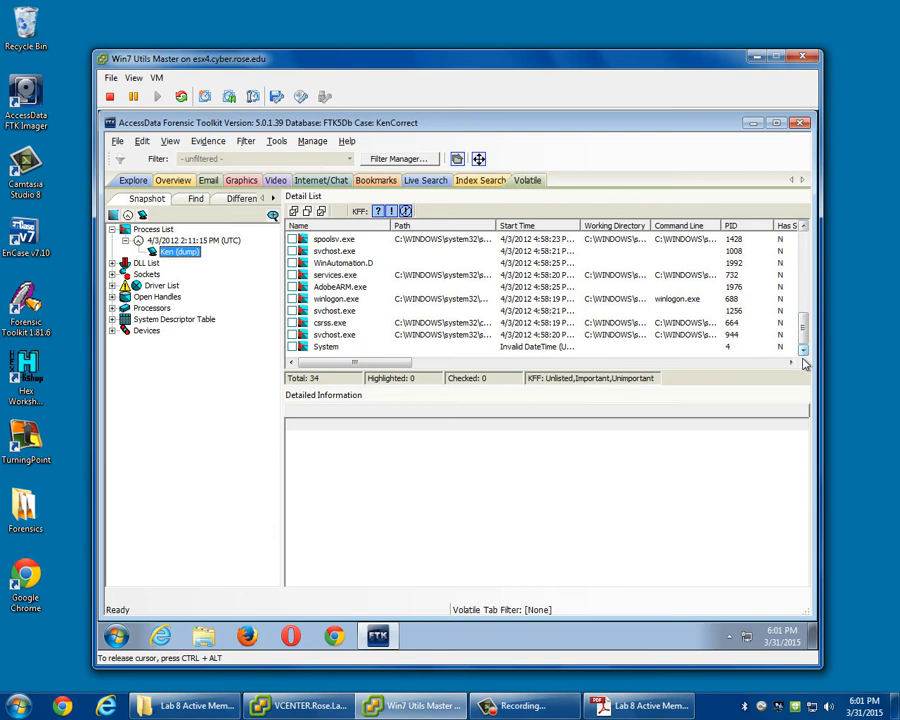
Show the DLLs loaded by the svchost.exe process with PID 944 and widen the Path column to show full file paths.
left_click(330, 335)
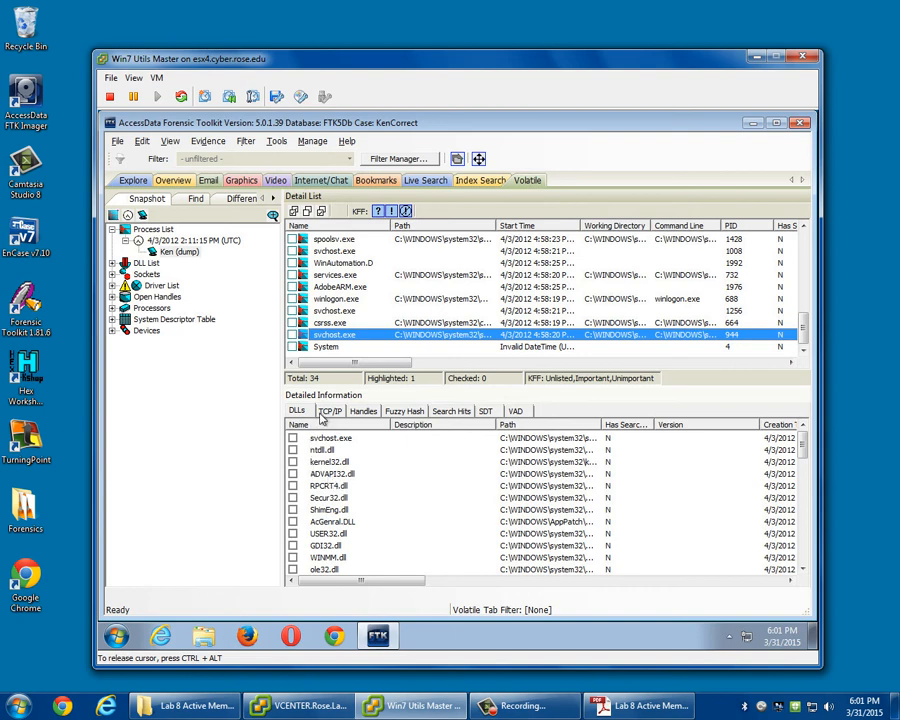
key("Down")
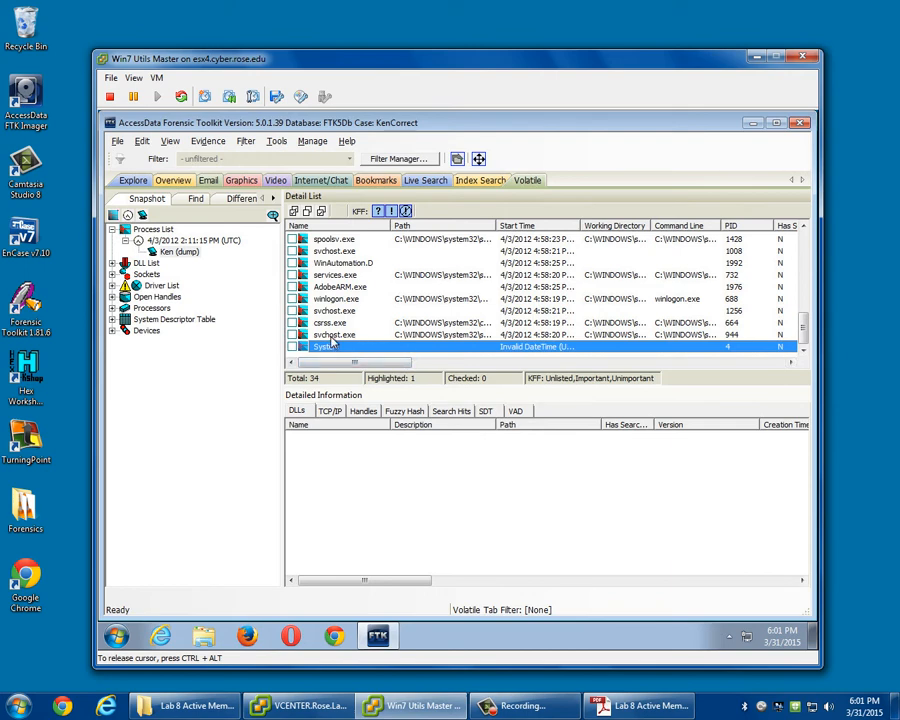
left_click(330, 336)
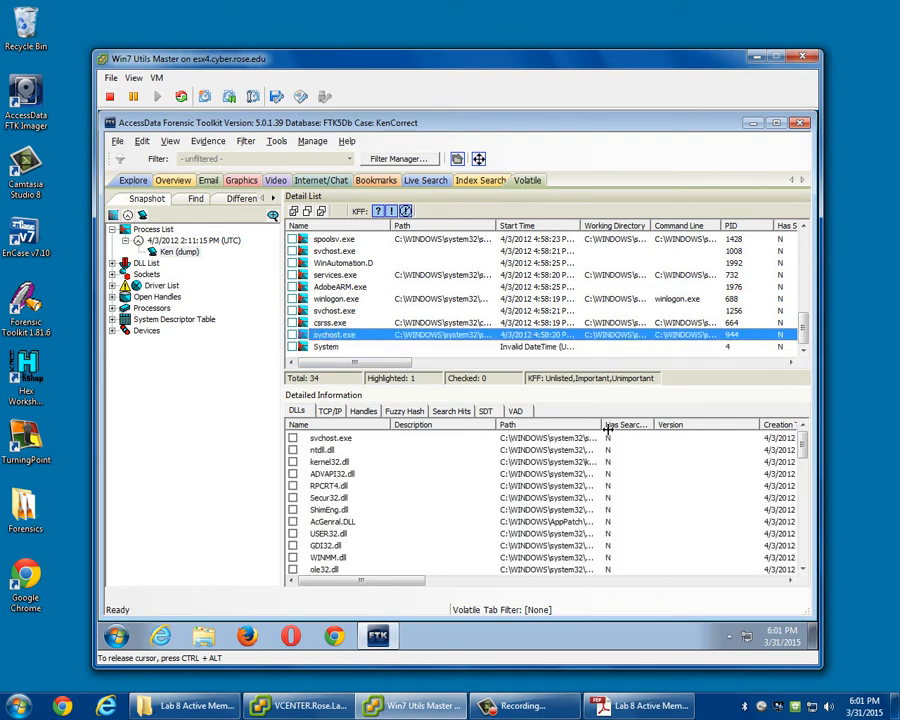
left_click_drag(605, 430, 708, 430)
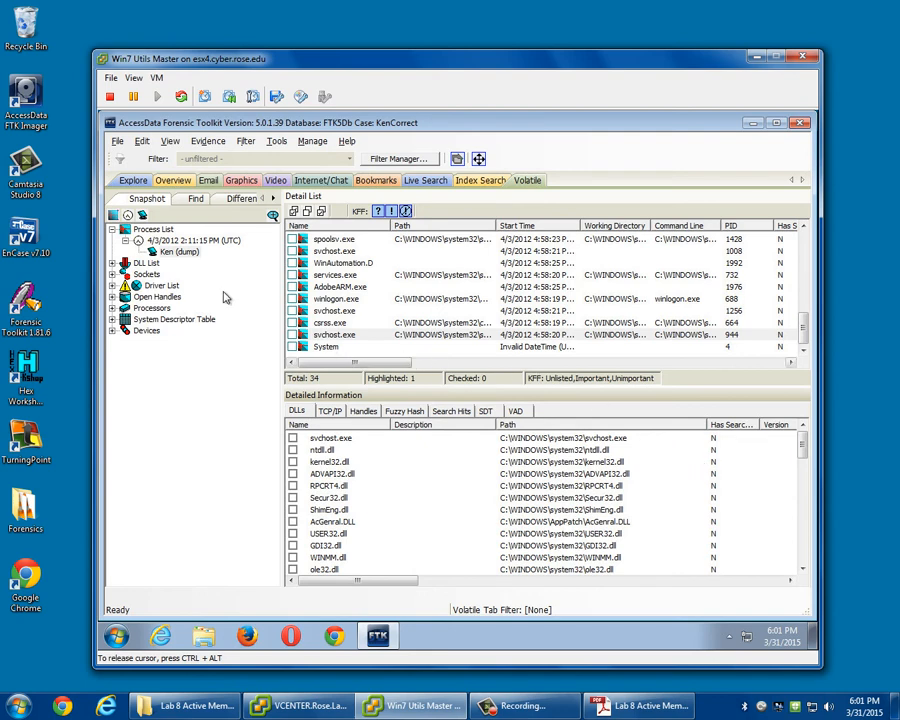
Expand the DLL list, show its 4/3/2012 snapshot, and inspect the details of ADVAPI32.dll.
left_click(113, 264)
left_click(142, 266)
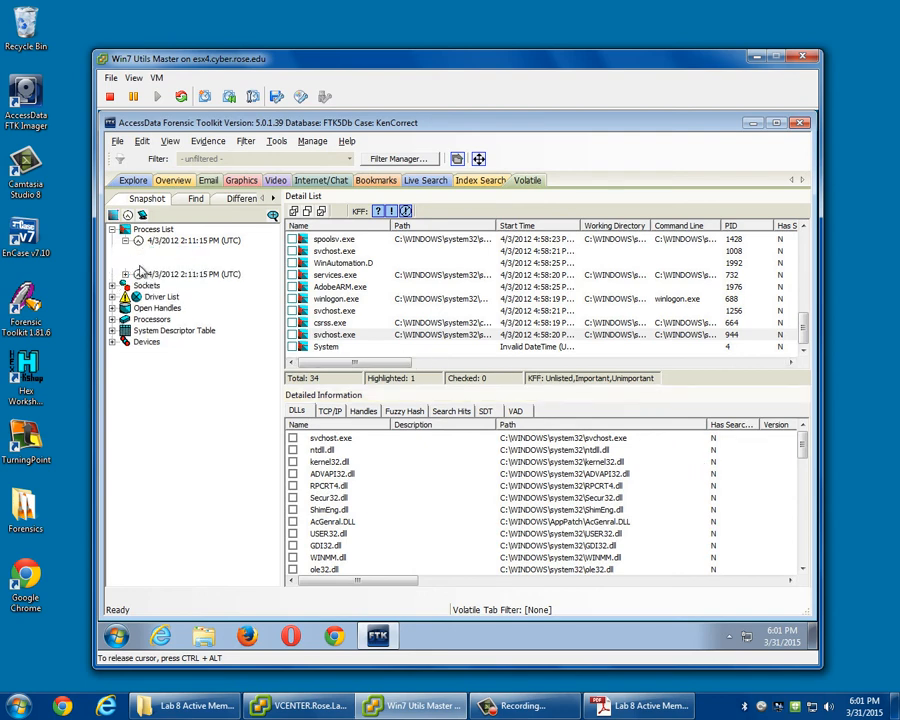
left_click(161, 277)
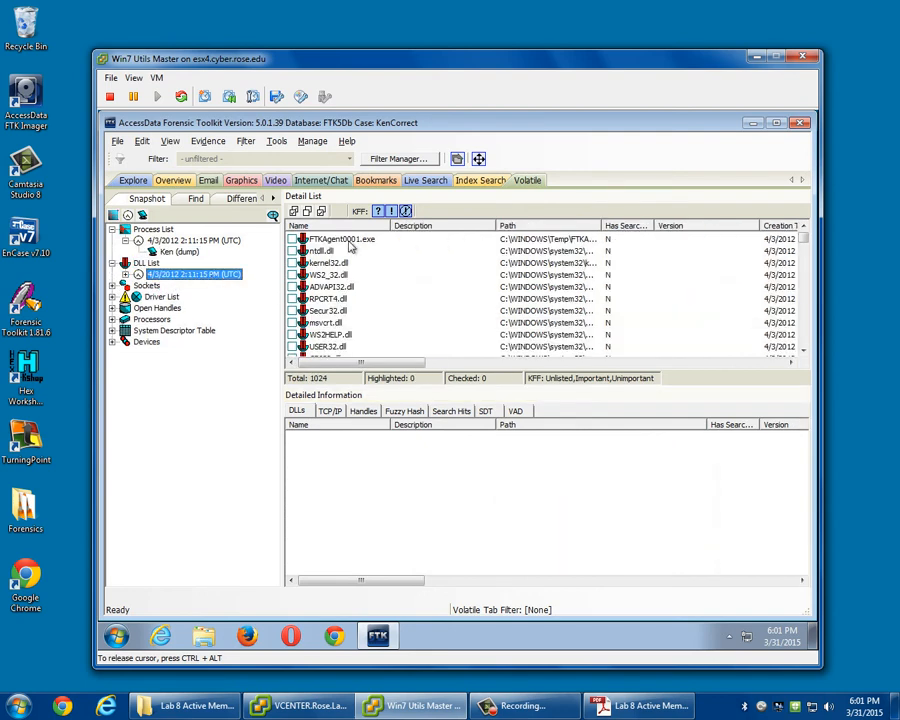
left_click(334, 286)
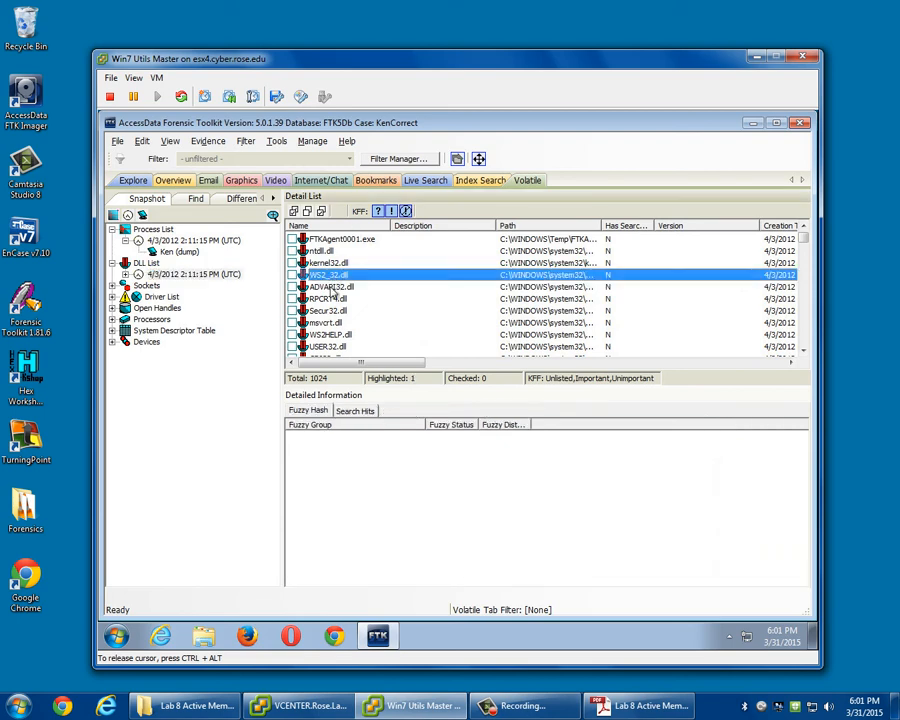
Return to the process list snapshot and examine vmacthlp.exe's TCP/IP, handles, fuzzy hash and search hits details.
left_click(187, 242)
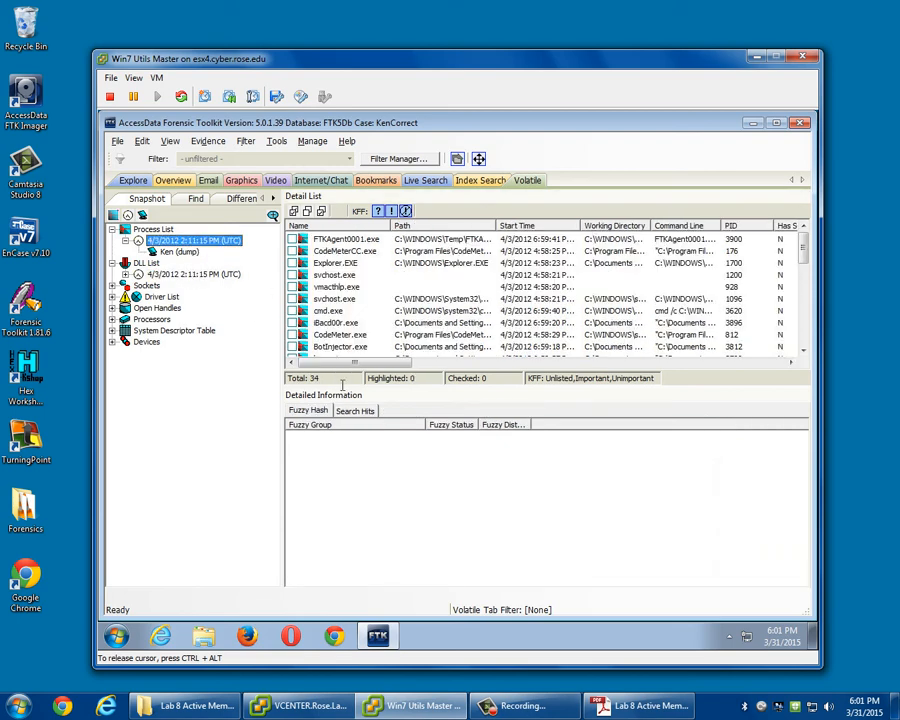
left_click(326, 288)
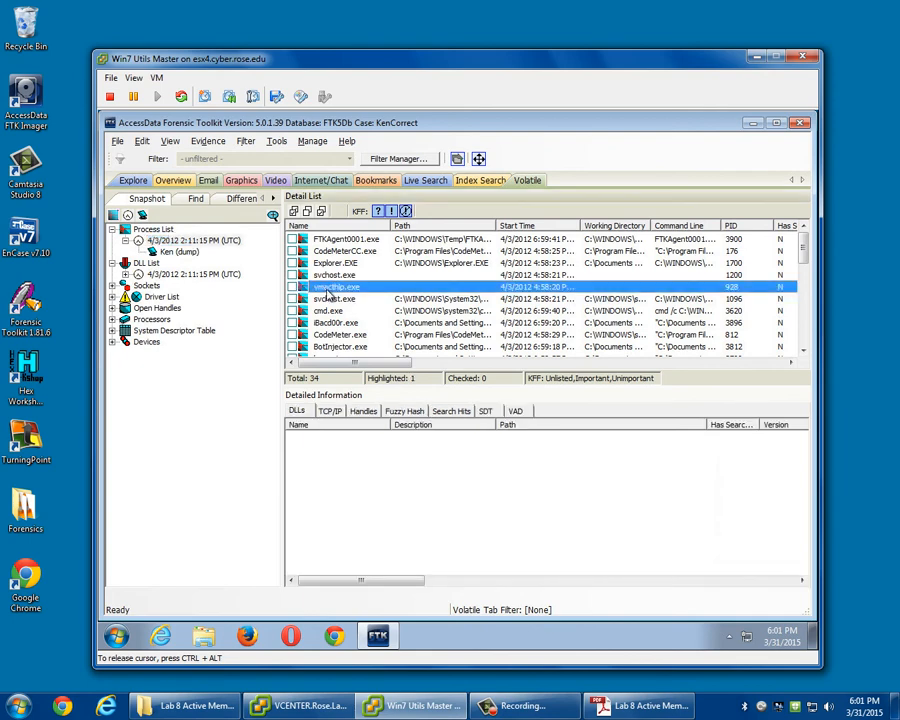
left_click(326, 416)
key("Right")
key("Right")
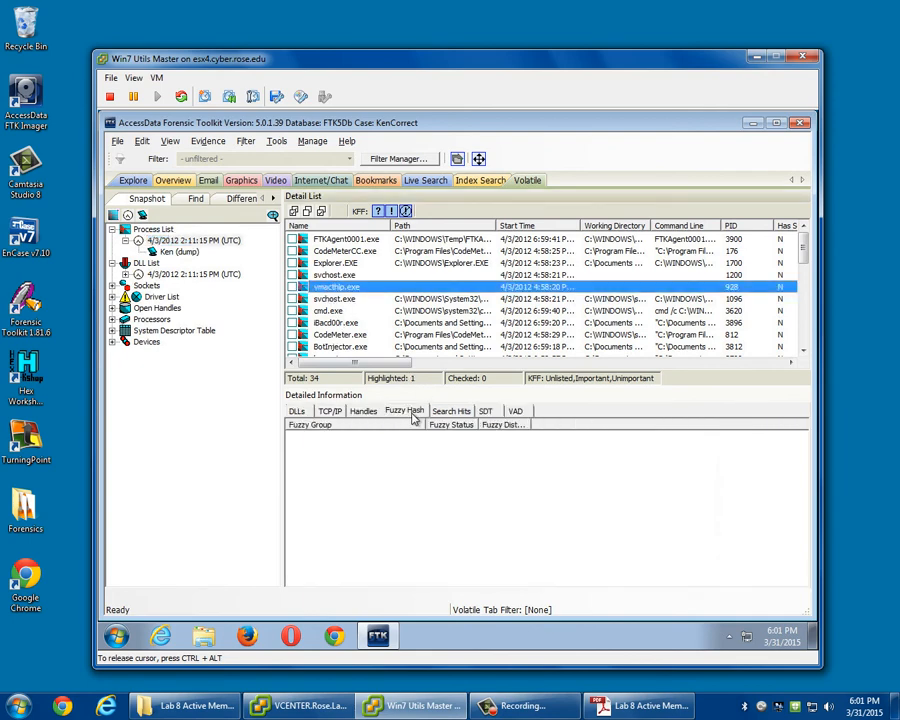
left_click(331, 413)
left_click(455, 411)
left_click(402, 412)
left_click(330, 412)
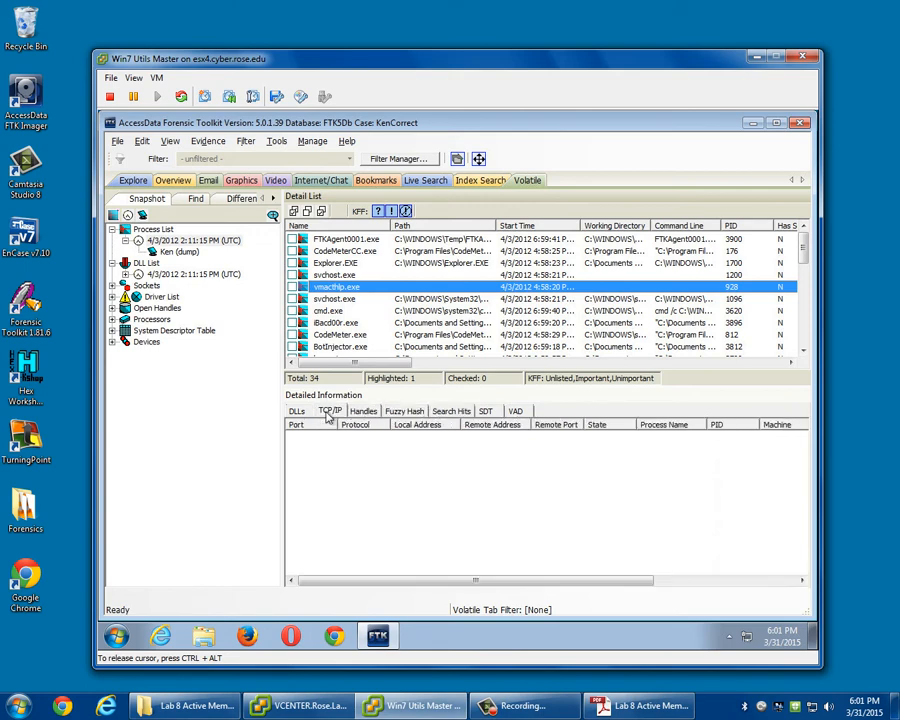
Reopen the DLL list snapshot and inspect the details of msvcrt.dll and Secur32.dll.
left_click(192, 274)
left_click(366, 323)
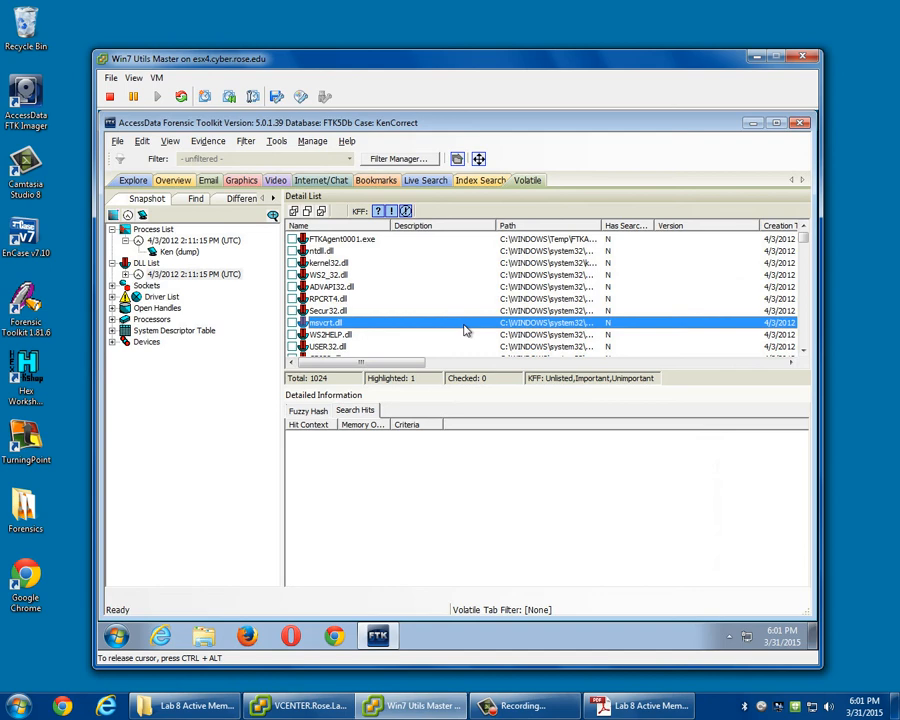
left_click(330, 311)
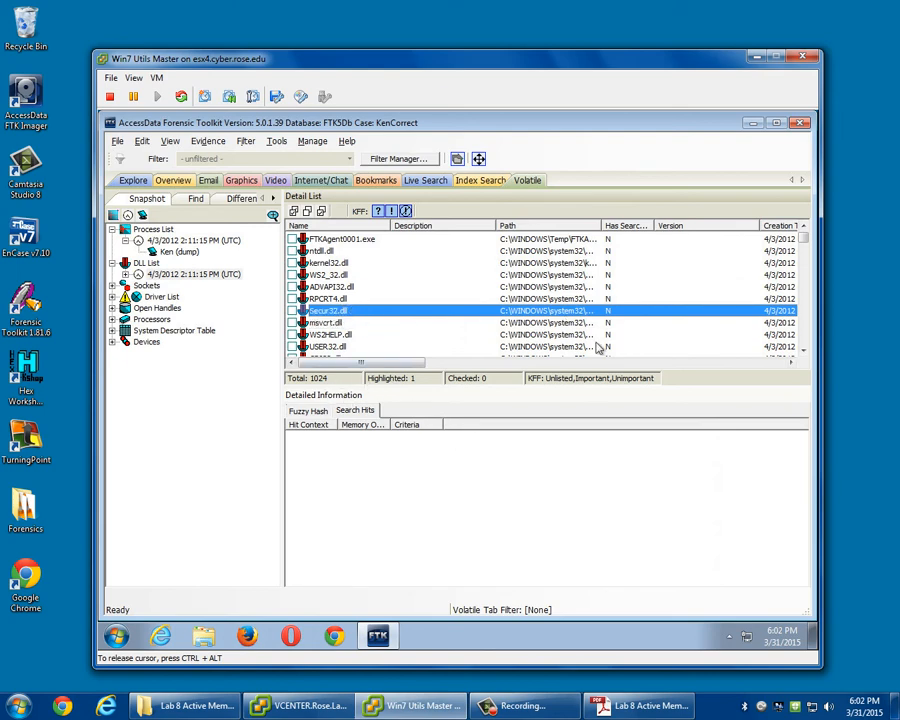
Show the 4/3/2012 sockets snapshot and examine the TCP port 3999 connection to 10.10.40.48 and the UDP port 123 entry on 10.10.93.53.
left_click(113, 286)
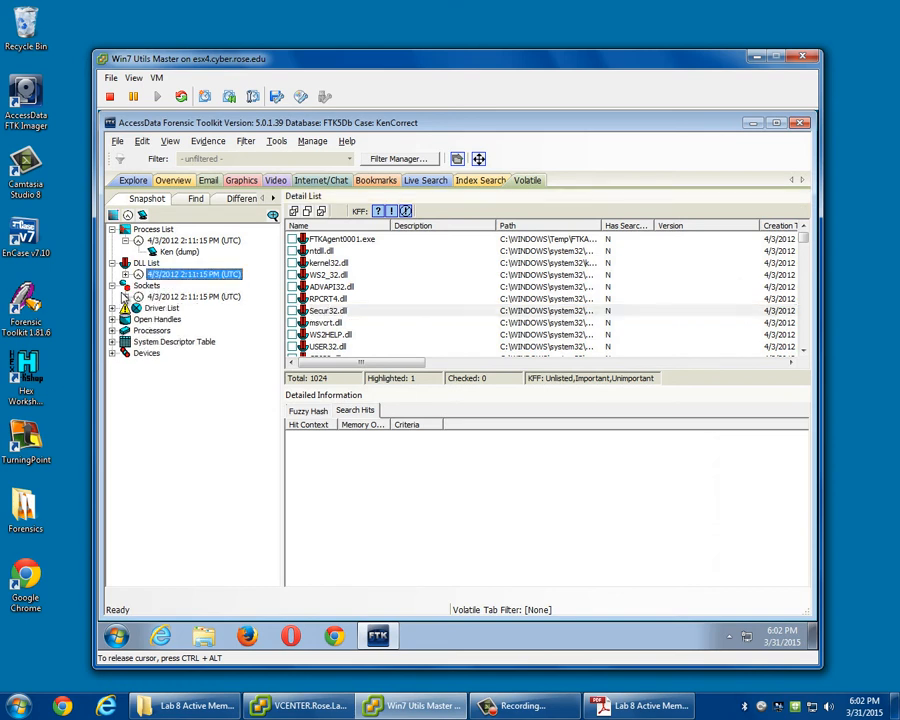
left_click(145, 287)
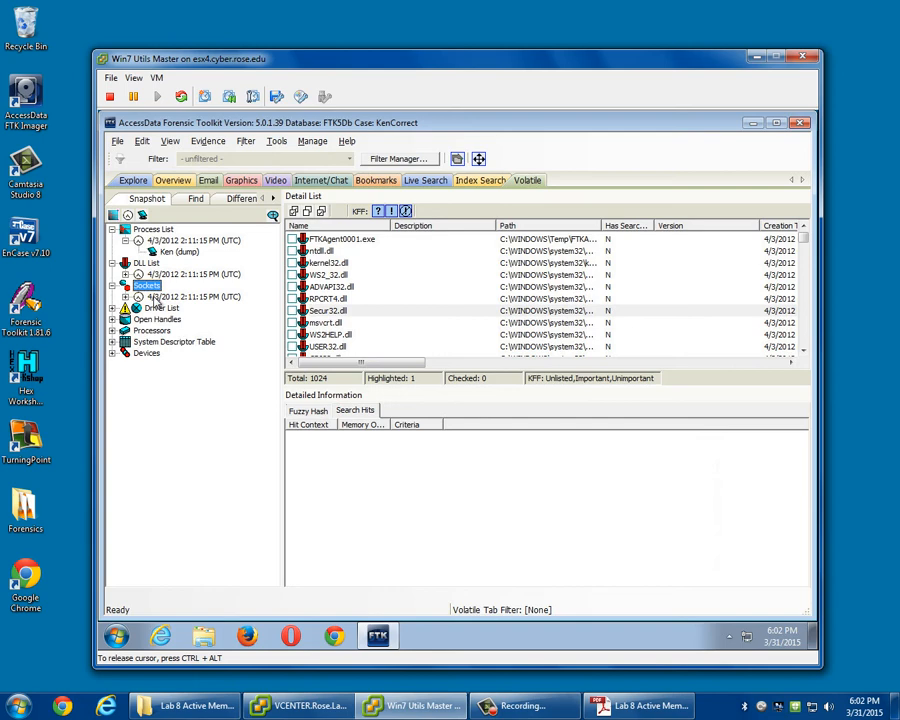
left_click(165, 297)
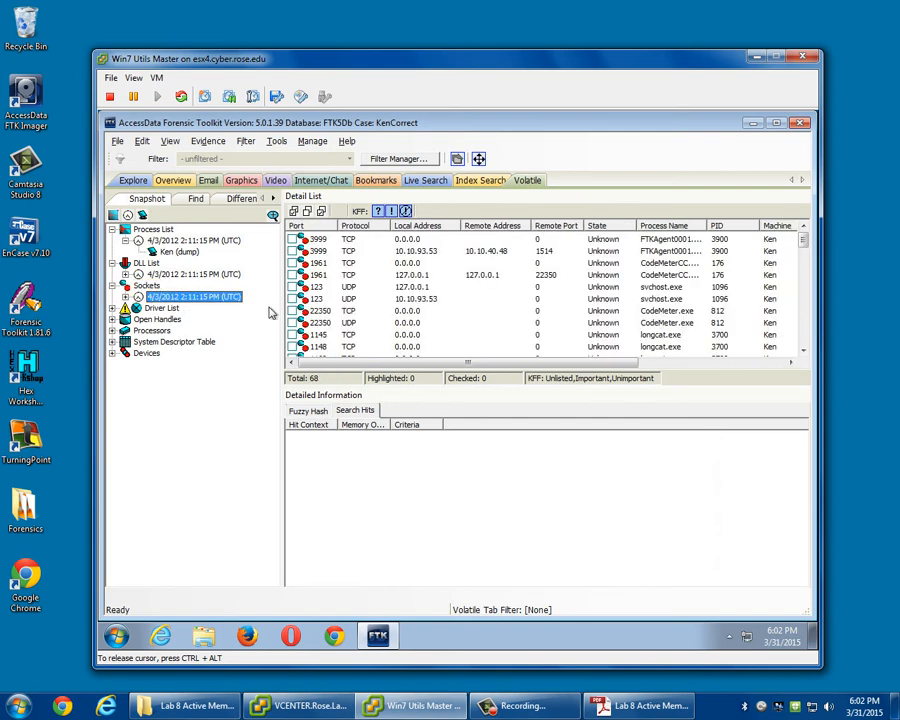
left_click(324, 252)
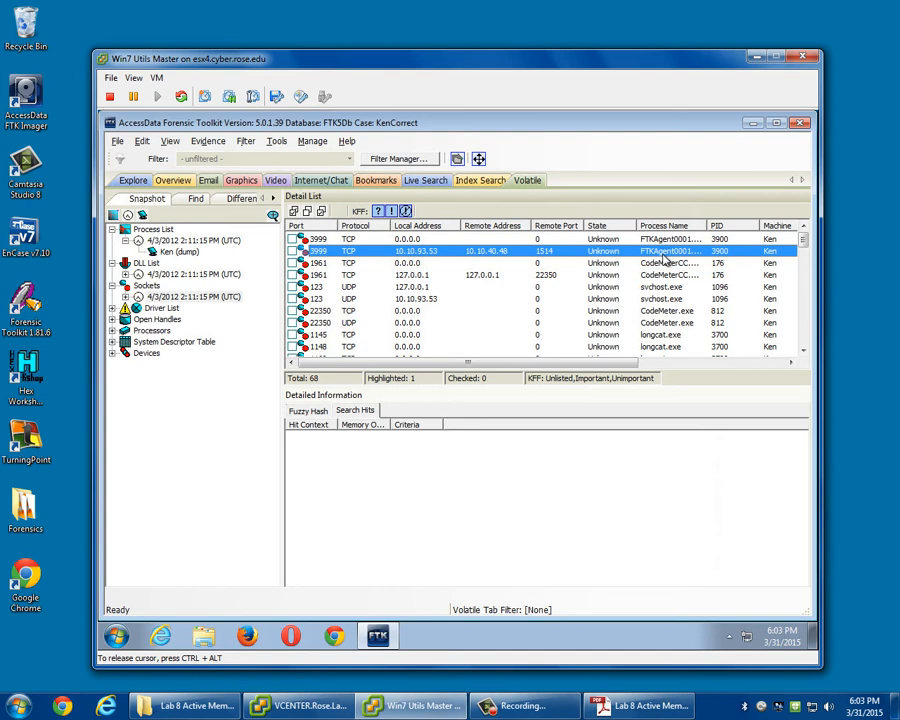
left_click(415, 299)
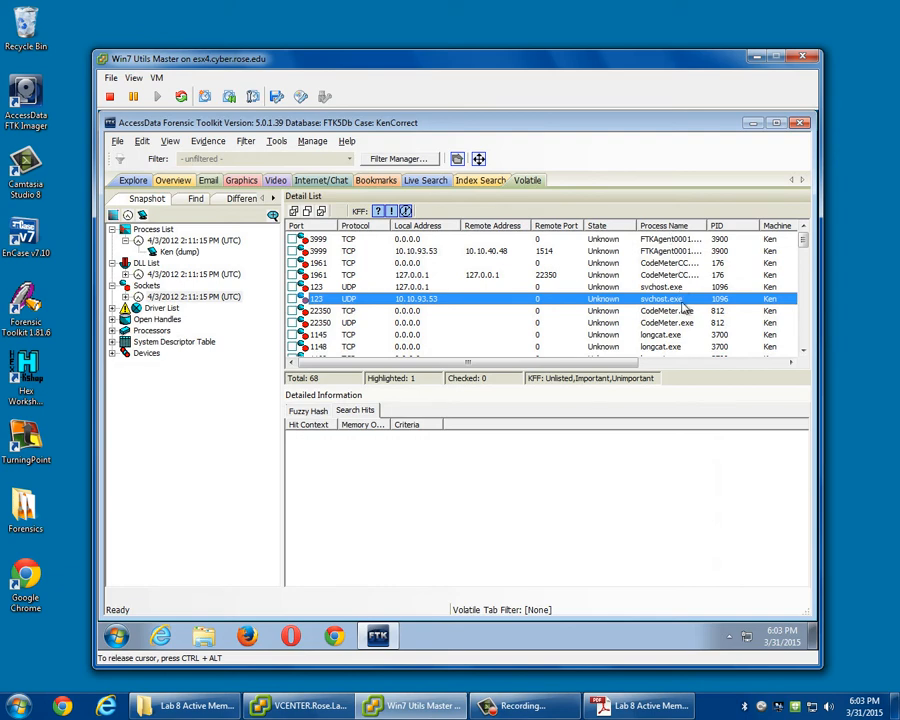
Examine the System process's sockets on ports 138 and 137 and its port 445 connection to 10.10.40.48, including the fuzzy hash details.
left_click_drag(803, 239, 812, 358)
left_click(434, 323)
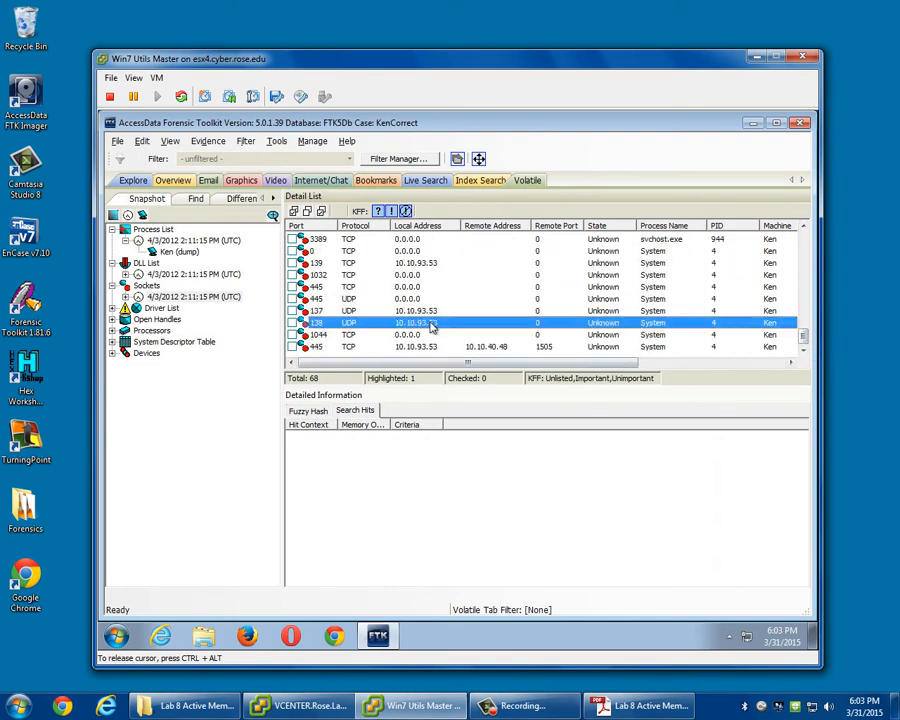
left_click(396, 309)
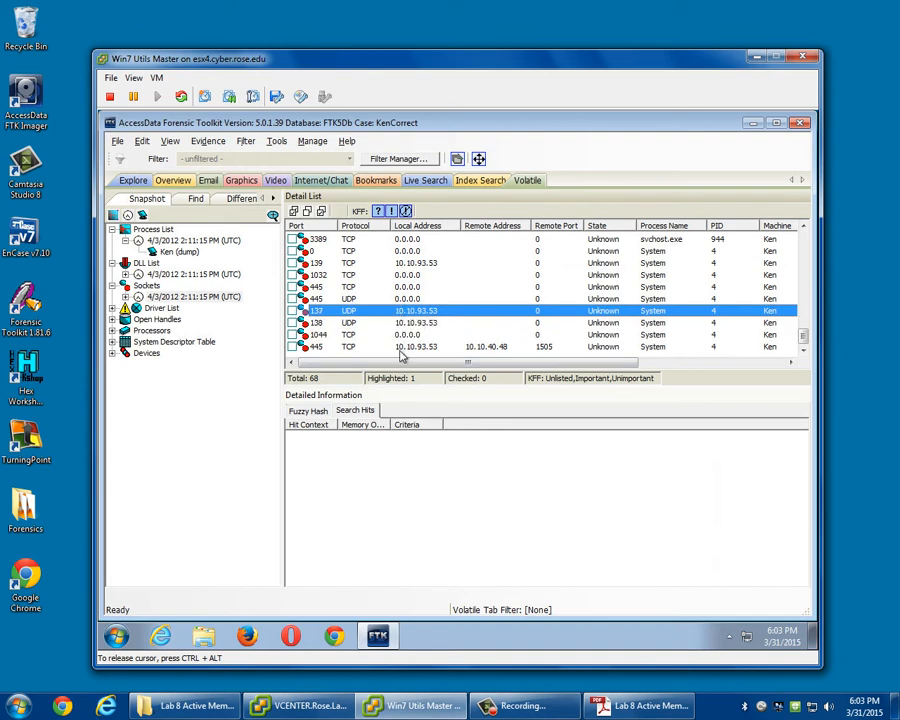
left_click(402, 349)
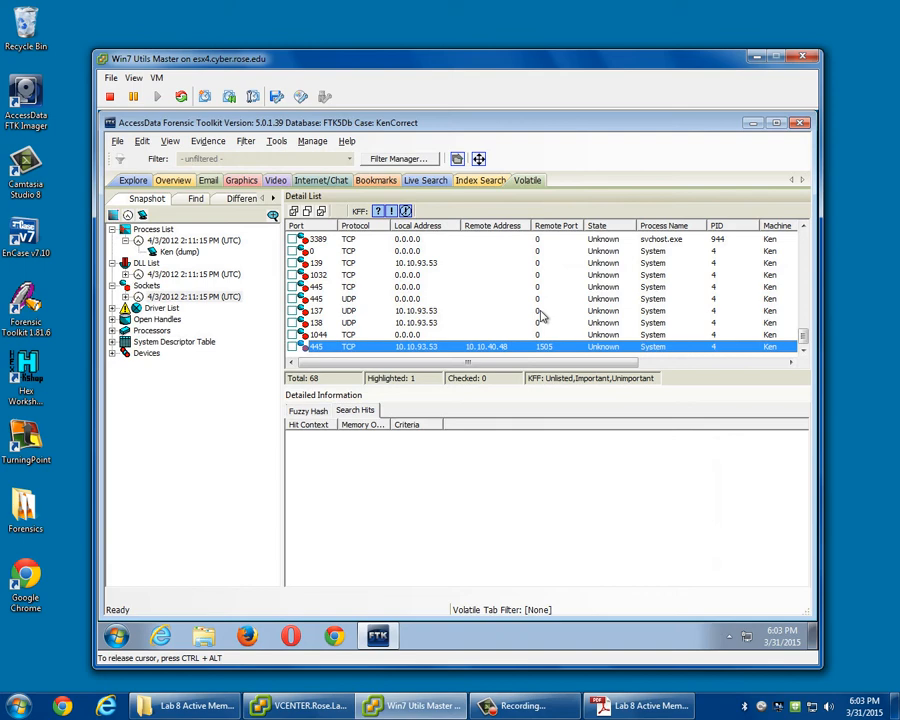
left_click(308, 411)
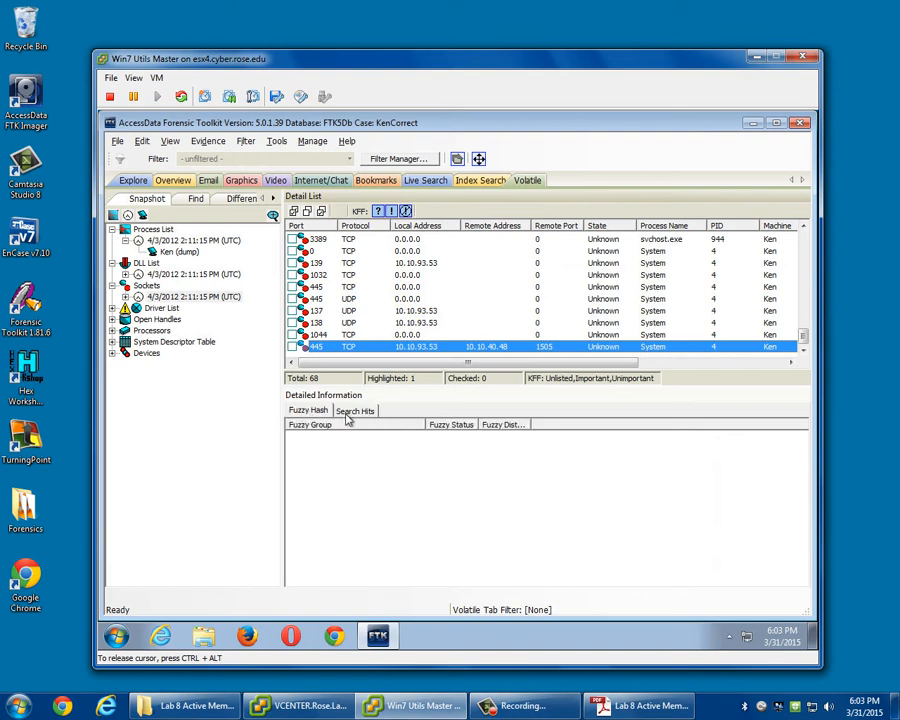
Show the 4/3/2012 driver list snapshot and widen the Path column so the full driver paths can be read.
left_click(137, 309)
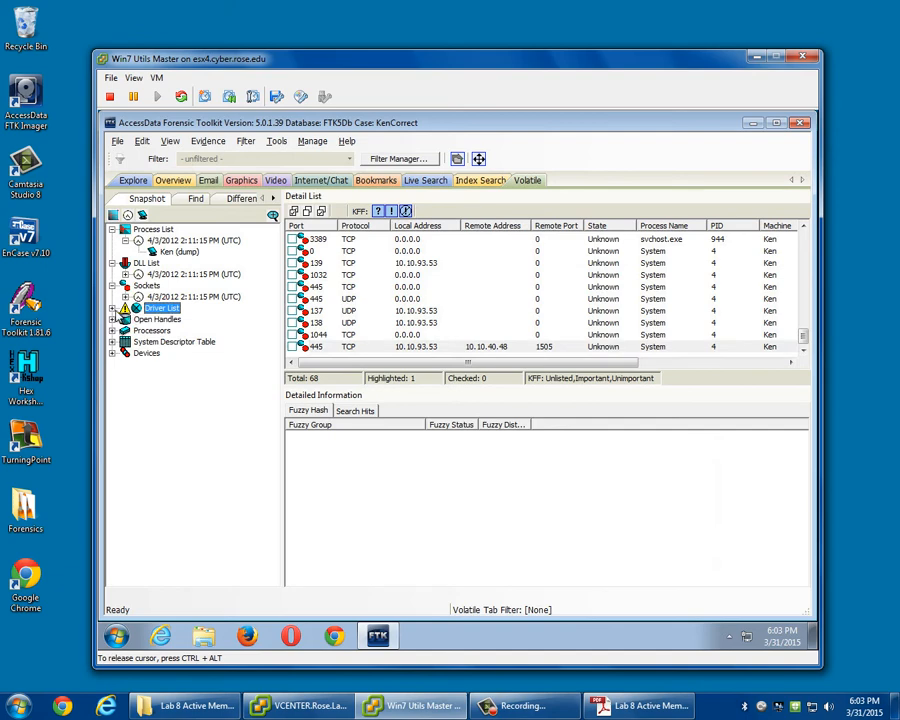
left_click(112, 308)
left_click(203, 319)
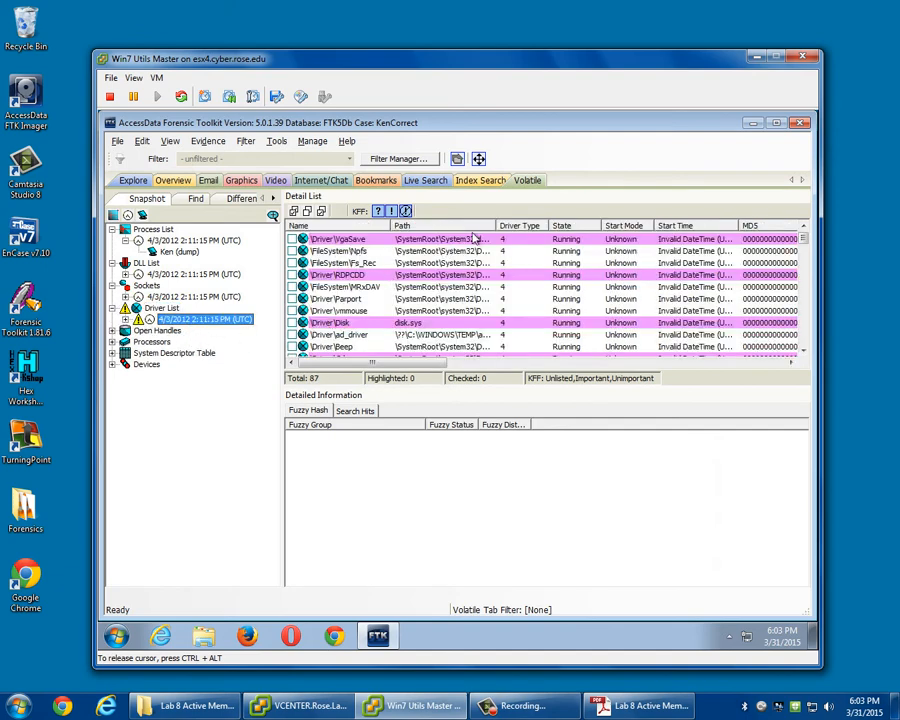
left_click_drag(496, 226, 592, 232)
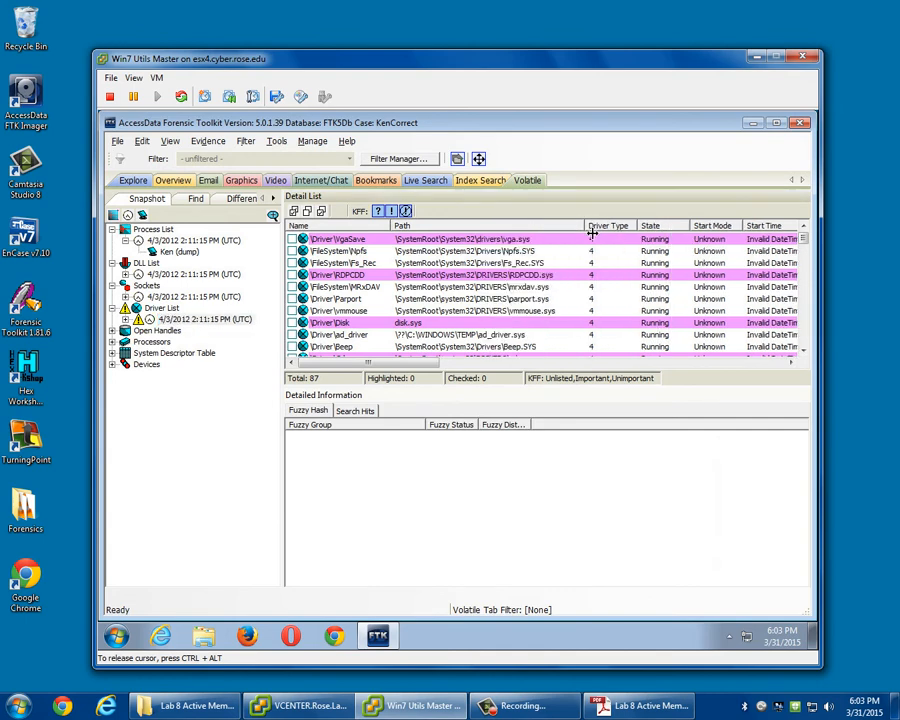
Inspect the IRP details of the Npfs and Parport drivers, and look through the remaining driver entries.
left_click(366, 252)
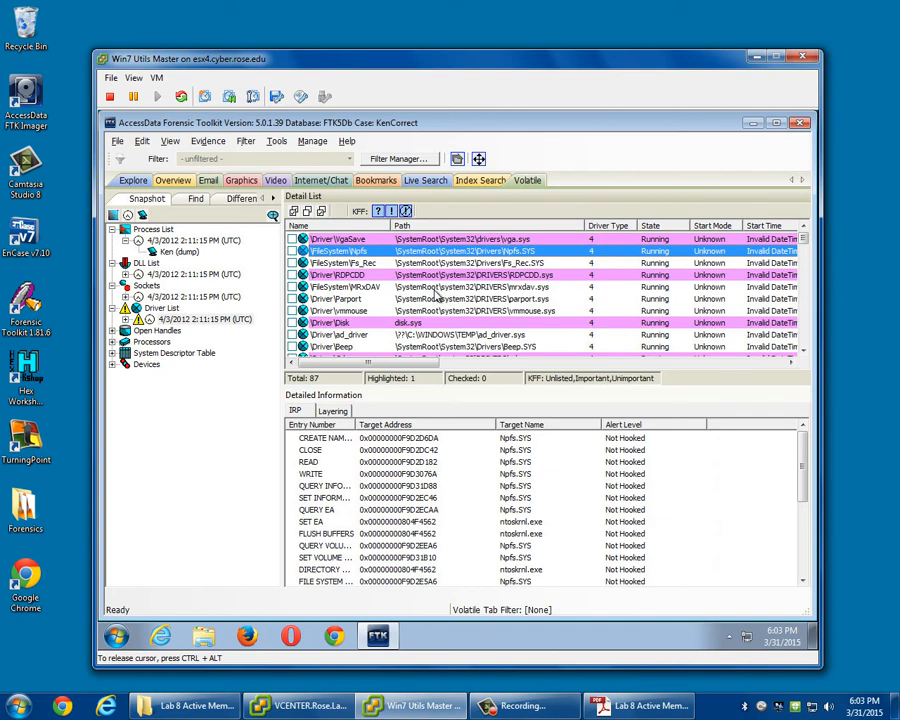
left_click(440, 298)
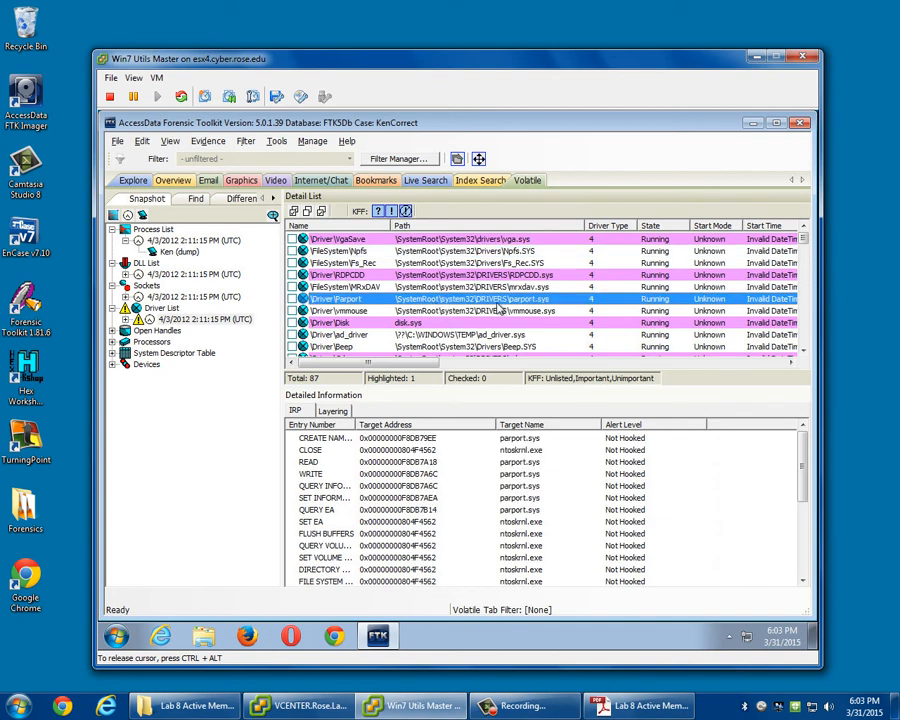
scroll(499, 310, "down", 3)
scroll(499, 293, "down", 3)
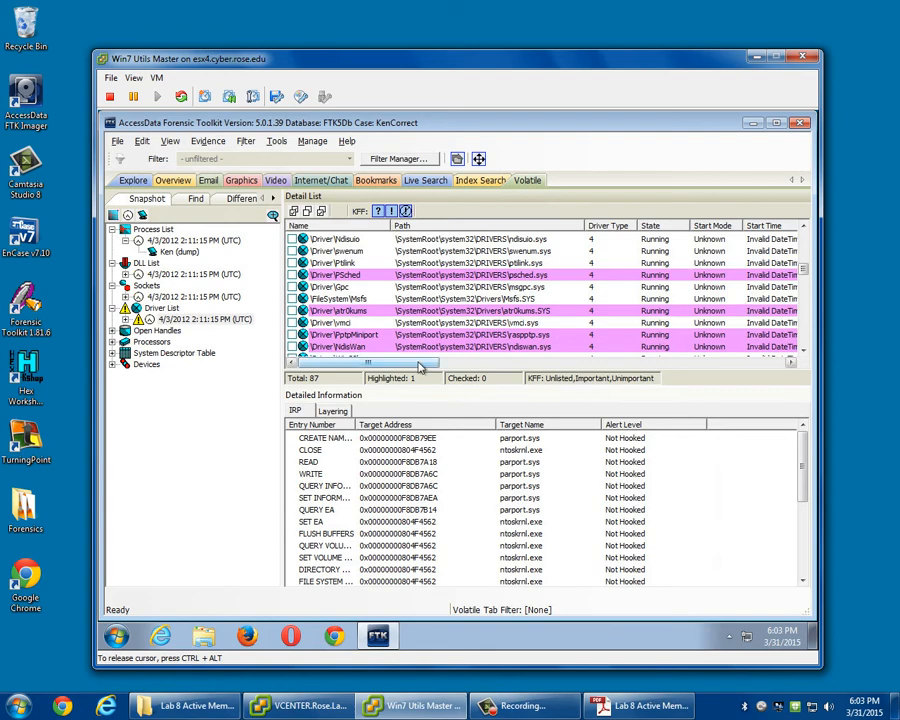
mouse_move(424, 364)
left_mouse_down()
mouse_move(671, 371)
mouse_move(440, 366)
left_mouse_up()
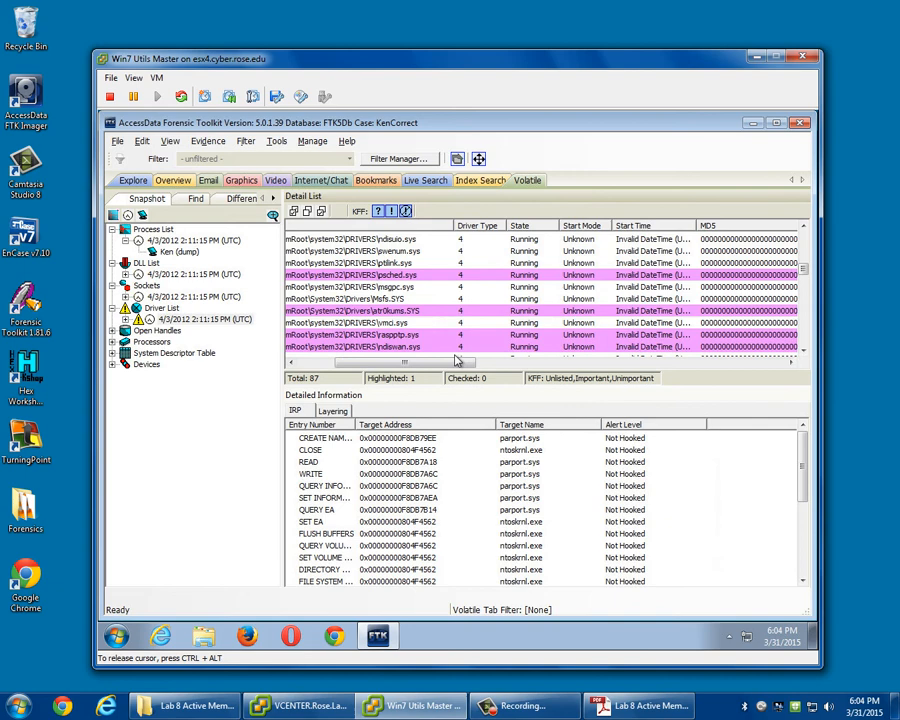
Show the 4/3/2012 open handles snapshot, select a \Device\addriver file handle, and look through the list.
double_click(175, 330)
left_click(193, 341)
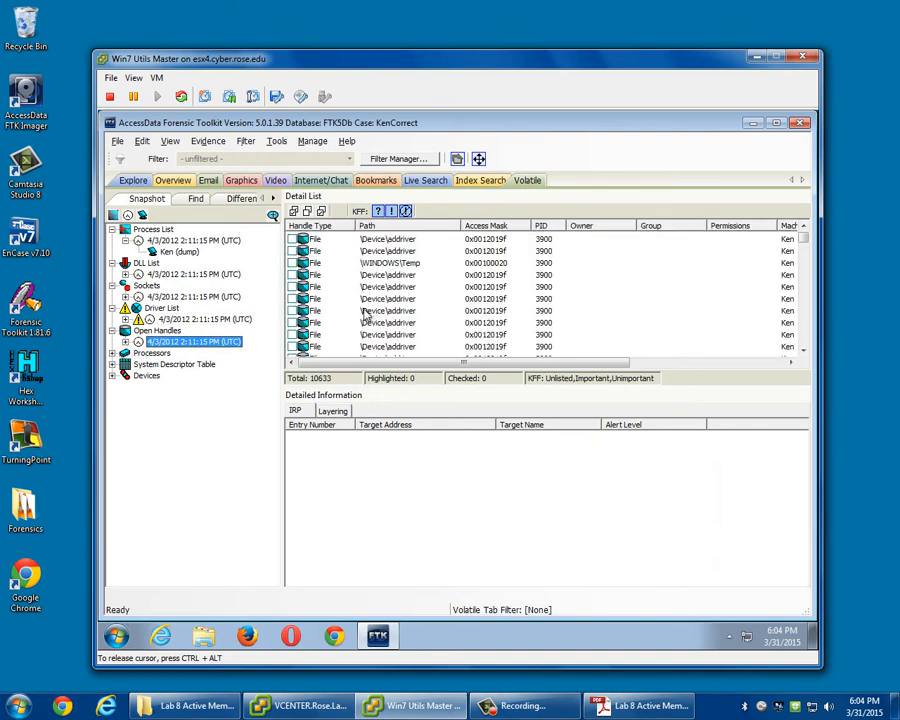
left_click(405, 289)
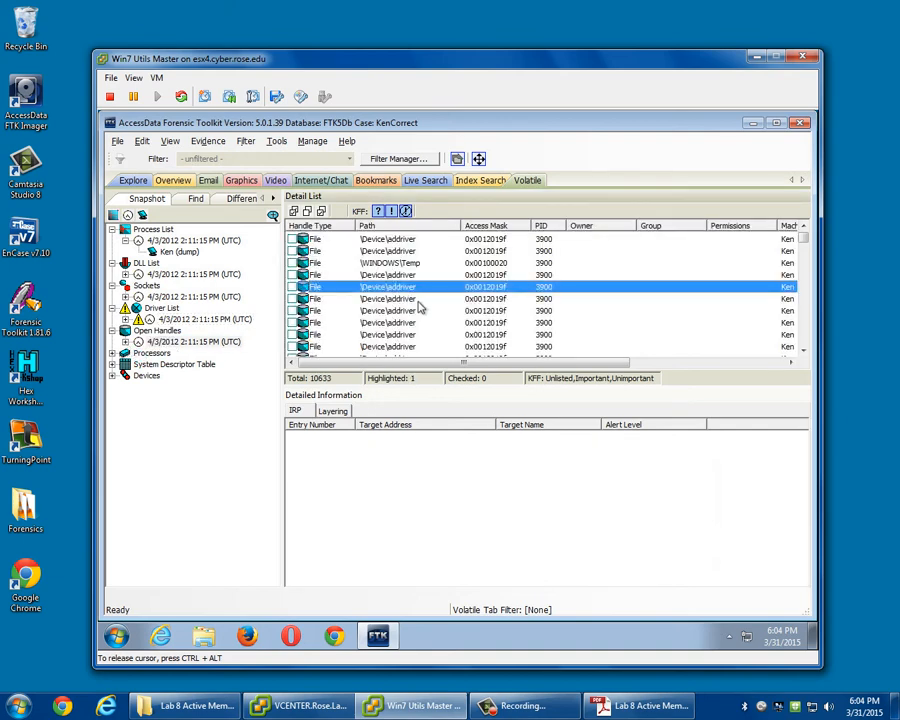
left_click_drag(805, 239, 810, 349)
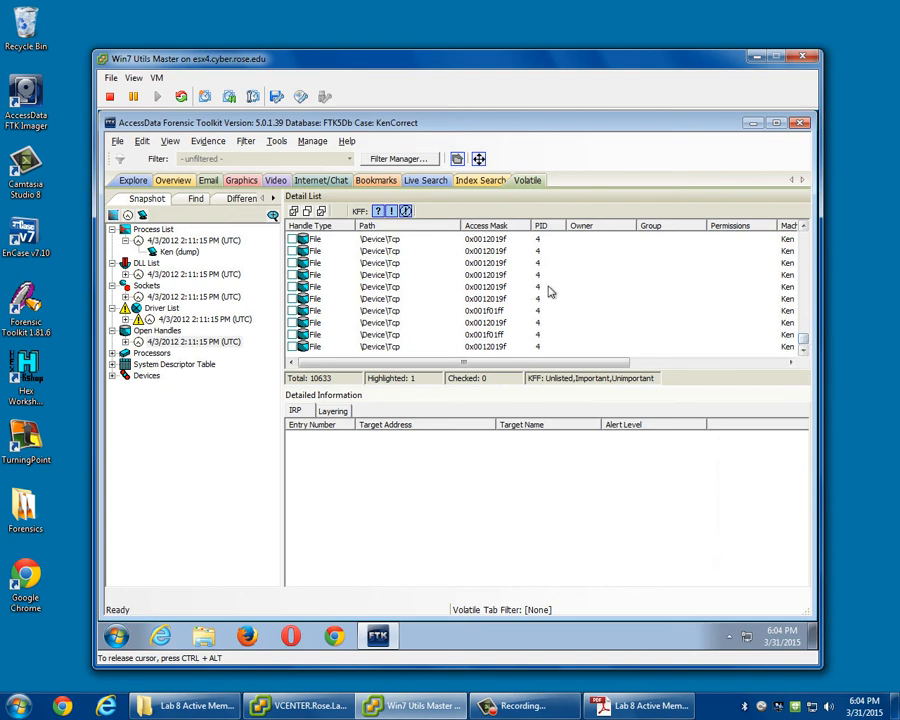
Select a \Device\Tcp file handle of PID 4 and check its layering and IRP details.
left_click(318, 299)
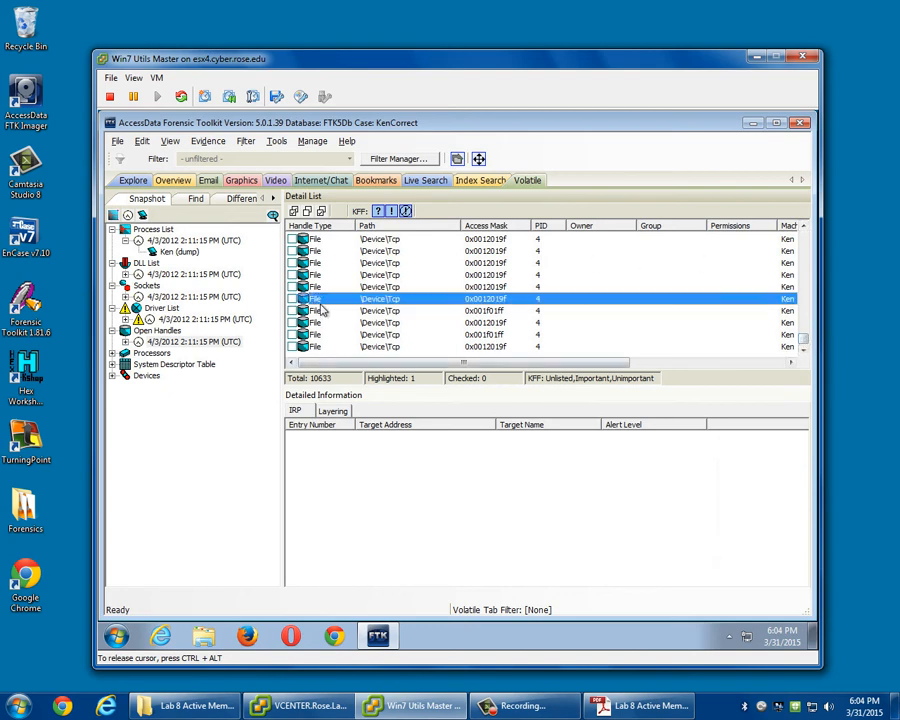
left_click(340, 412)
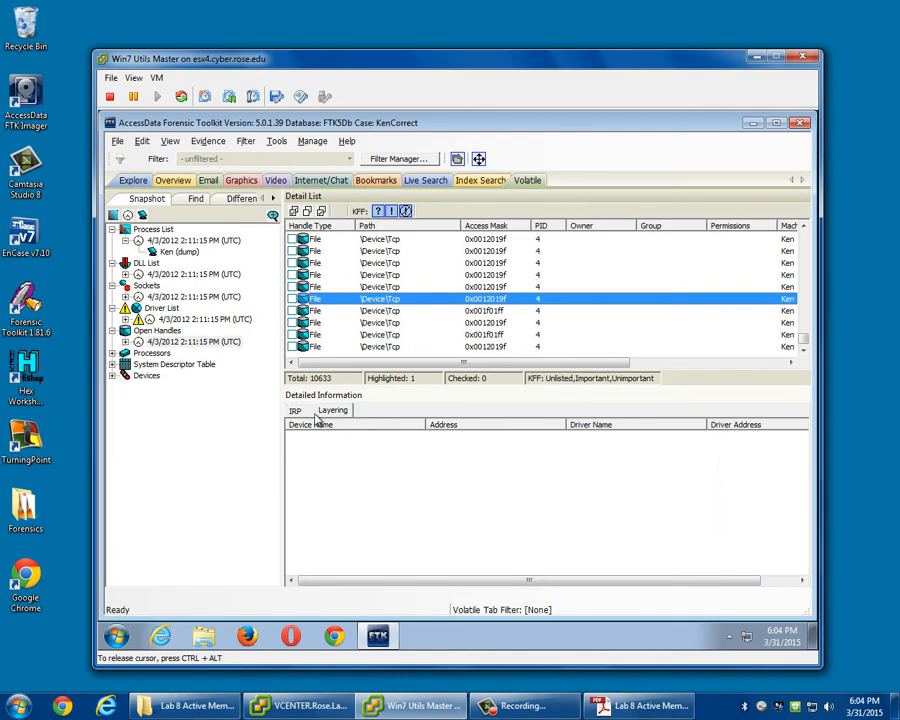
left_click(300, 410)
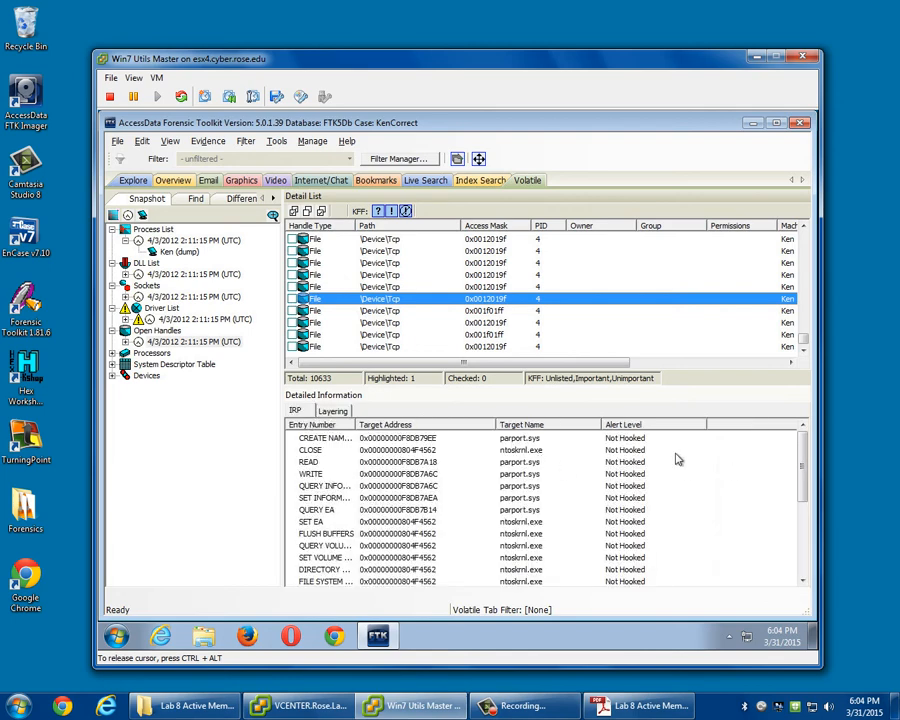
mouse_move(798, 470)
left_mouse_down()
mouse_move(806, 543)
mouse_move(804, 457)
left_mouse_up()
Show the 4/3/2012 processors snapshot and examine the interrupt descriptors of processors 0 and 1.
left_click(113, 353)
left_click(170, 366)
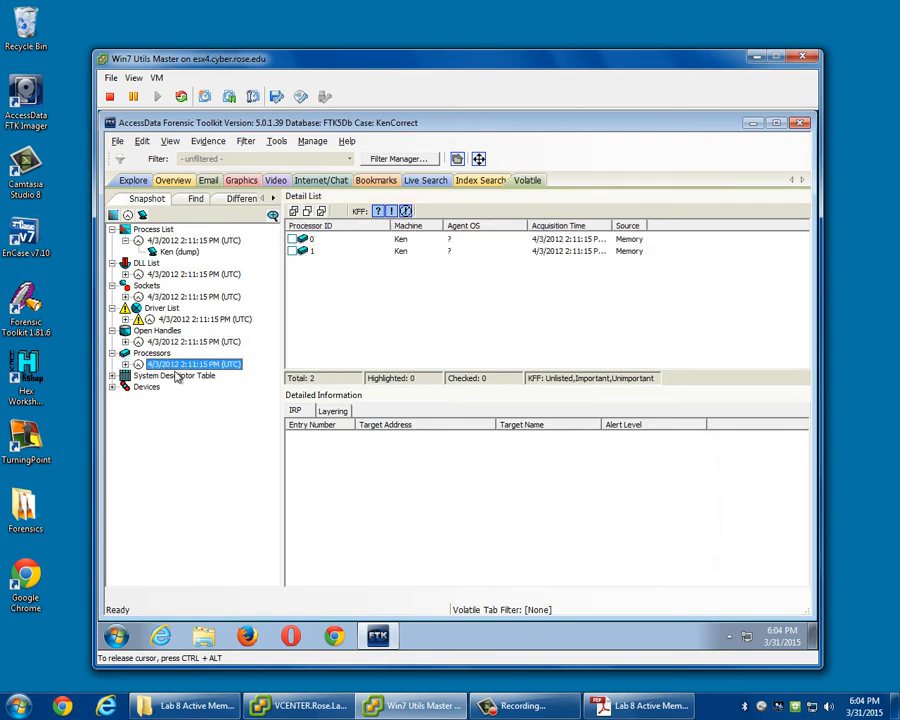
left_click(311, 242)
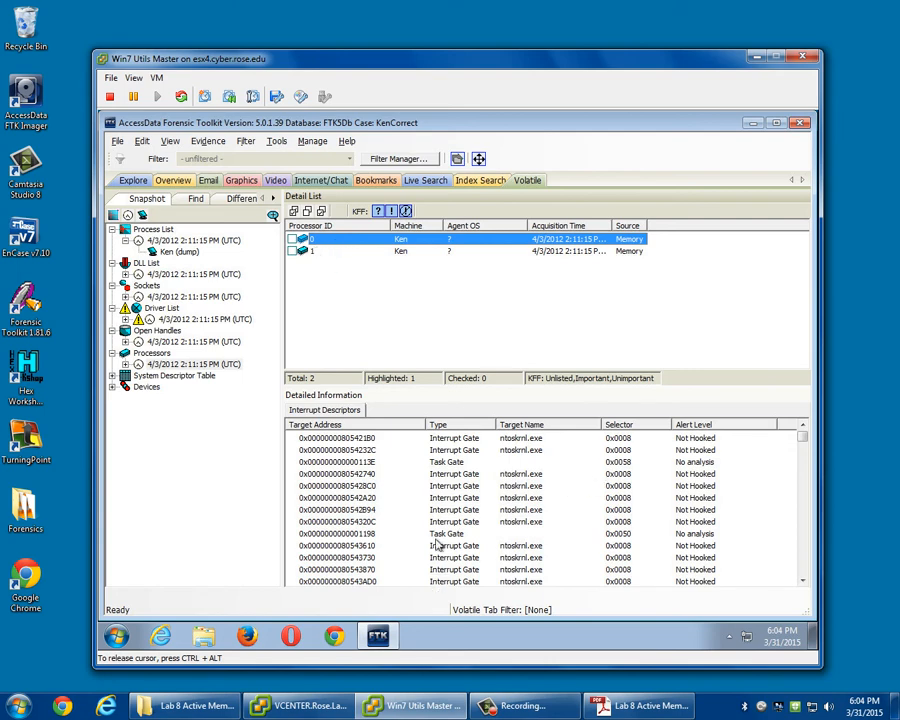
left_click(314, 252)
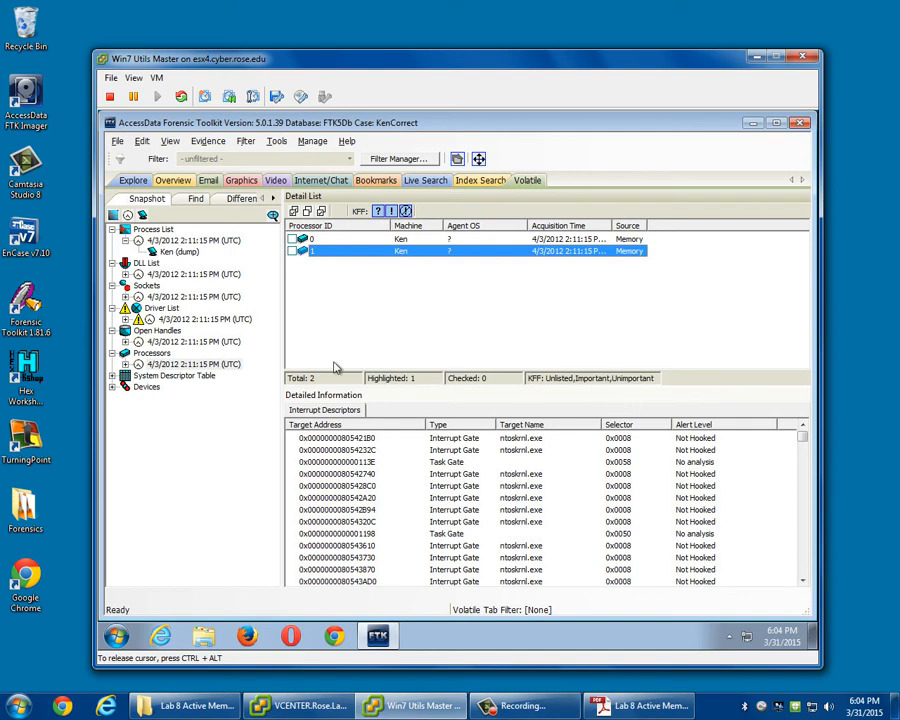
Show the 4/3/2012 system descriptor table snapshot and examine the SSDT entries of both ntoskrnl.exe tables.
left_click(113, 376)
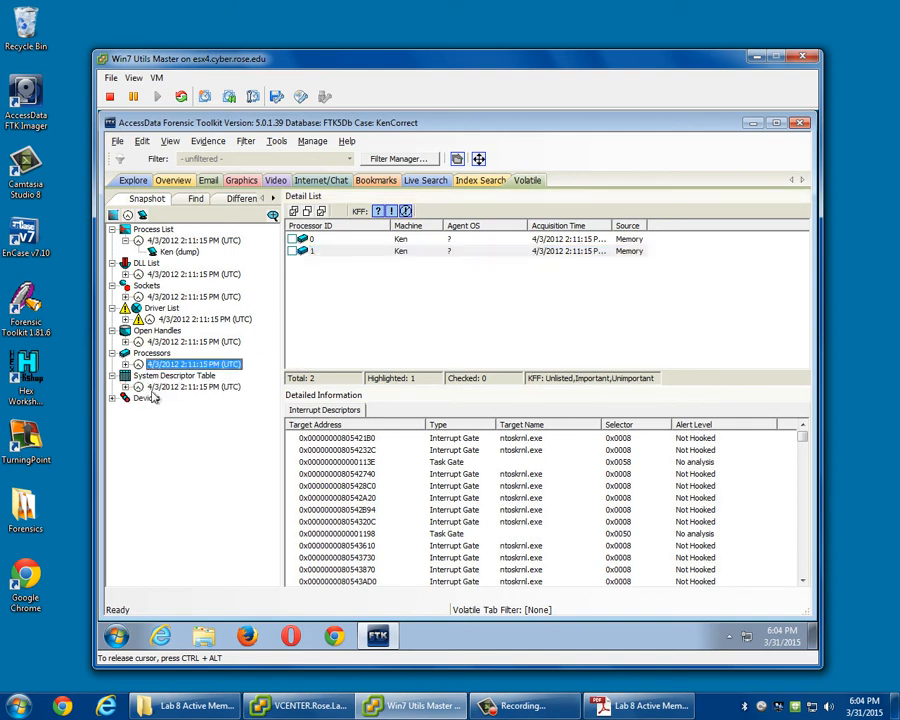
left_click(180, 387)
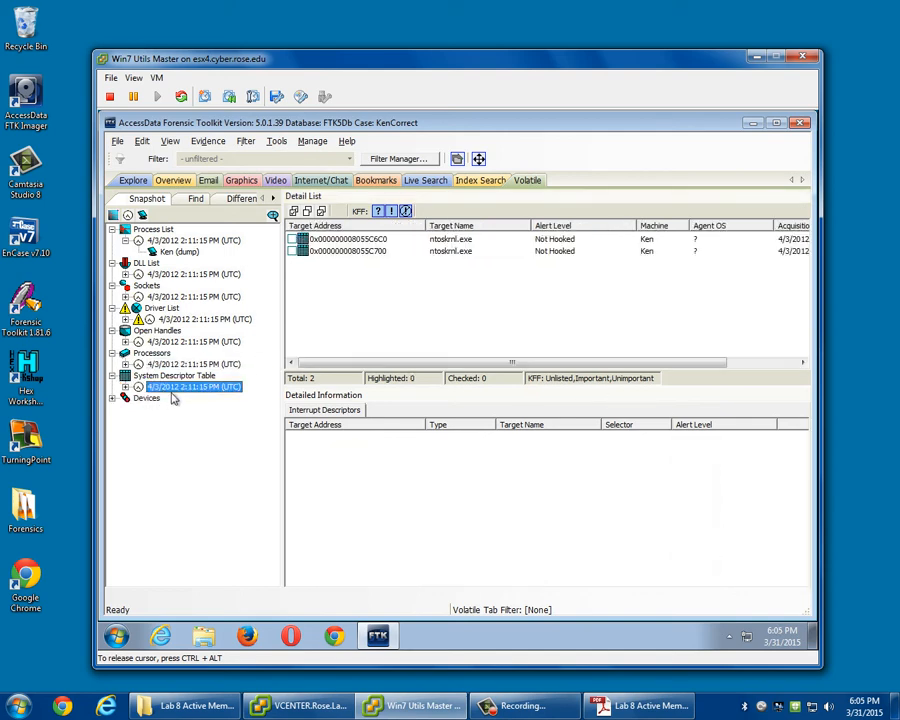
left_click(355, 240)
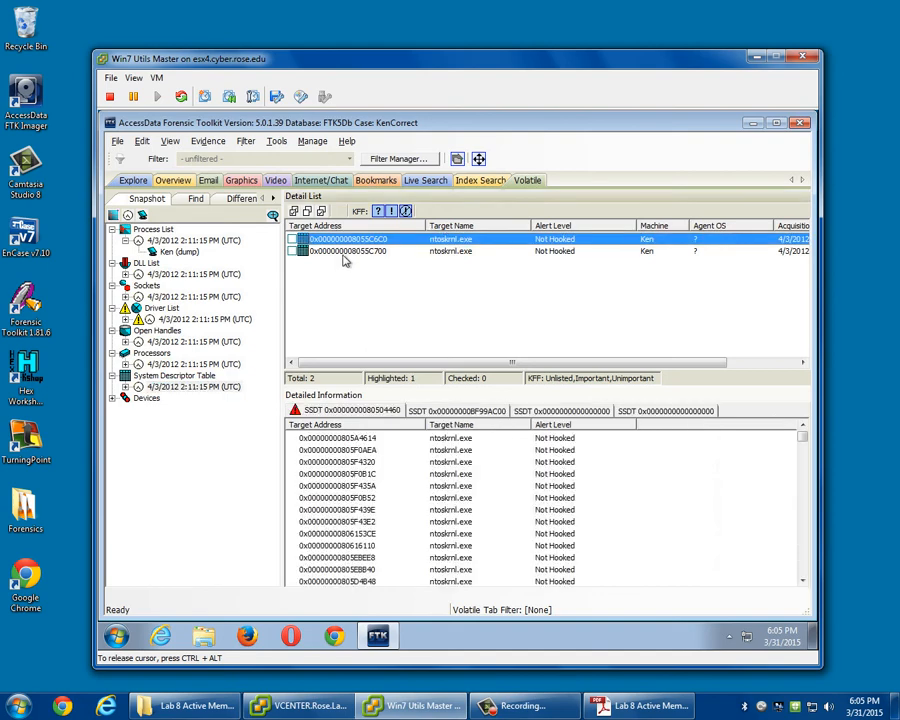
left_click(344, 252)
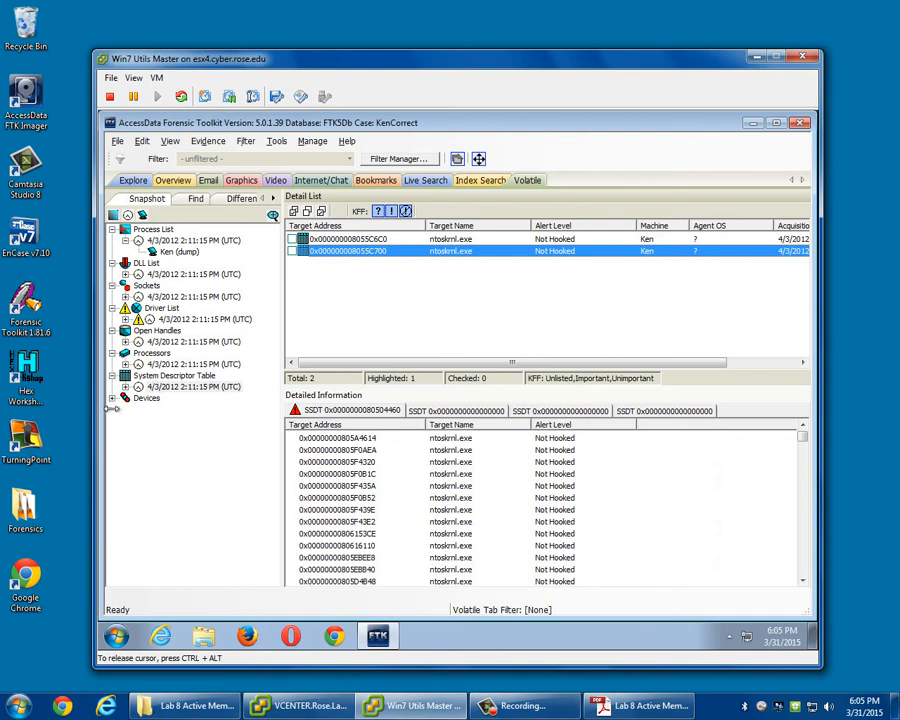
Show the 4/3/2012 devices snapshot and inspect the layering of the Parallel0, tdtcp and FloppyPDO0 devices.
left_click(160, 386)
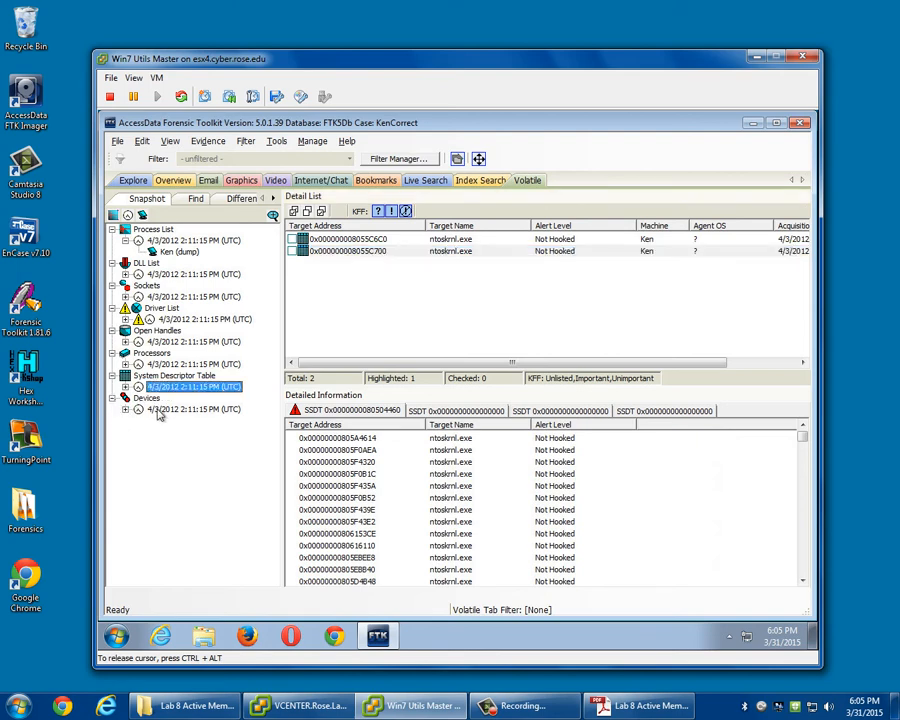
left_click(160, 410)
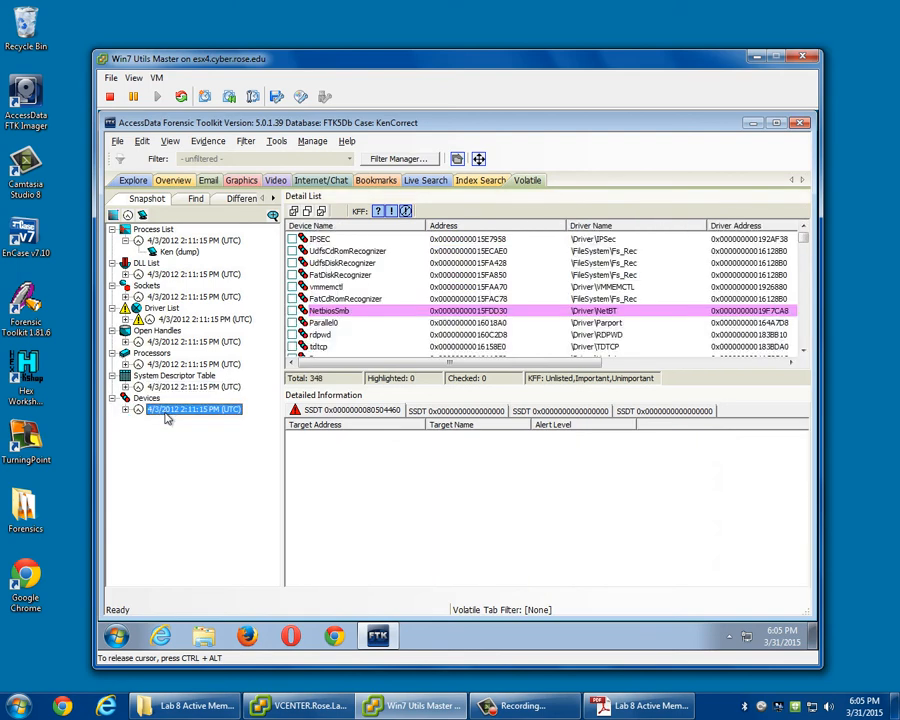
left_click(335, 323)
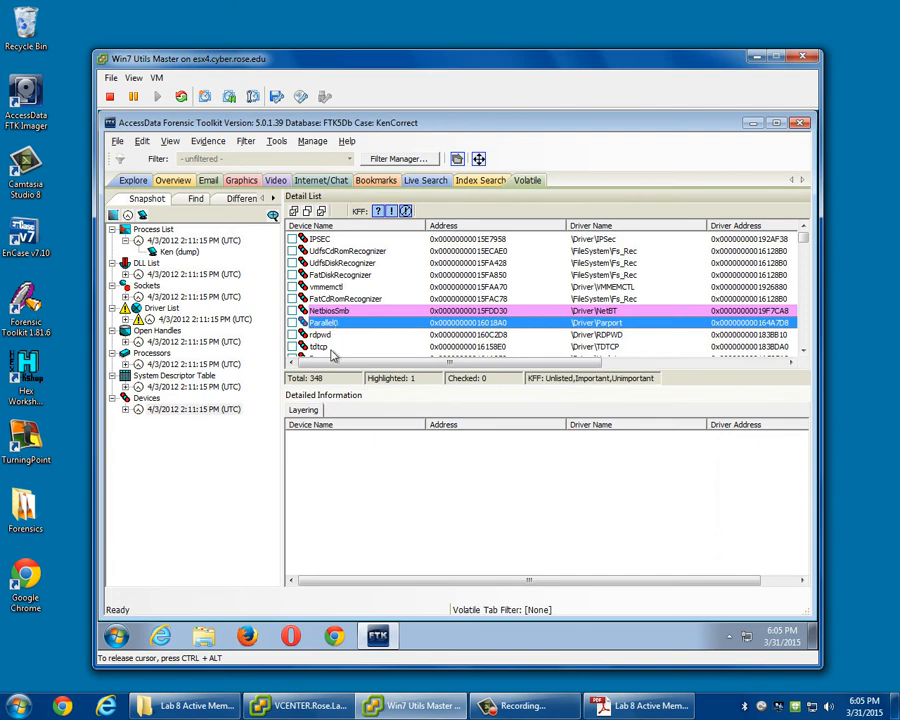
left_click(333, 349)
scroll(362, 303, "down", 5)
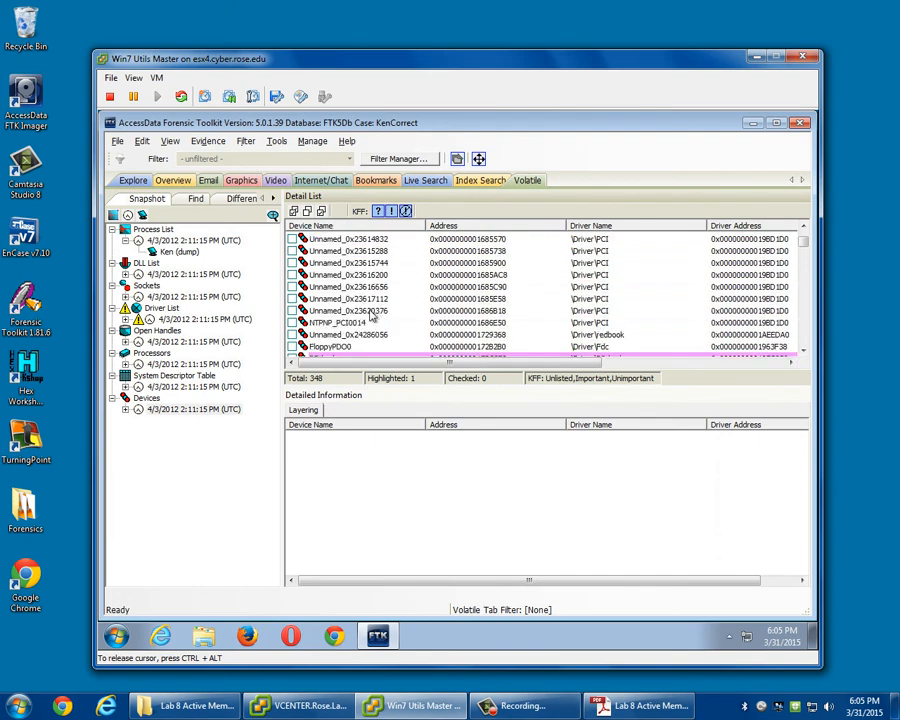
scroll(368, 332, "down", 3)
scroll(367, 333, "up", 1)
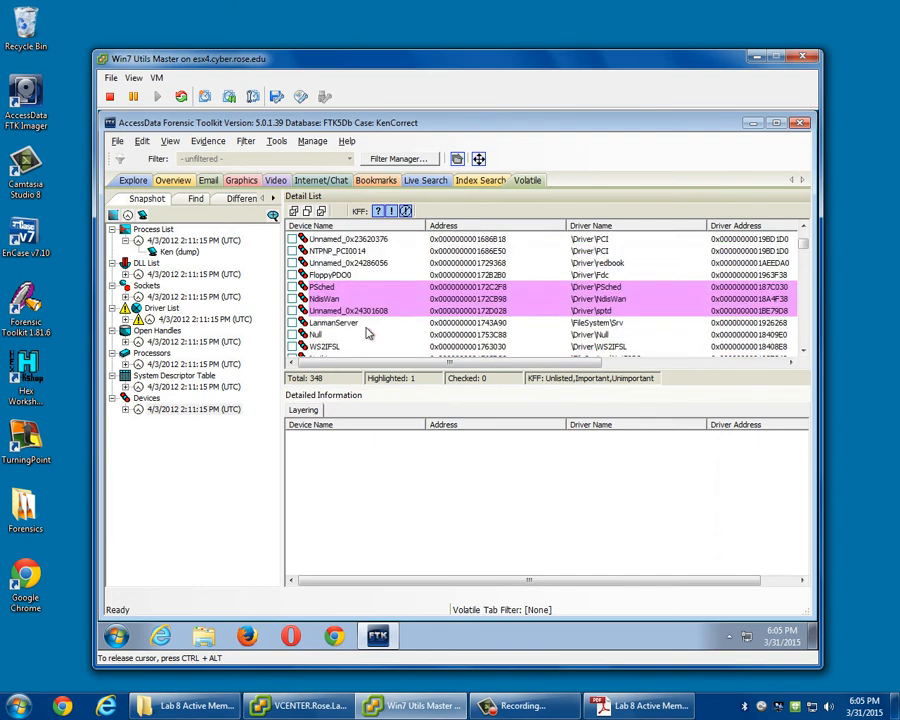
left_click(338, 275)
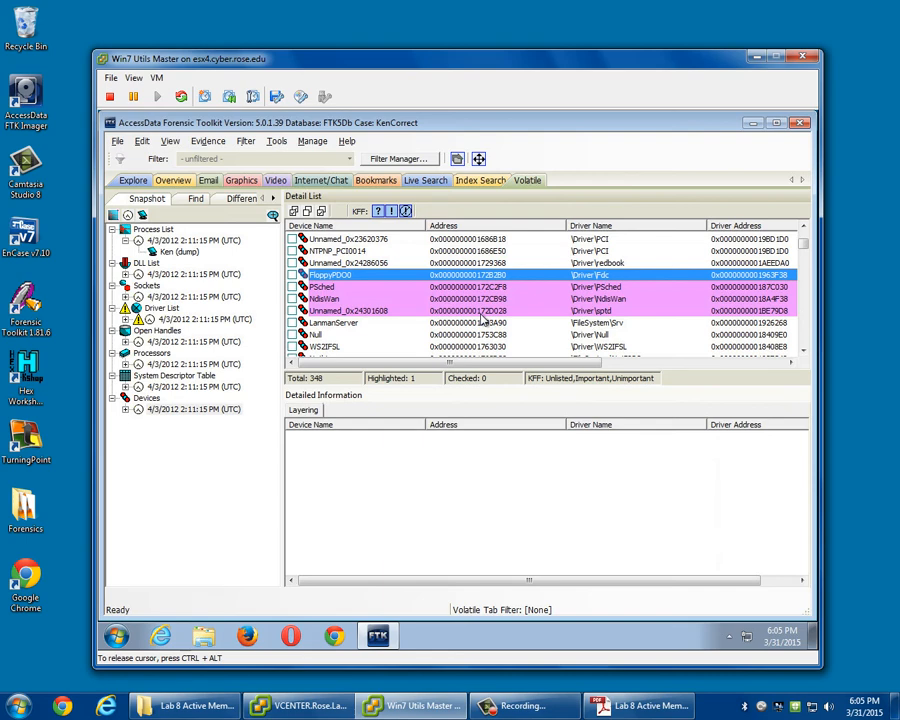
Return to the memory dump's process list and view the DLLs loaded by Explorer.EXE.
left_click(180, 251)
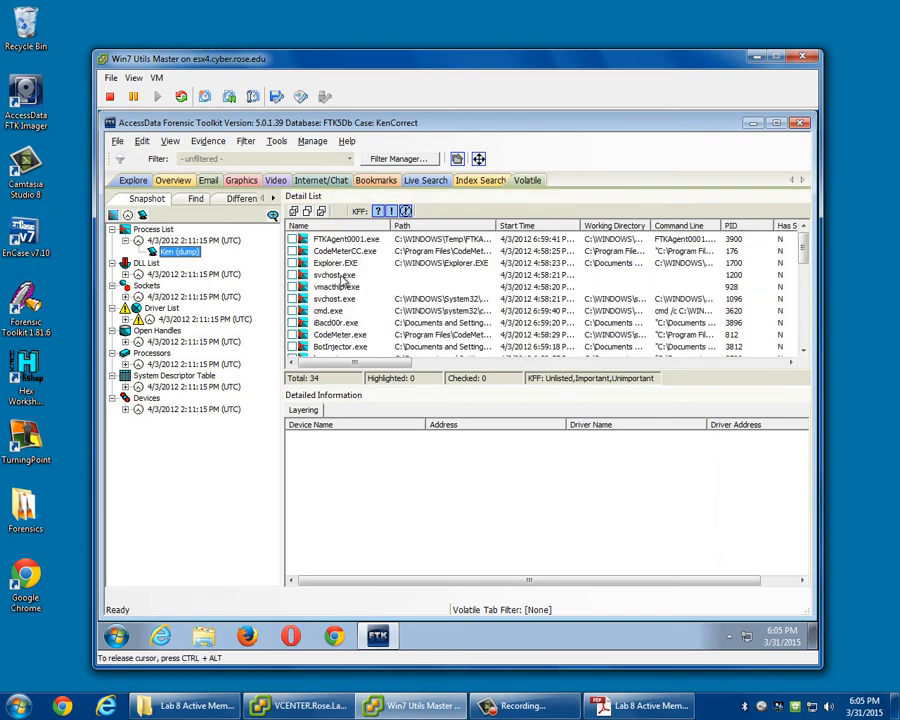
left_click(337, 262)
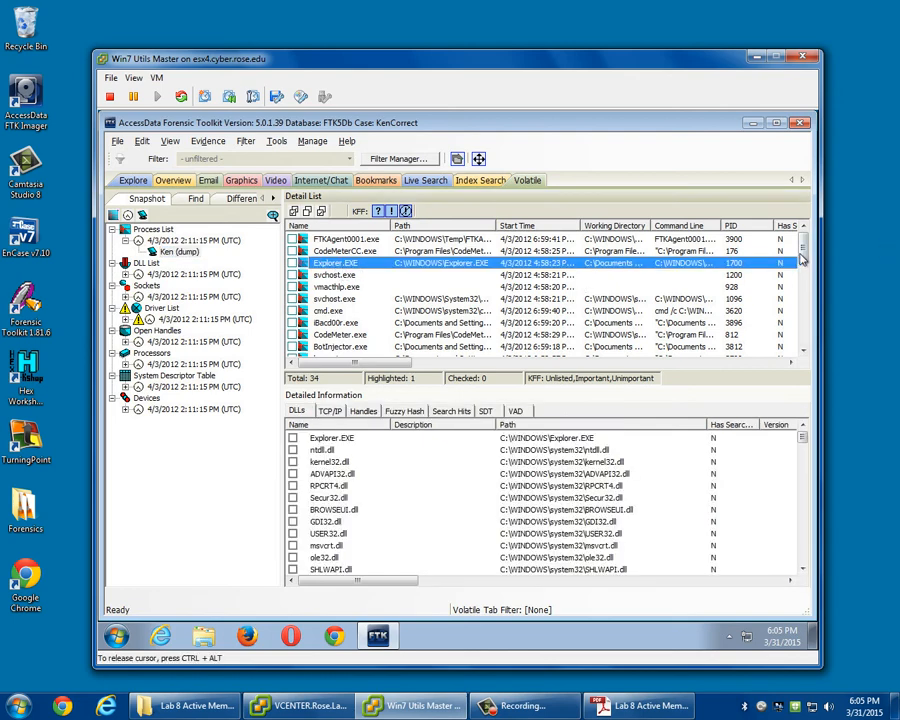
Try to dump the svchost.exe process with PID 944 to a file in C:\New folder, without its DLLs.
left_click_drag(803, 252, 820, 362)
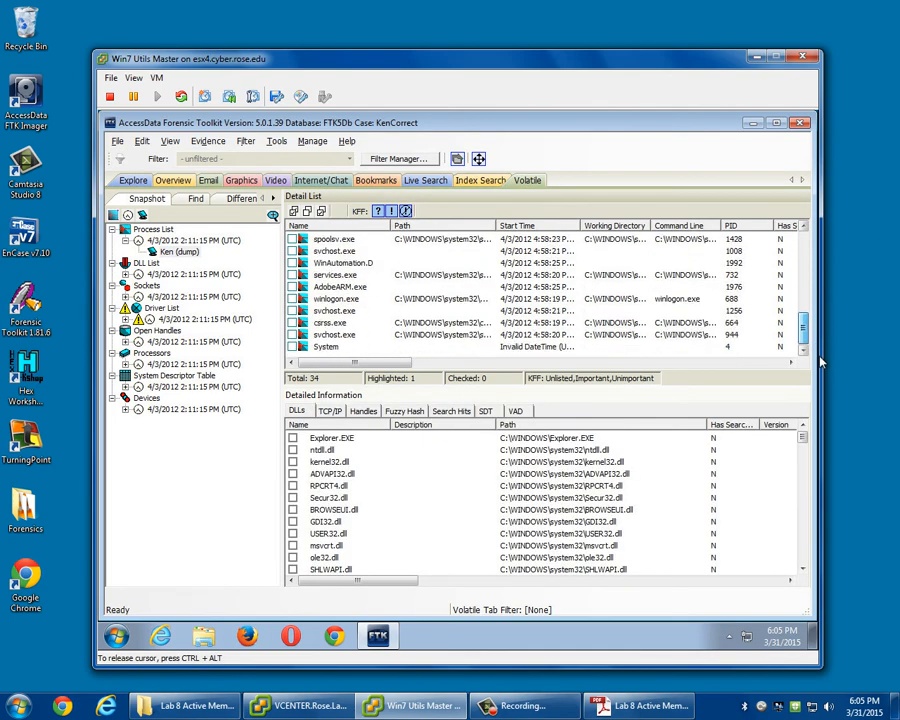
left_click(328, 336)
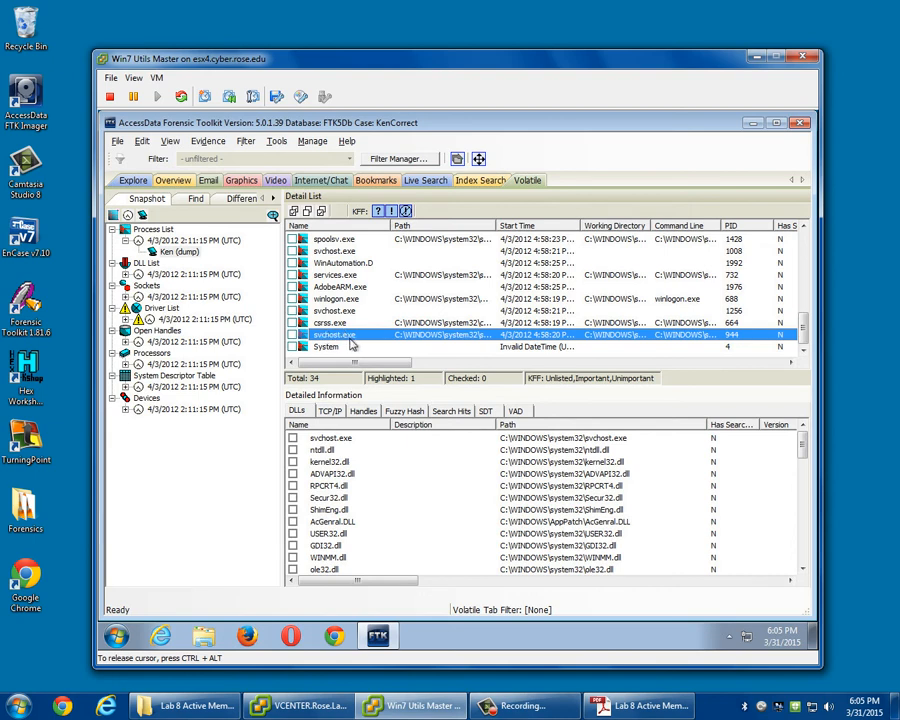
right_click(348, 337)
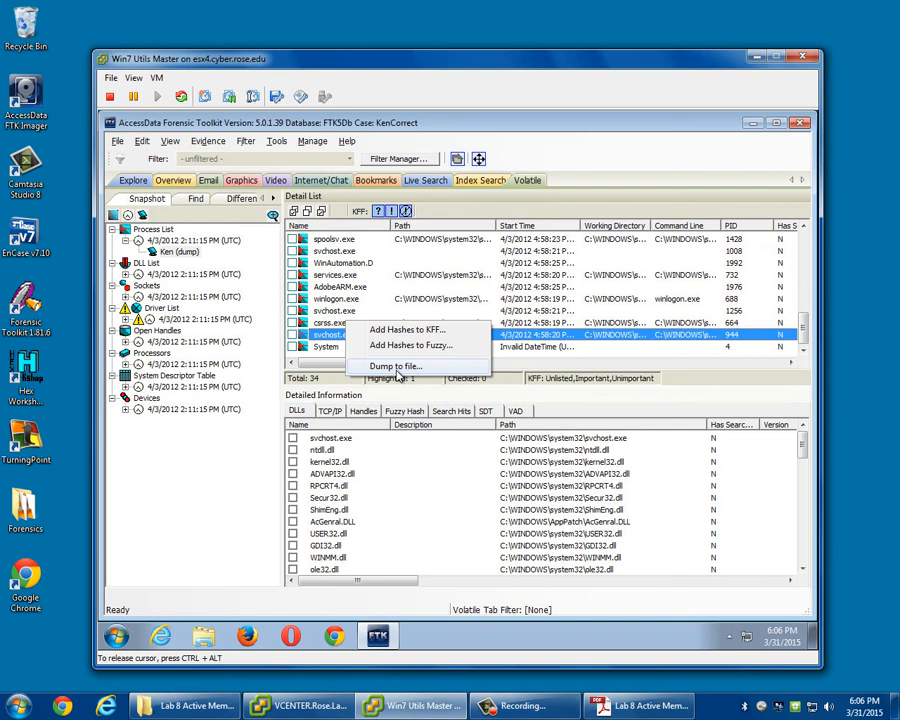
left_click(398, 367)
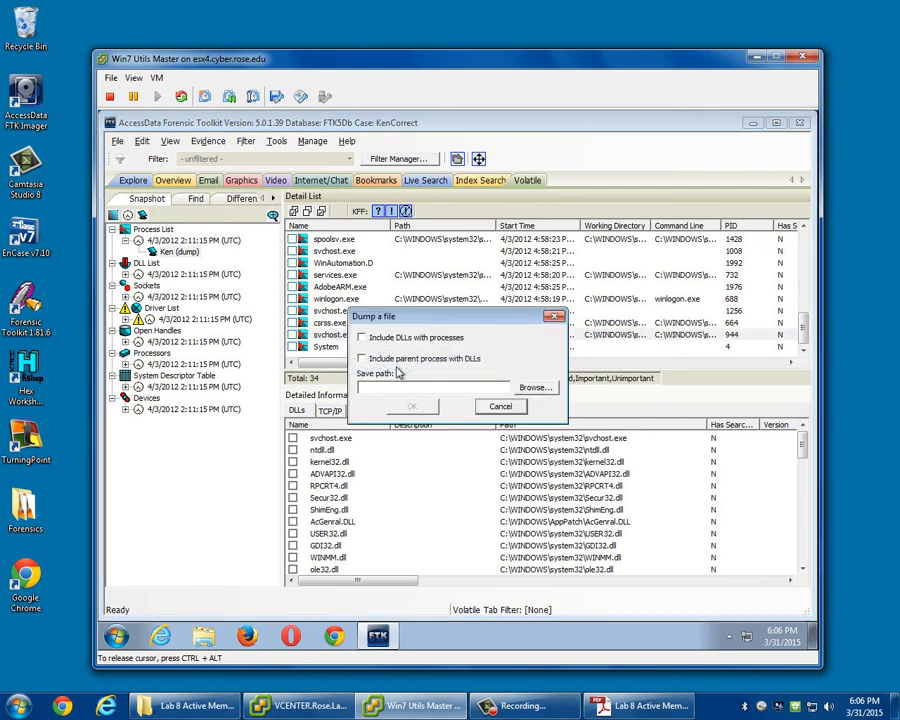
left_click(536, 389)
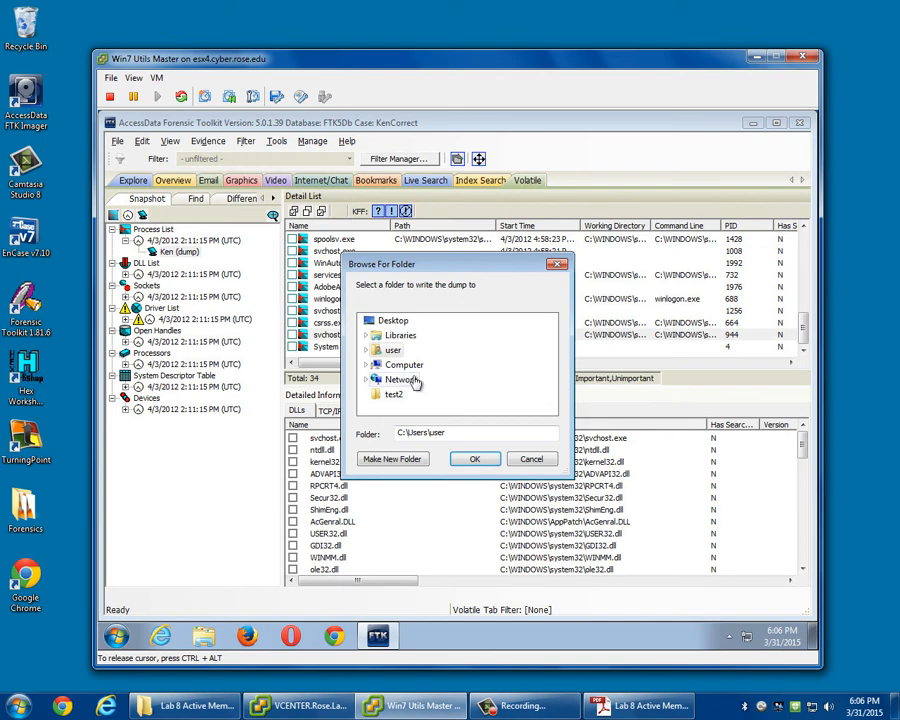
left_click(367, 365)
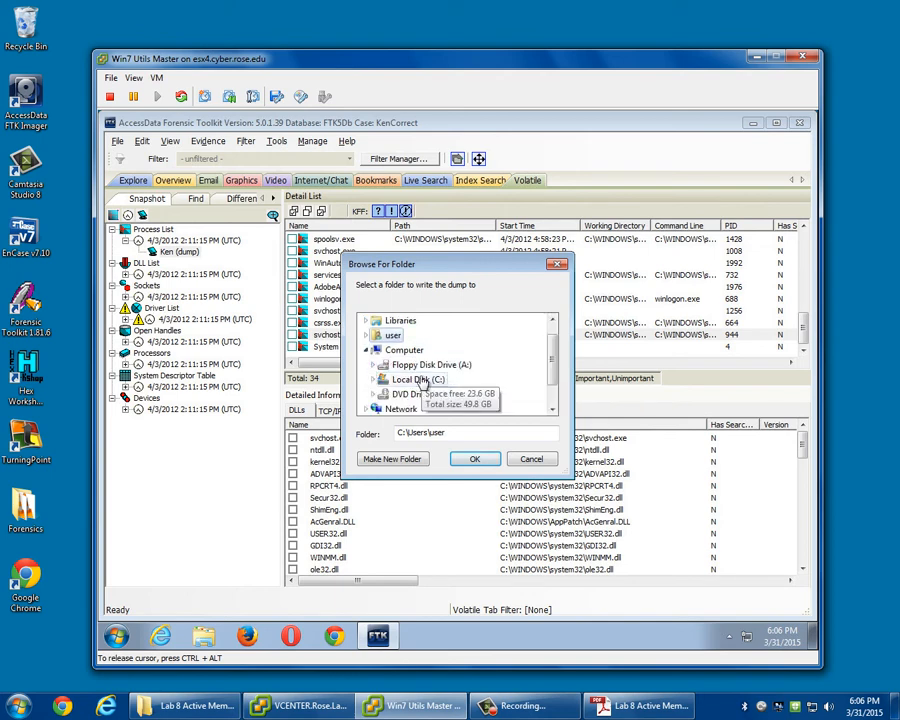
left_click(374, 381)
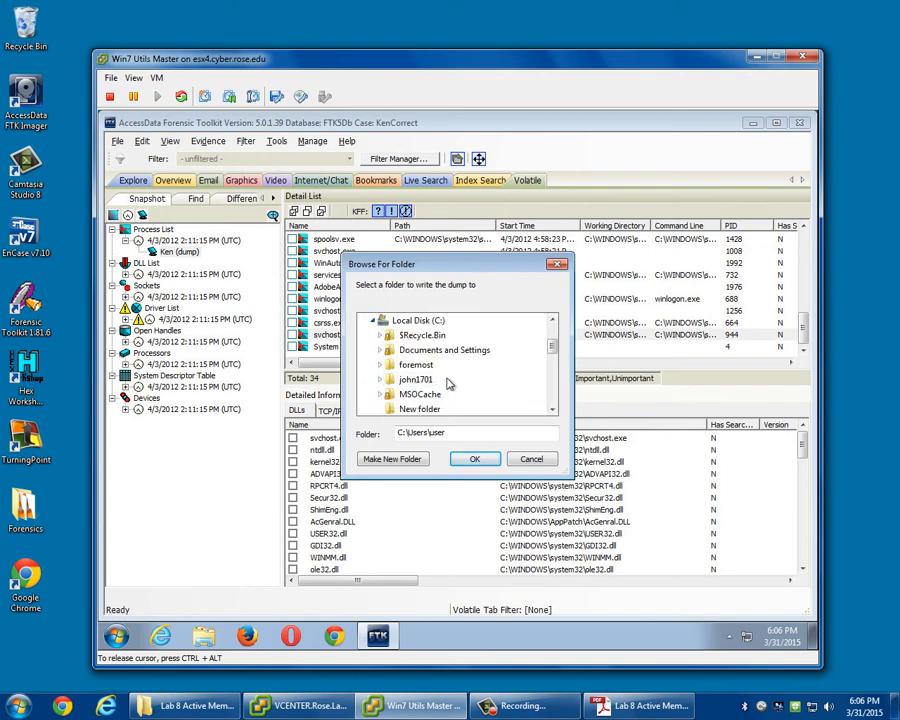
scroll(446, 386, "down", 1)
left_click(425, 367)
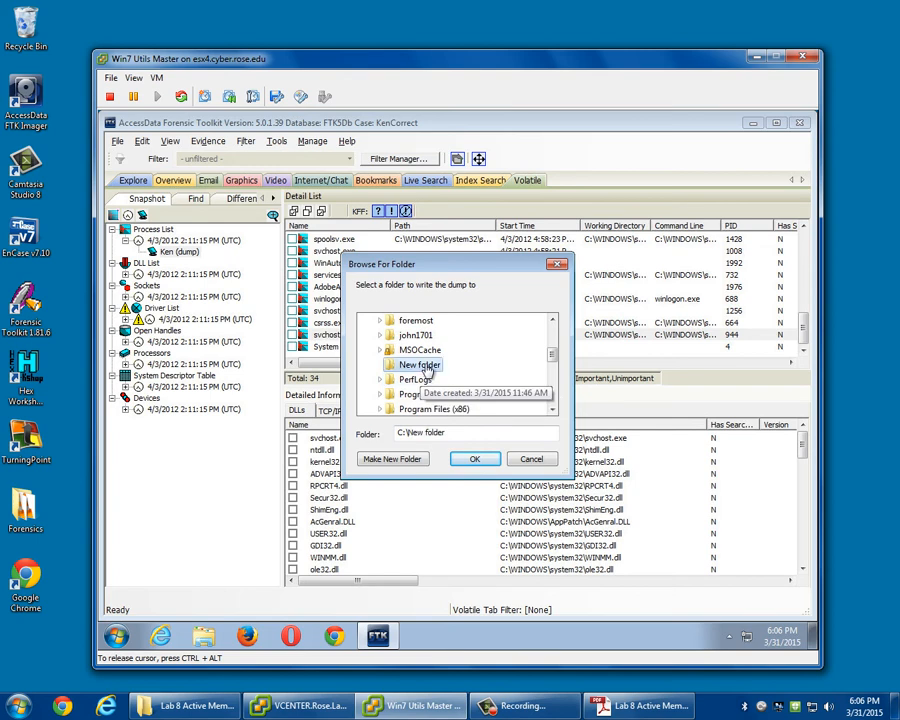
left_click(475, 459)
left_click(421, 409)
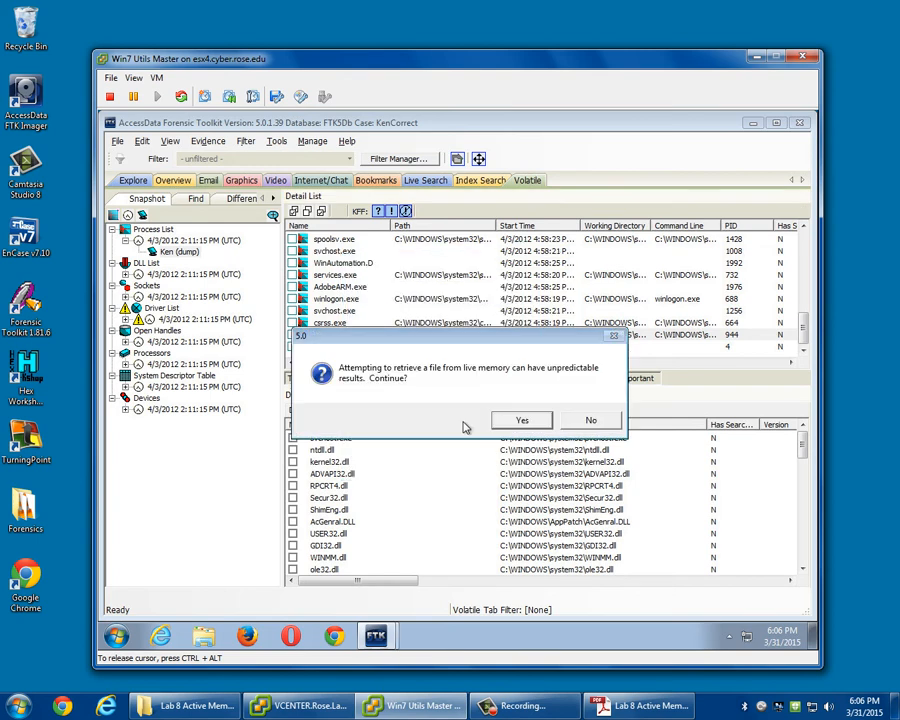
left_click(518, 418)
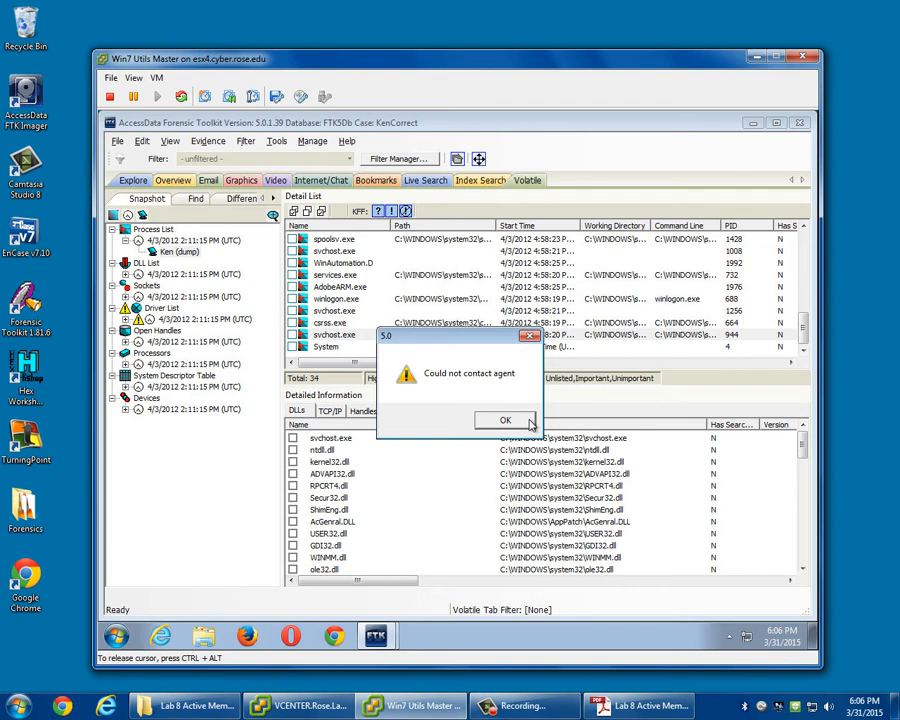
left_click(528, 423)
left_click(518, 419)
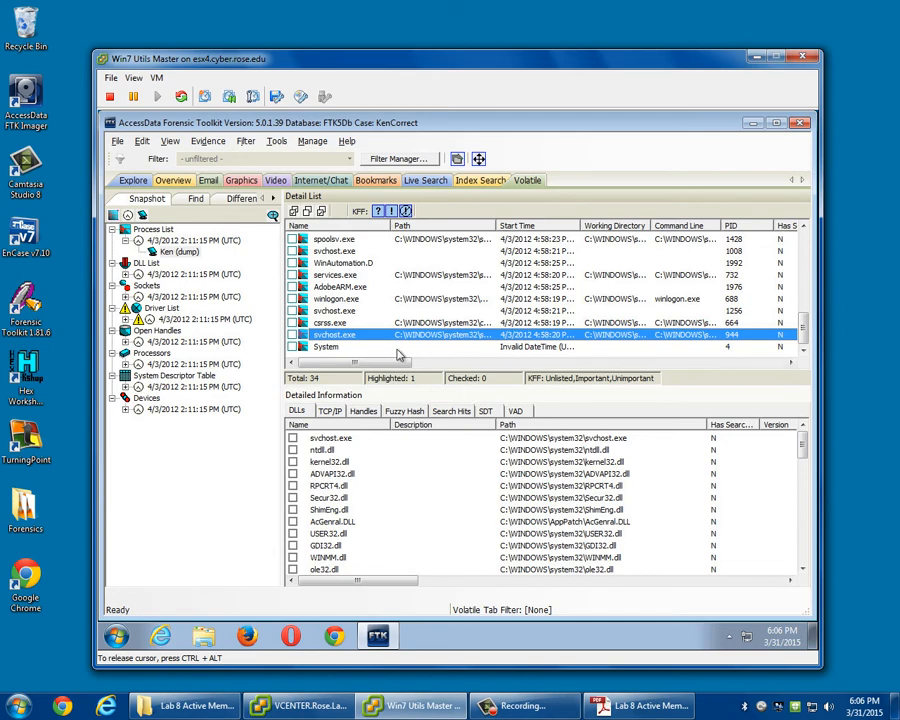
Show the 4/3/2012 driver list snapshot, and switch to Adobe Reader to read the Lab 8 handout's purpose, scenario and assignment instructions.
left_click(195, 319)
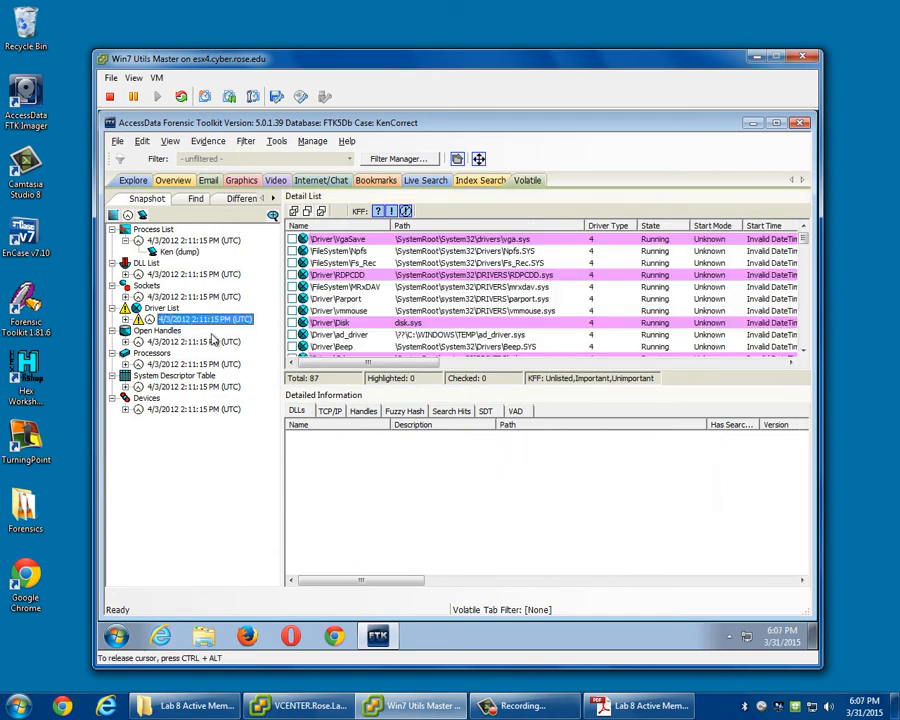
left_click(645, 706)
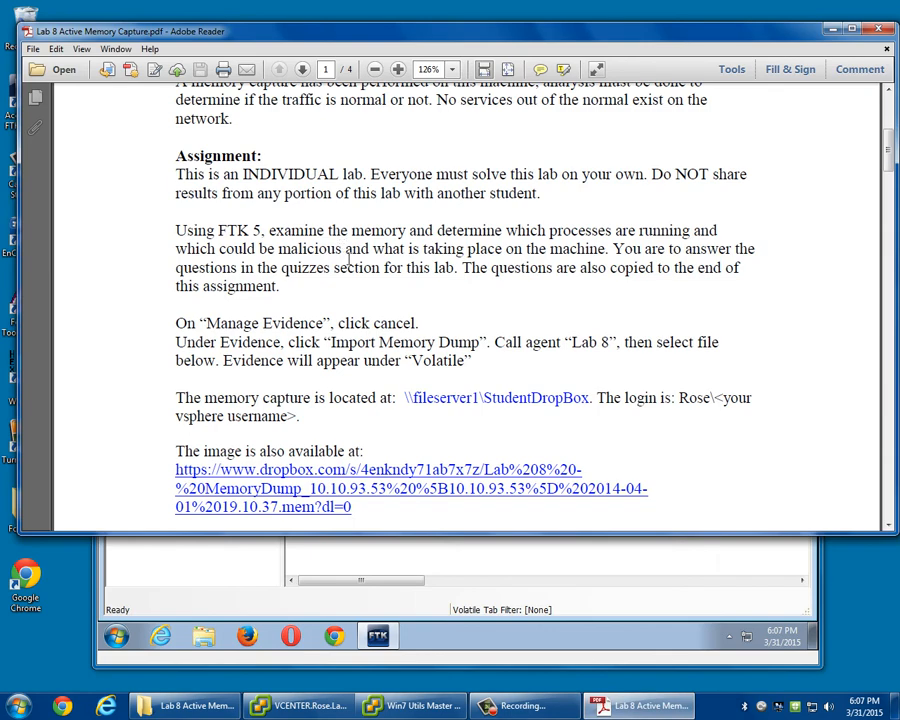
scroll(348, 257, "up", 5)
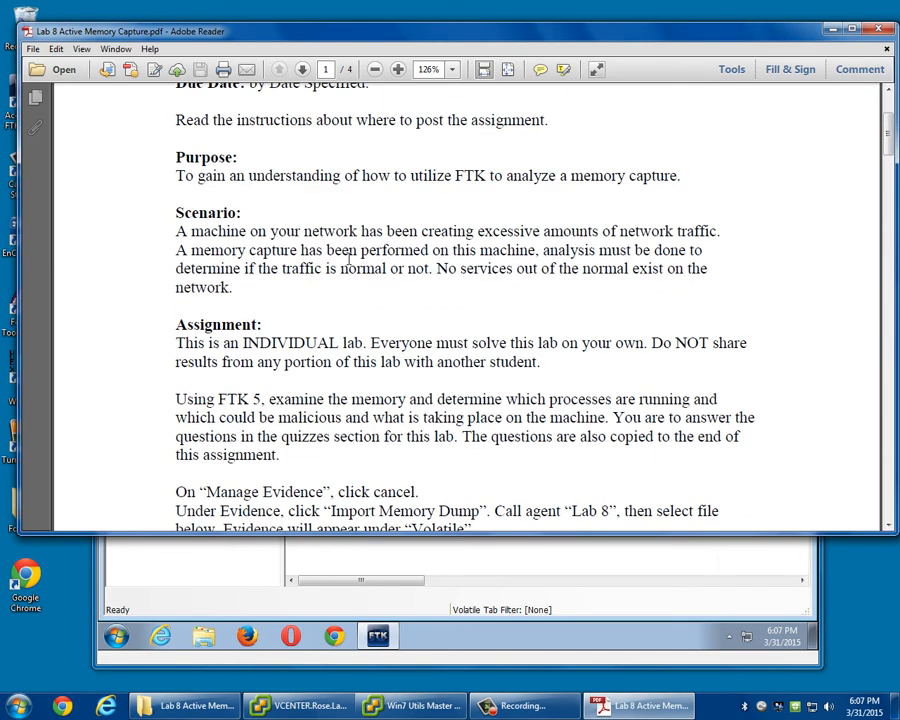
scroll(349, 257, "down", 3)
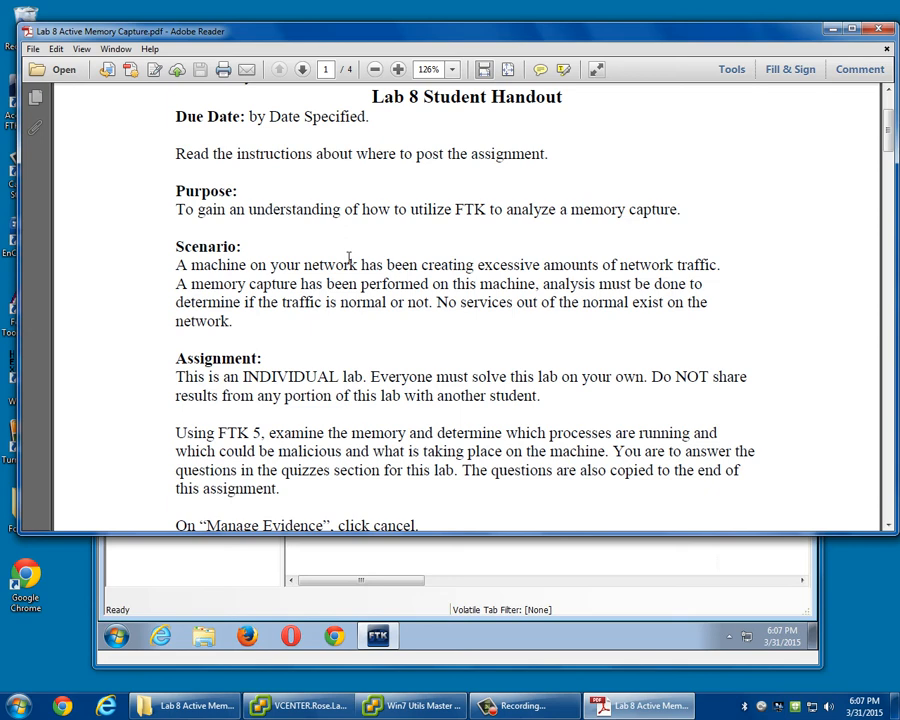
scroll(352, 268, "down", 3)
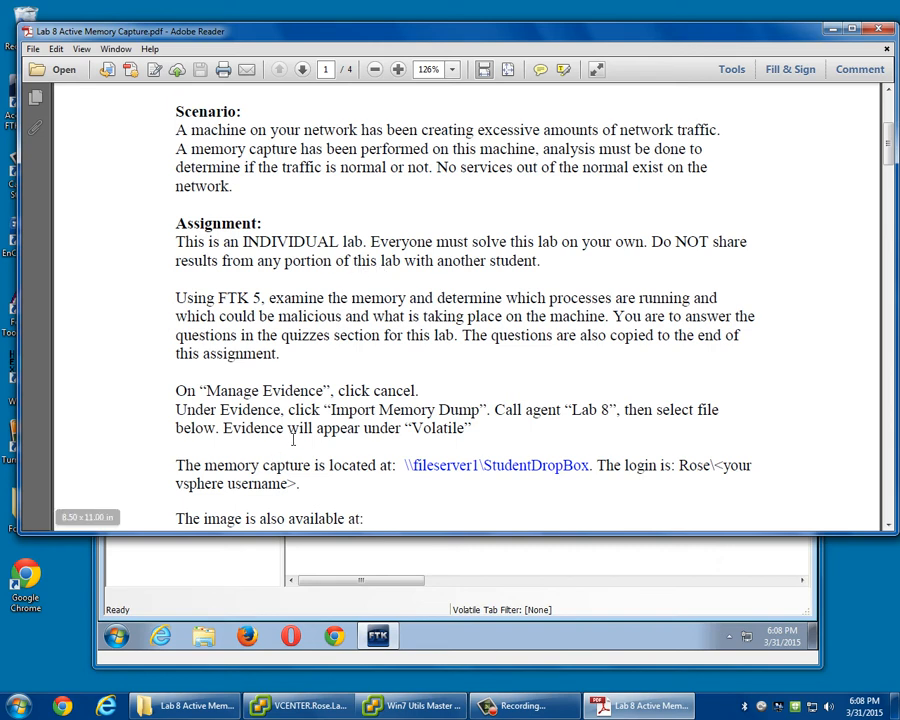
scroll(295, 368, "down", 1)
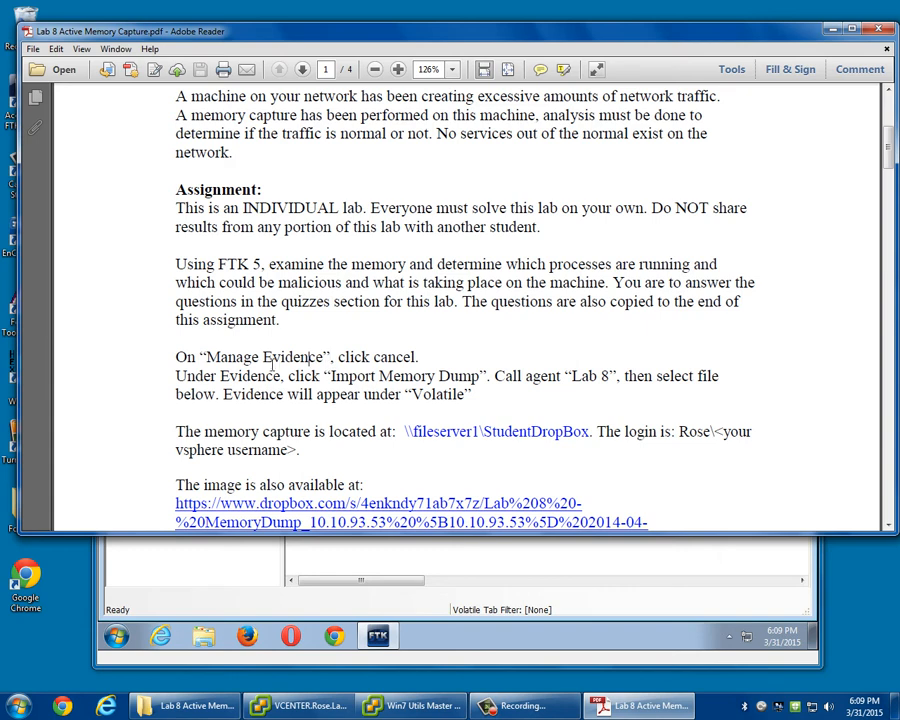
Read the handout's Manage Evidence and memory dump import instructions, the capture's location and the basic memory capture steps.
left_click_drag(203, 357, 402, 372)
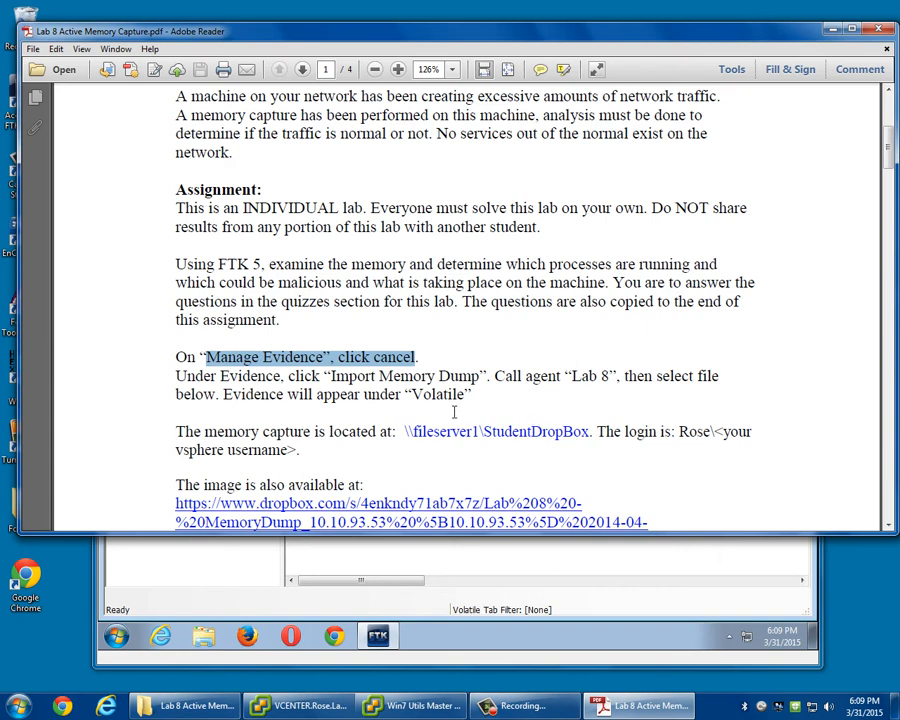
scroll(316, 403, "down", 1)
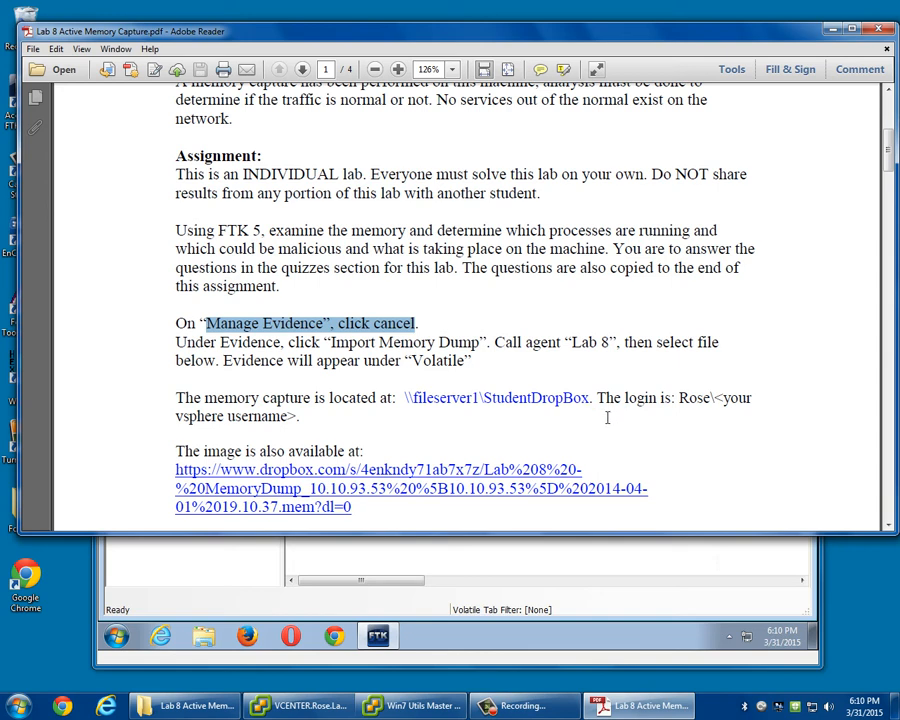
scroll(605, 403, "down", 1)
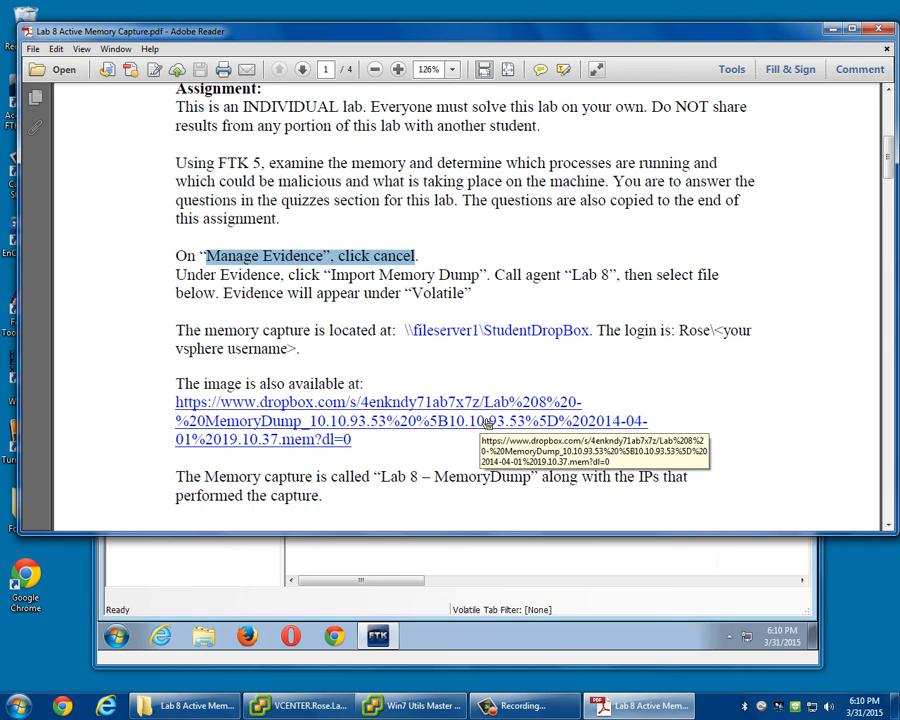
scroll(450, 424, "down", 1)
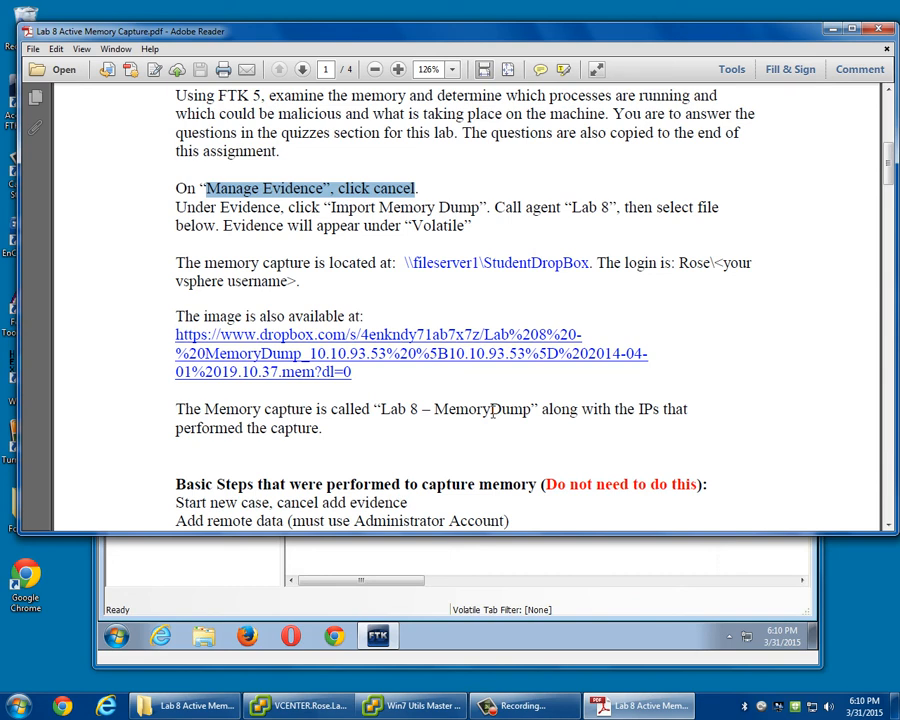
scroll(492, 412, "down", 2)
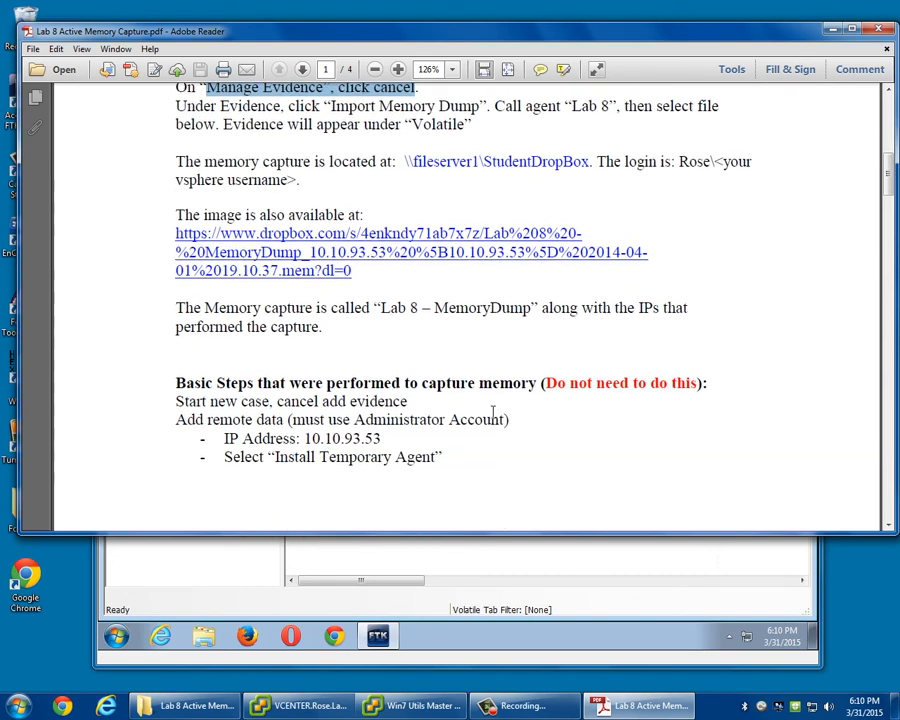
scroll(578, 416, "down", 1)
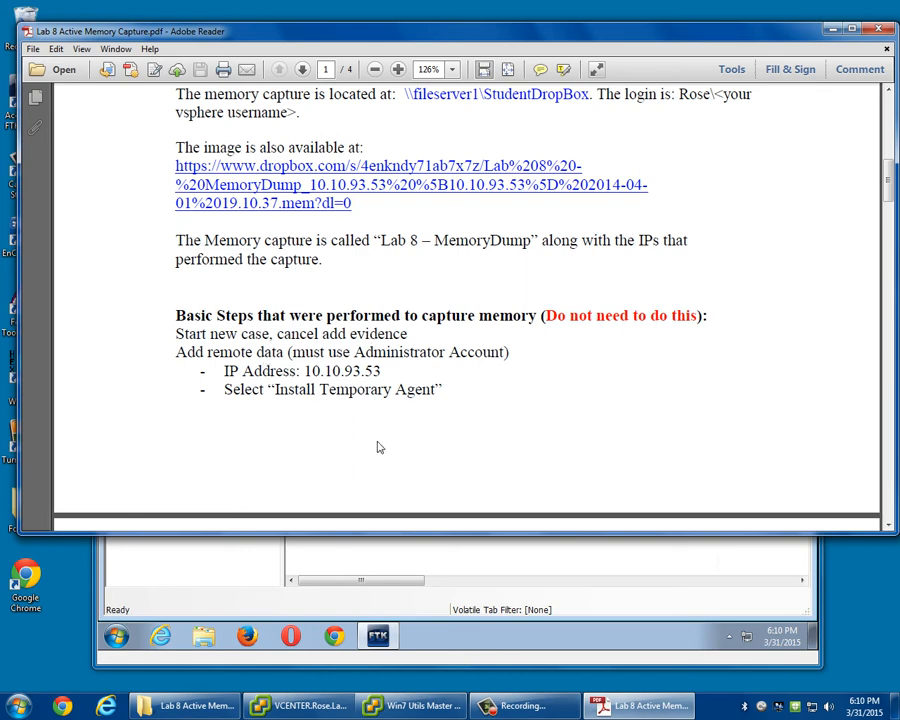
Switch to FTK in the Win7 Utils Master virtual machine, open the remote data agent dialog and move the window aside to reveal the handout.
left_click(420, 706)
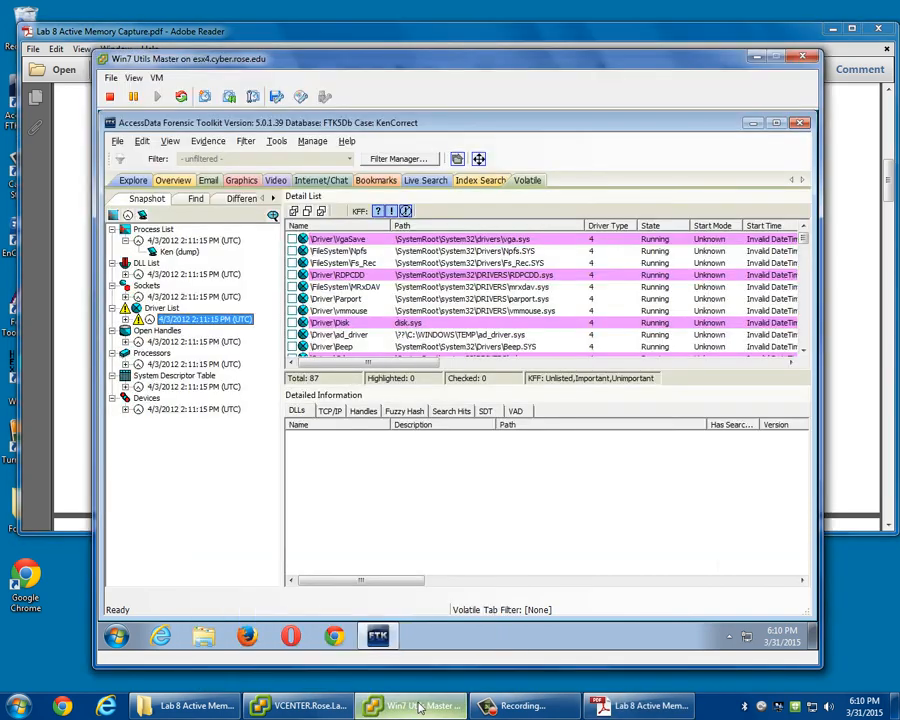
left_click(284, 144)
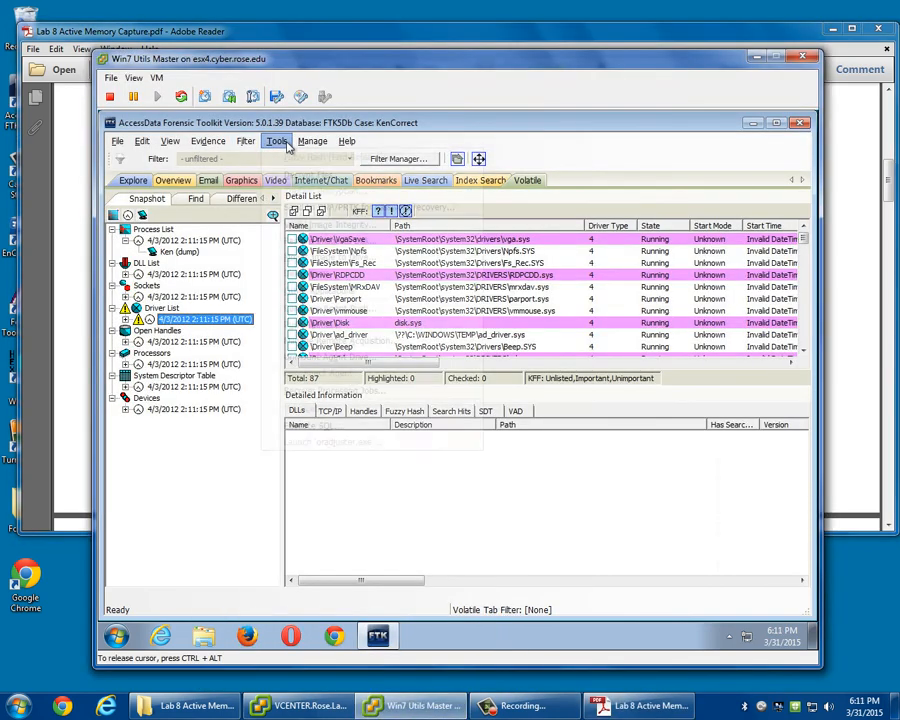
mouse_move(210, 143)
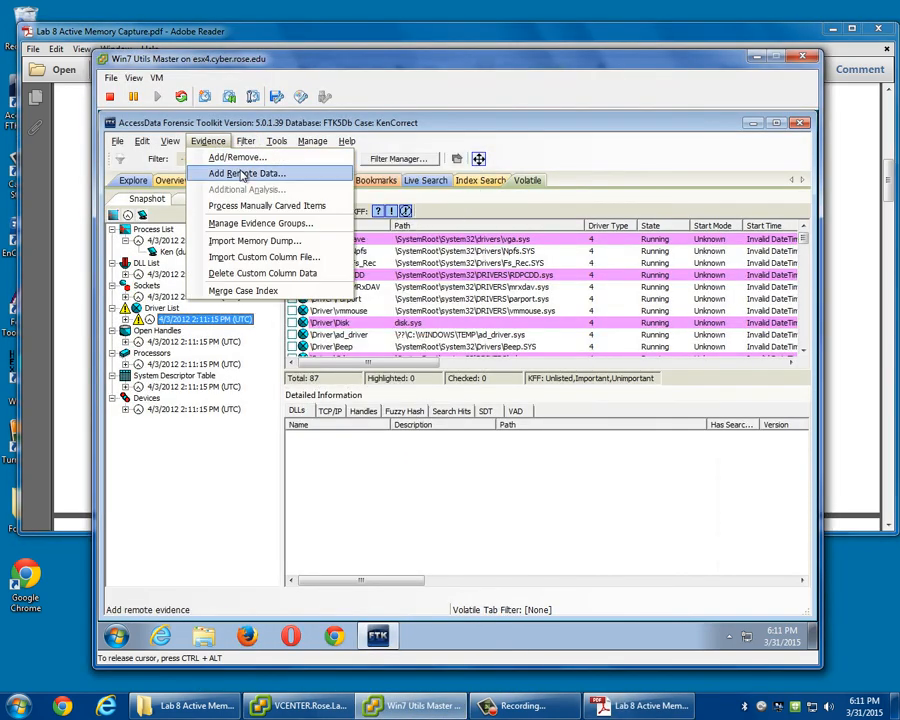
left_click(241, 175)
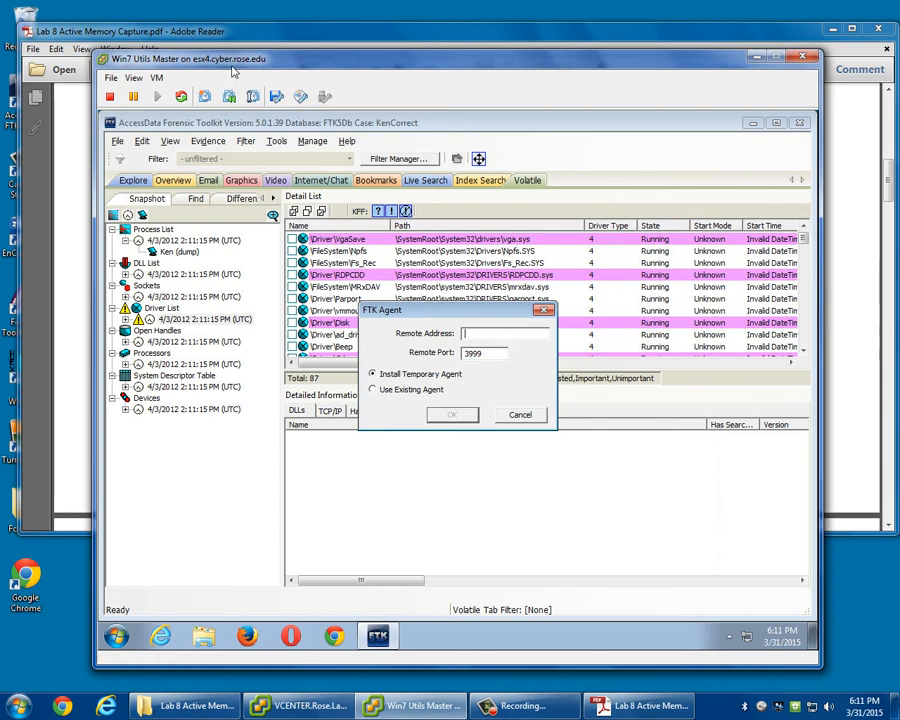
left_click_drag(232, 66, 606, 80)
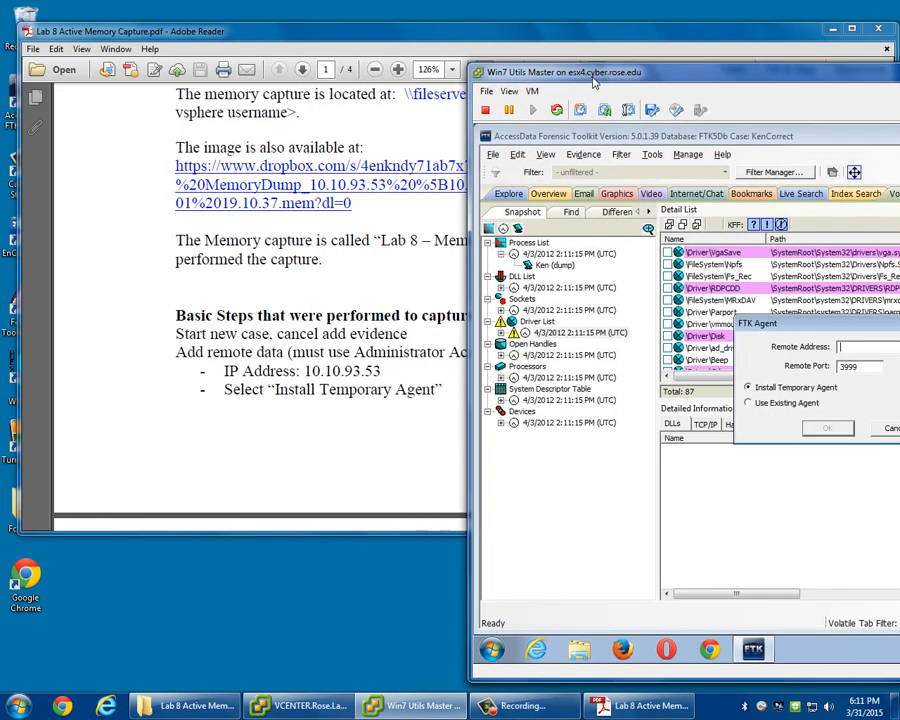
Read the handout's temporary agent and RAM acquisition steps, and cancel the FTK Agent dialog in the virtual machine.
left_click(325, 406)
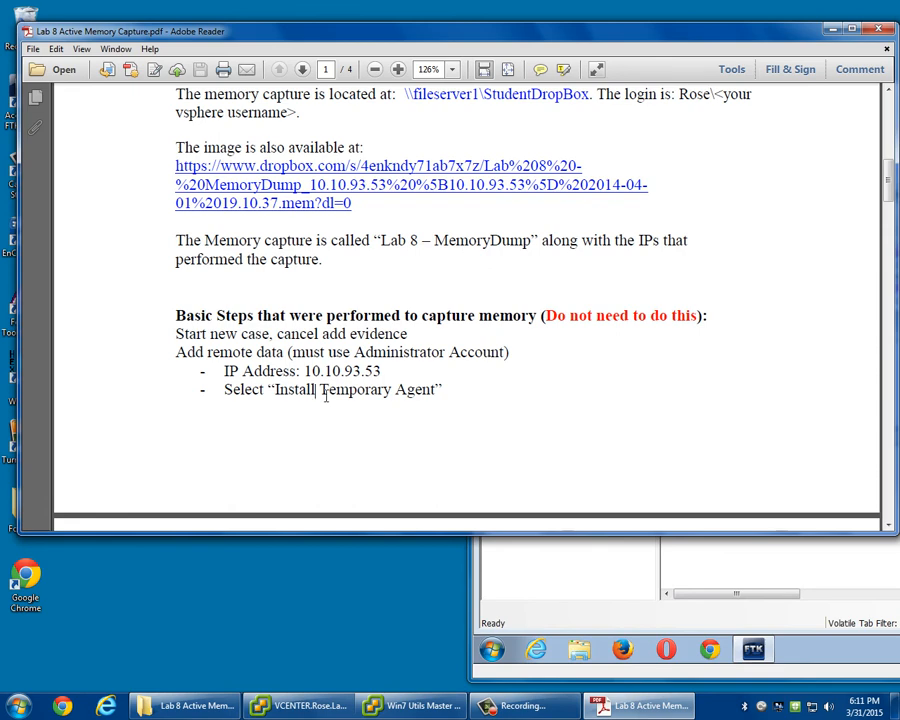
scroll(325, 392, "down", 8)
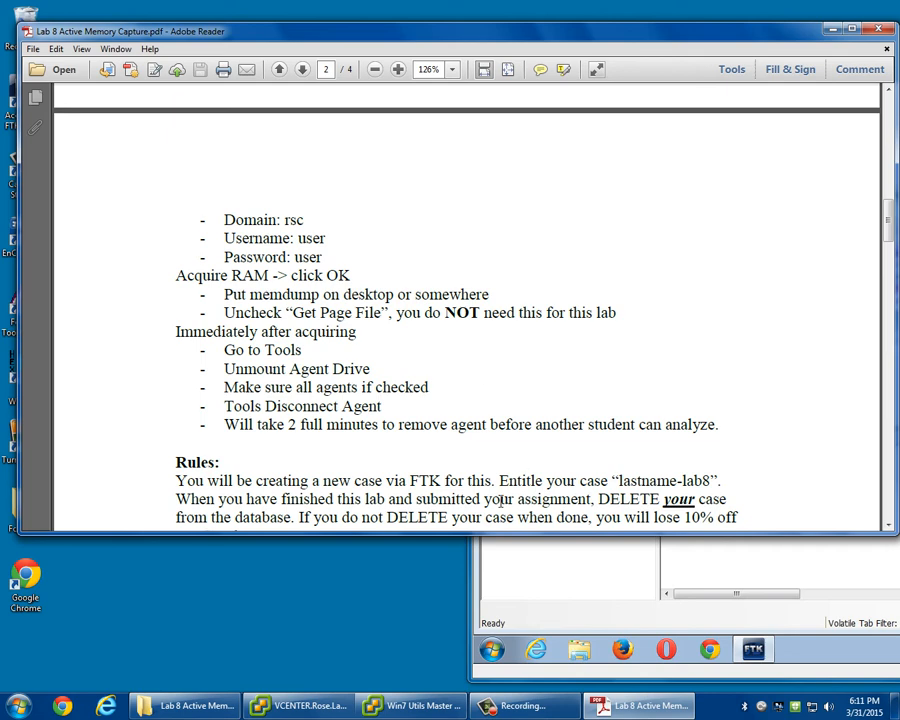
left_click(637, 591)
left_click_drag(703, 75, 458, 115)
left_click(646, 469)
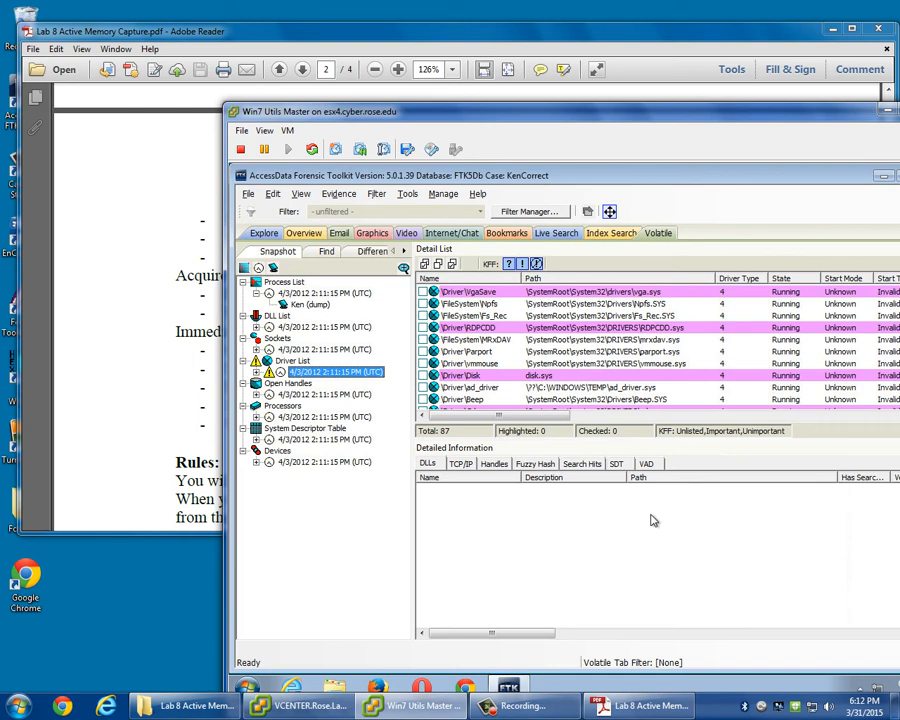
Return to the handout and review the agent unmount and disconnect steps, along with the rules and deliverables.
left_click(100, 238)
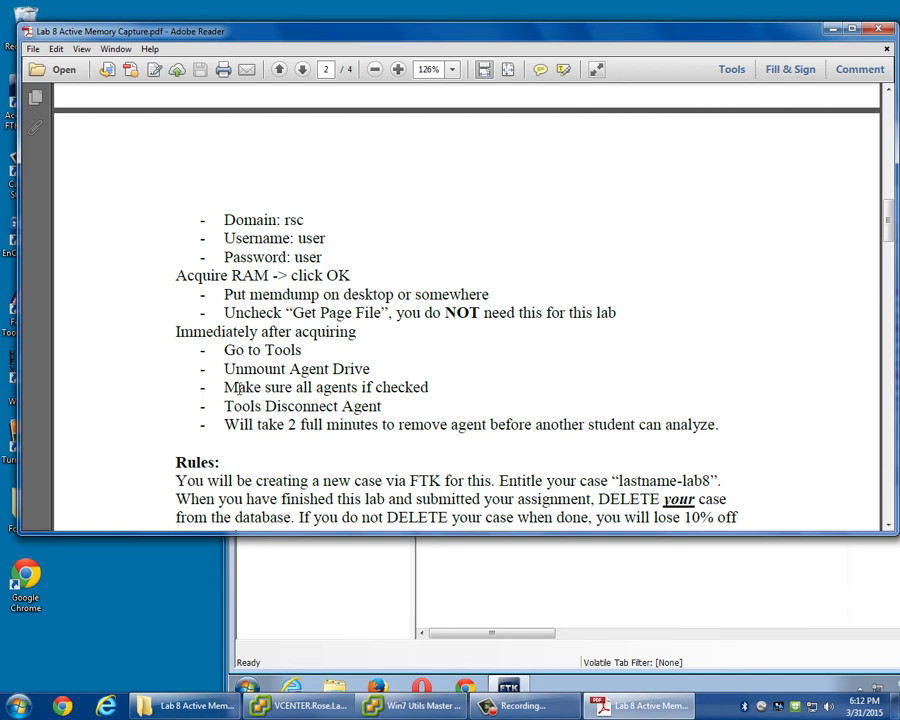
left_click_drag(224, 369, 384, 383)
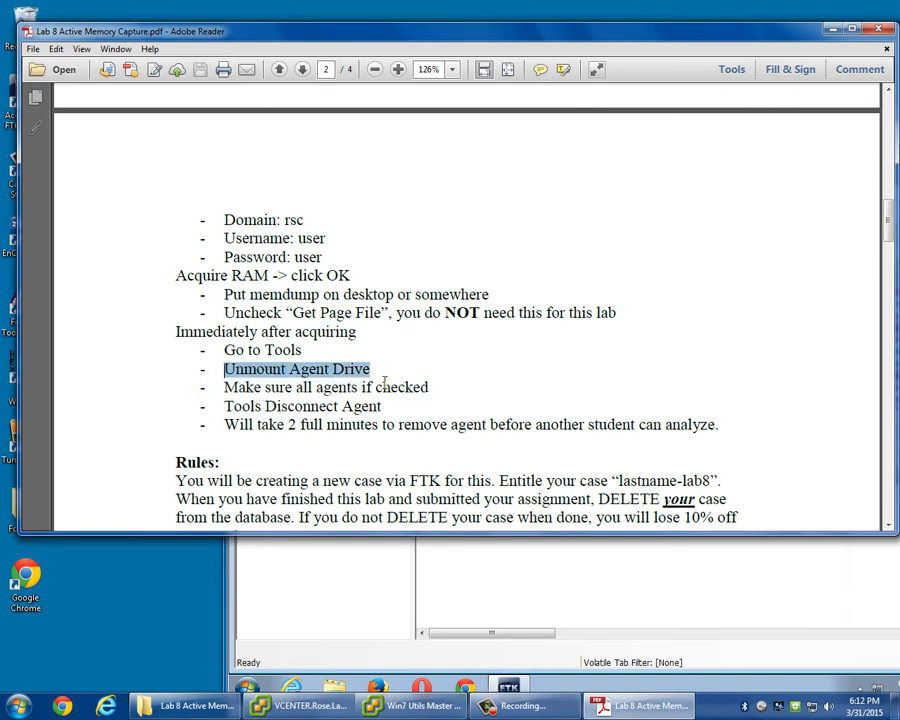
left_click_drag(262, 387, 436, 408)
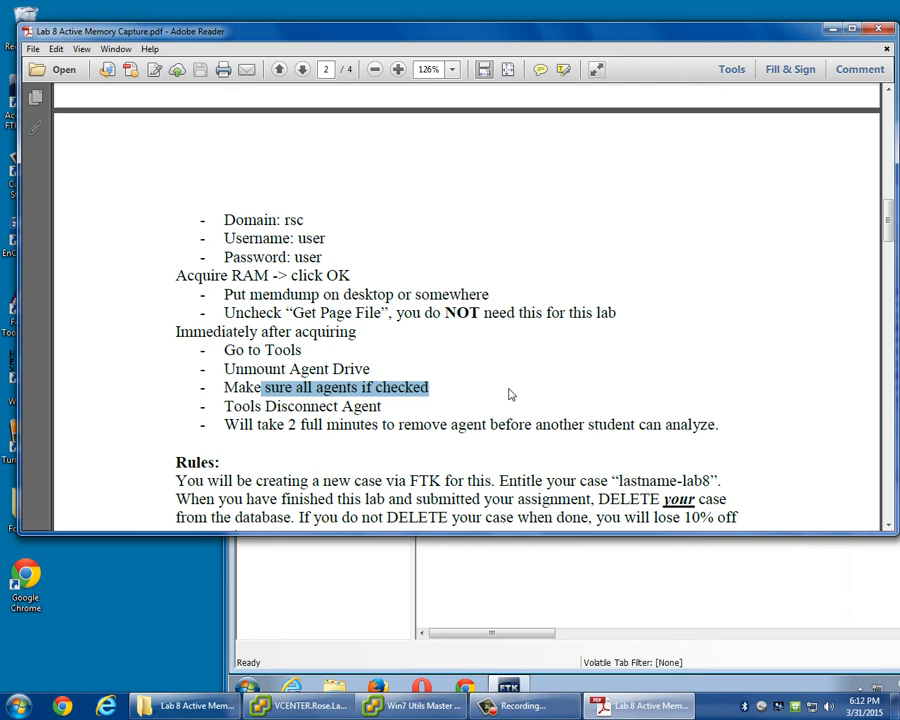
scroll(536, 308, "down", 2)
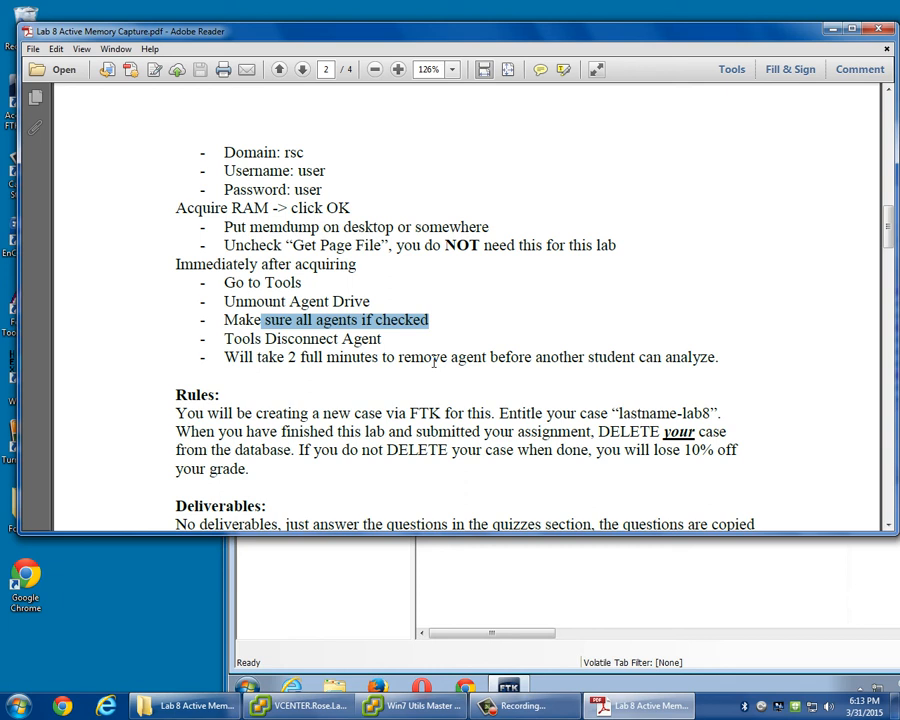
left_click(414, 452)
scroll(418, 452, "down", 3)
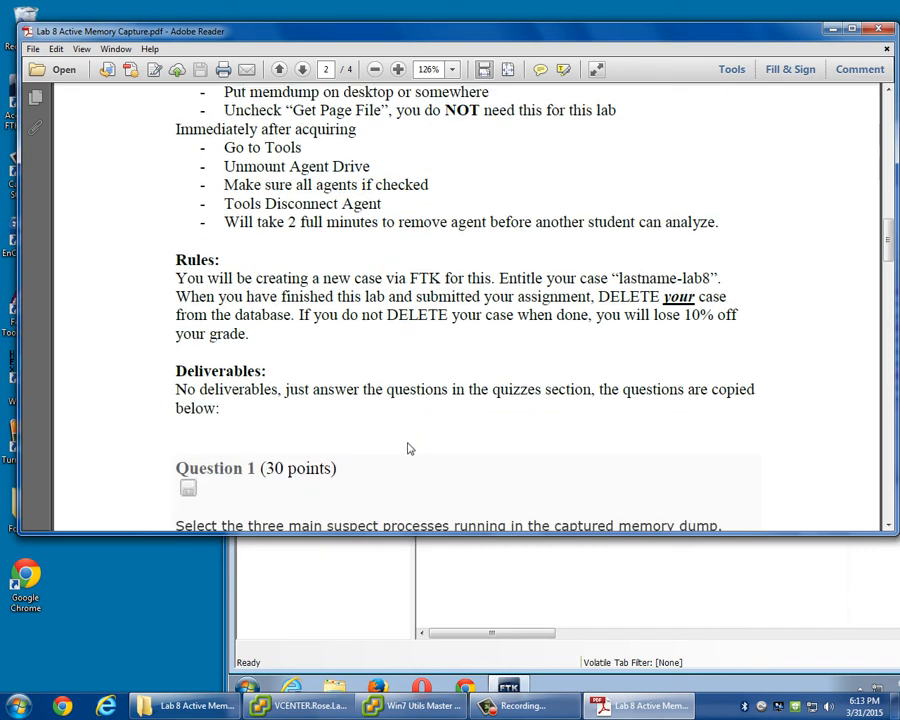
Read quiz Questions 1 to 5 on suspect processes, capture time, TCP traffic addresses and attack type.
scroll(434, 420, "down", 4)
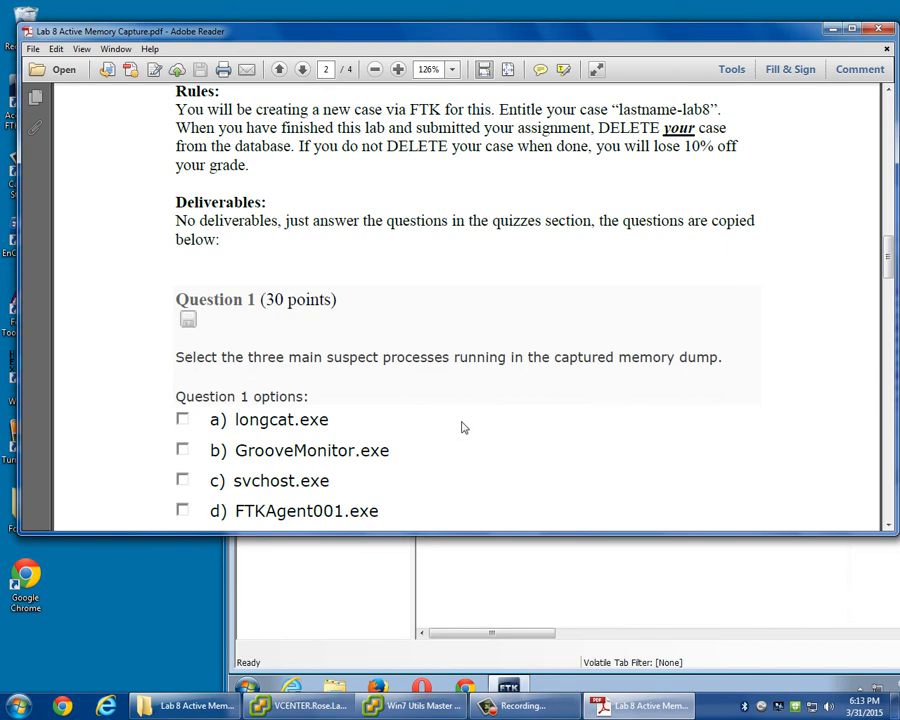
scroll(480, 383, "down", 5)
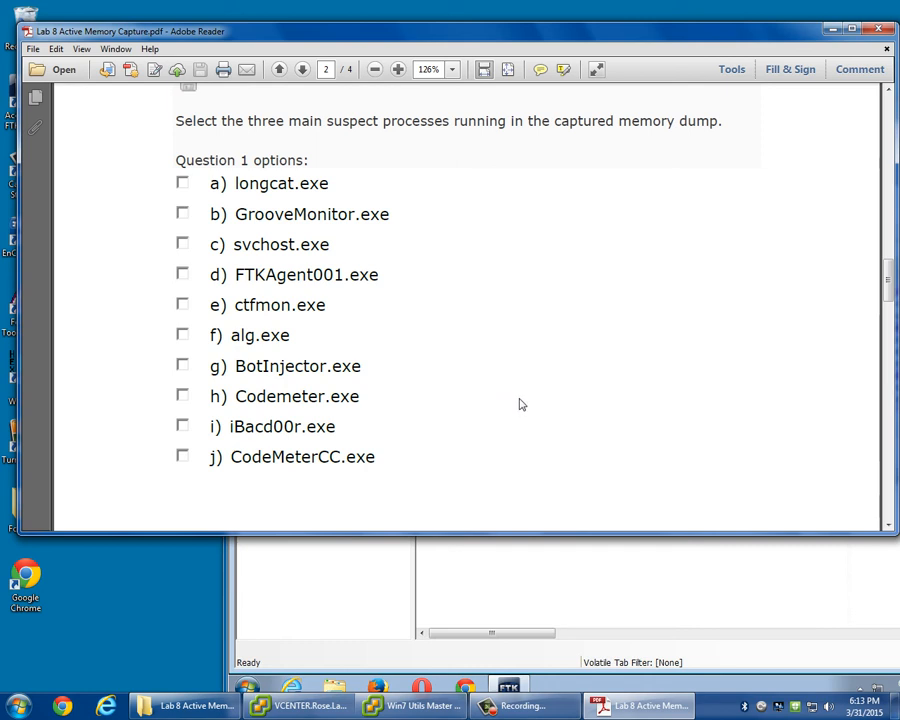
scroll(528, 391, "down", 9)
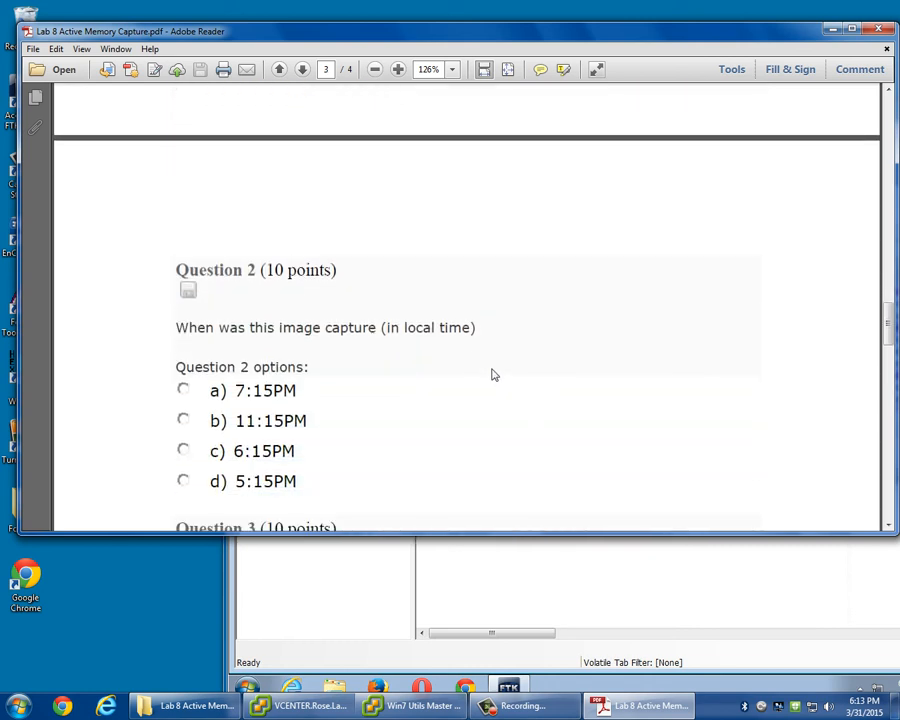
scroll(492, 375, "down", 5)
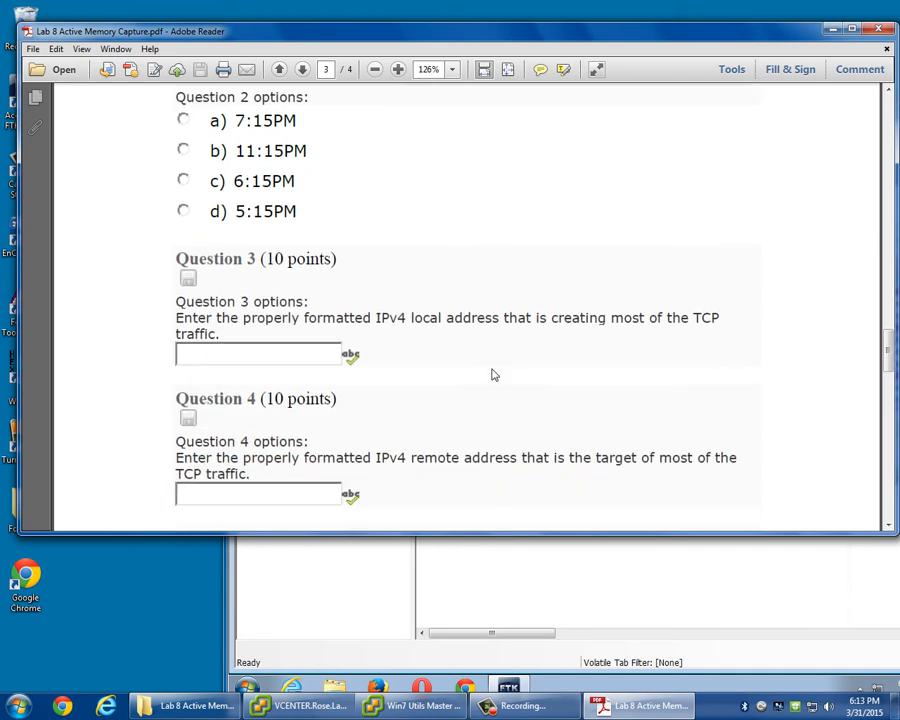
scroll(492, 375, "down", 3)
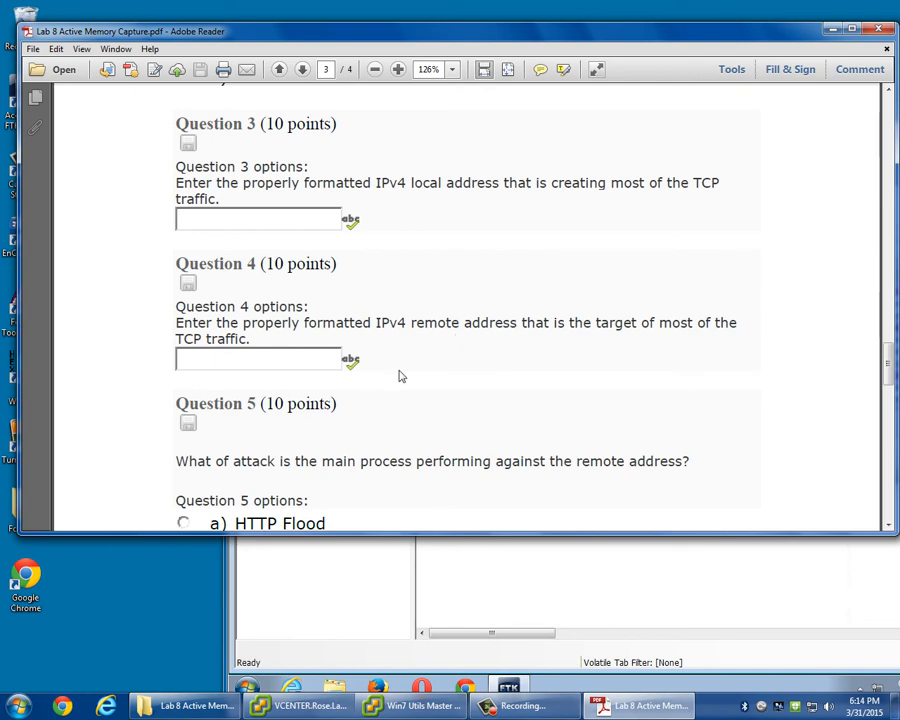
scroll(400, 376, "down", 5)
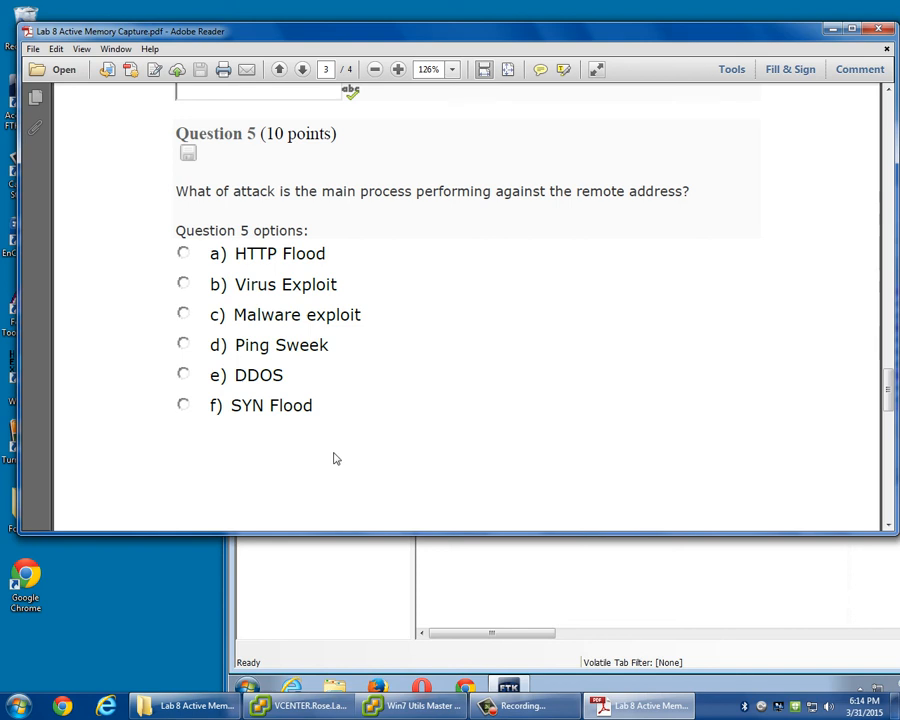
Read quiz Questions 6 to 8 on the targeted remote port, the suspect processes' directory and DLL usage.
scroll(333, 452, "down", 5)
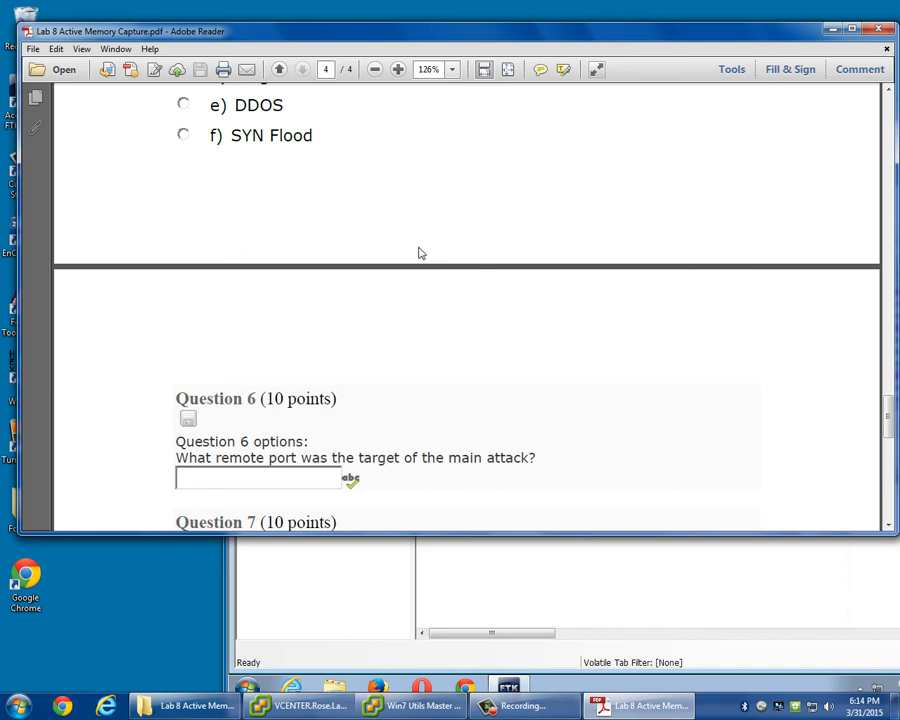
scroll(418, 262, "down", 2)
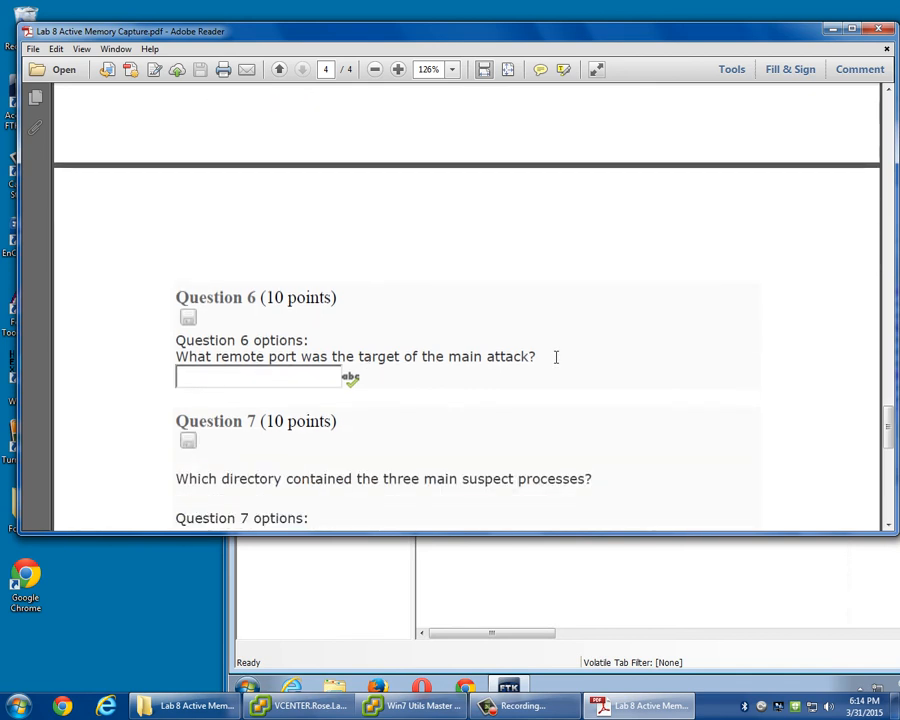
scroll(556, 356, "down", 3)
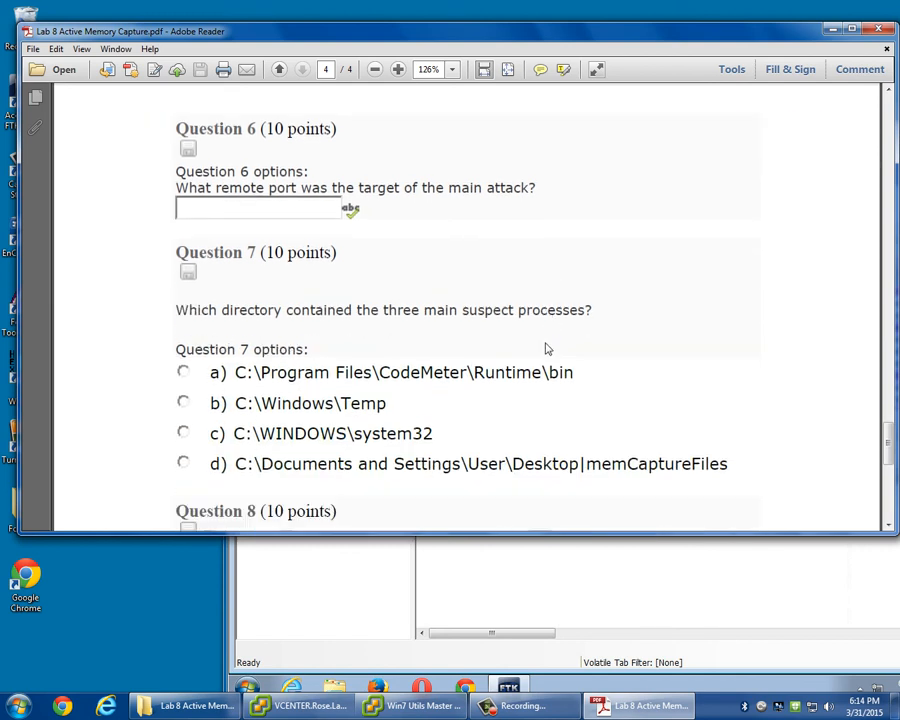
scroll(538, 348, "down", 1)
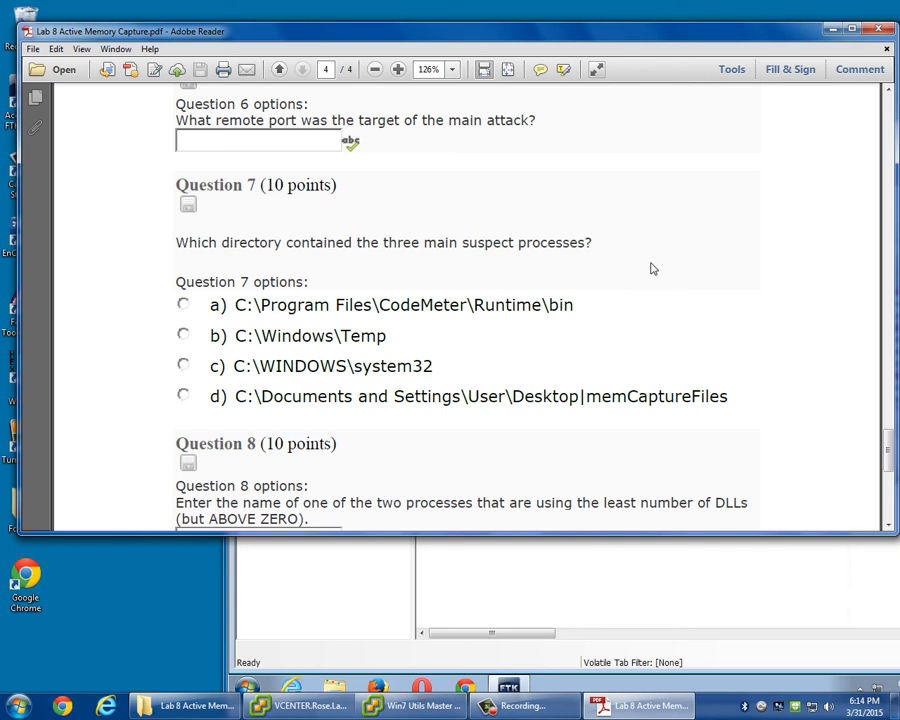
scroll(650, 268, "down", 5)
scroll(648, 268, "up", 1)
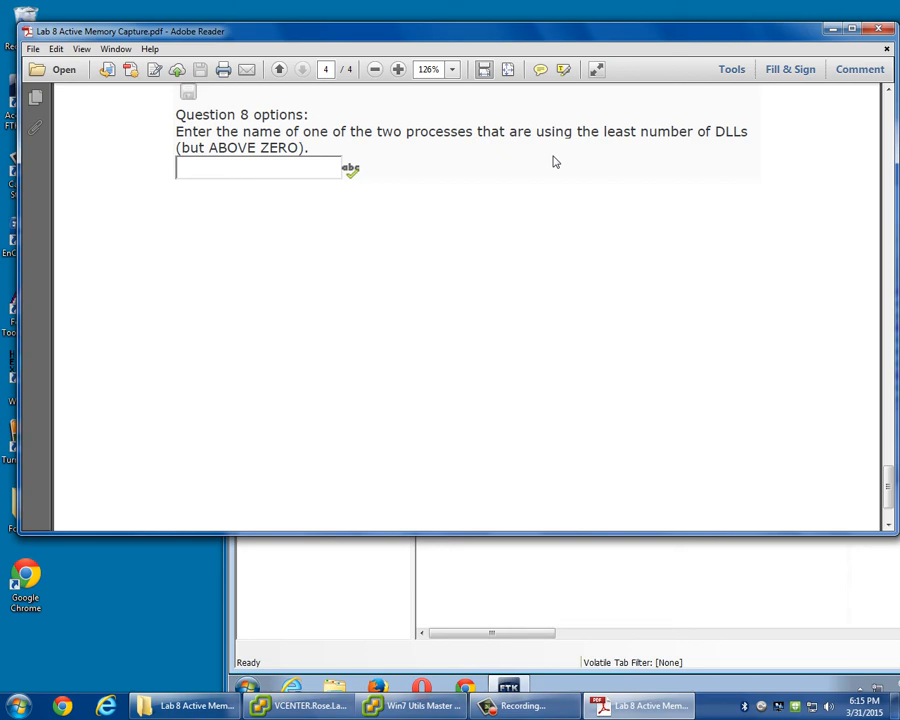
Close the Lab 8 handout and close the open KenCorrect case in FTK.
left_click(878, 28)
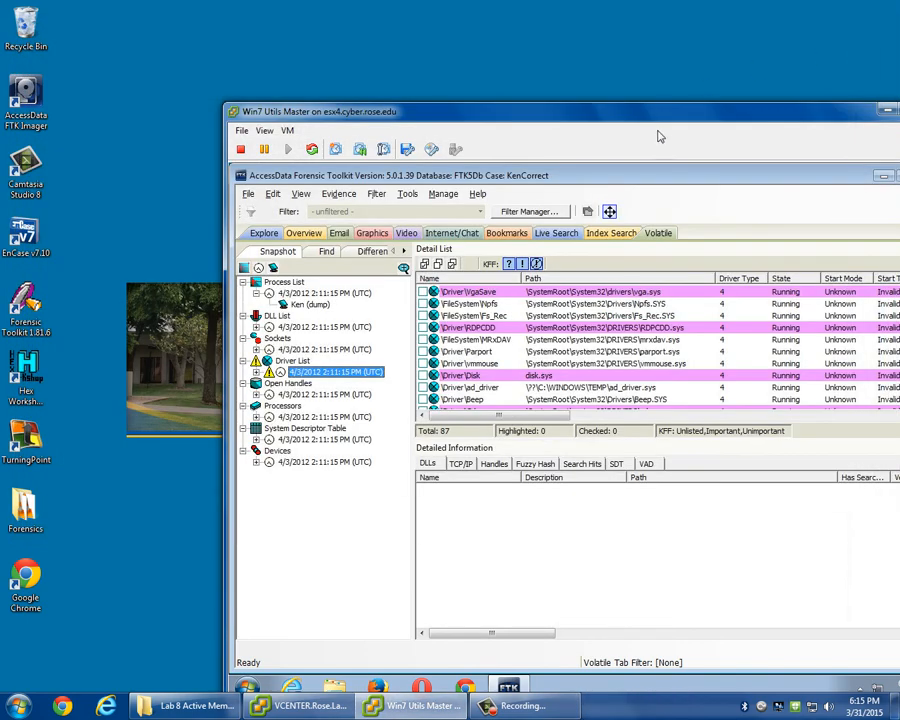
left_click_drag(662, 113, 446, 132)
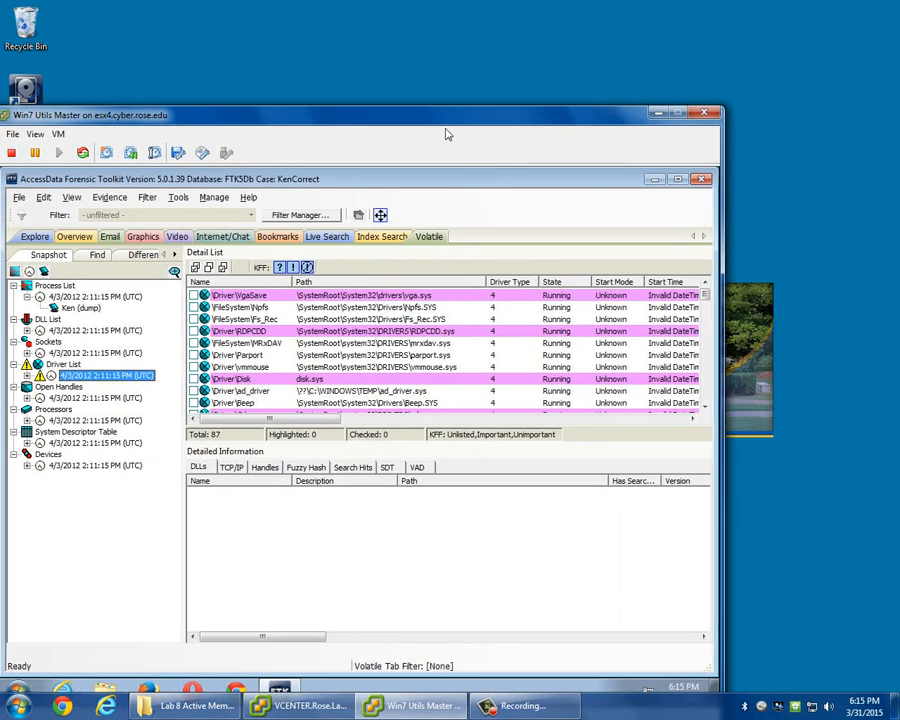
left_click(703, 179)
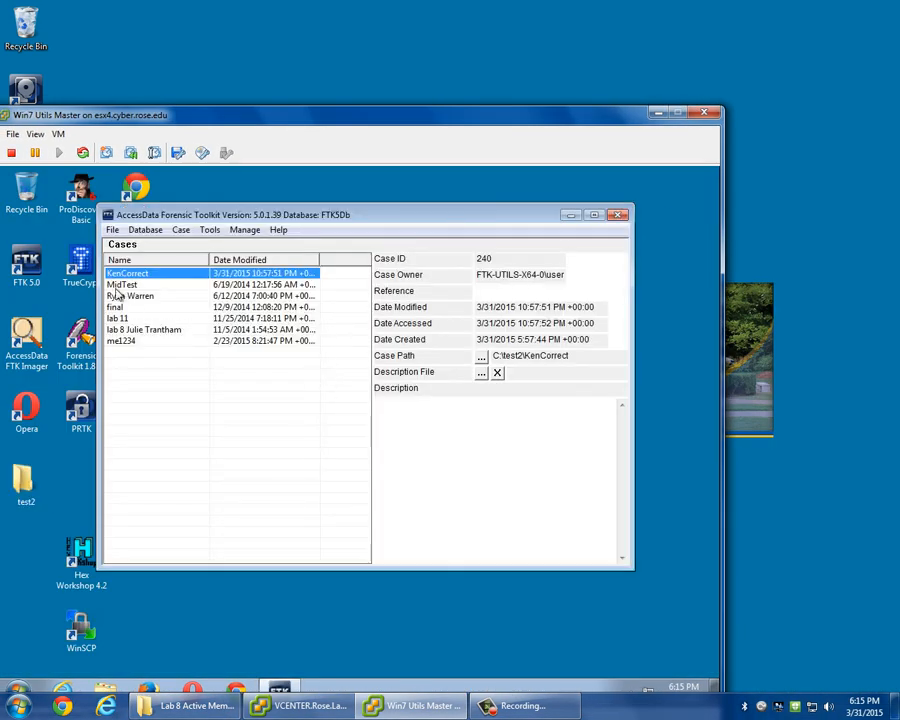
Delete the KenCorrect case from the FTK5Db case list.
right_click(128, 273)
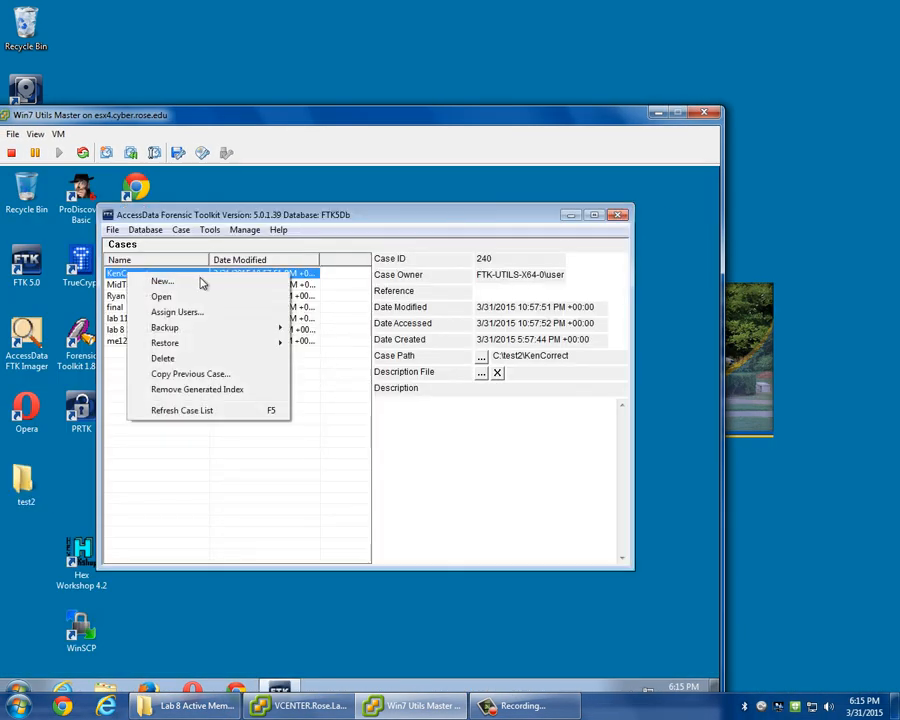
left_click(192, 360)
left_click(430, 432)
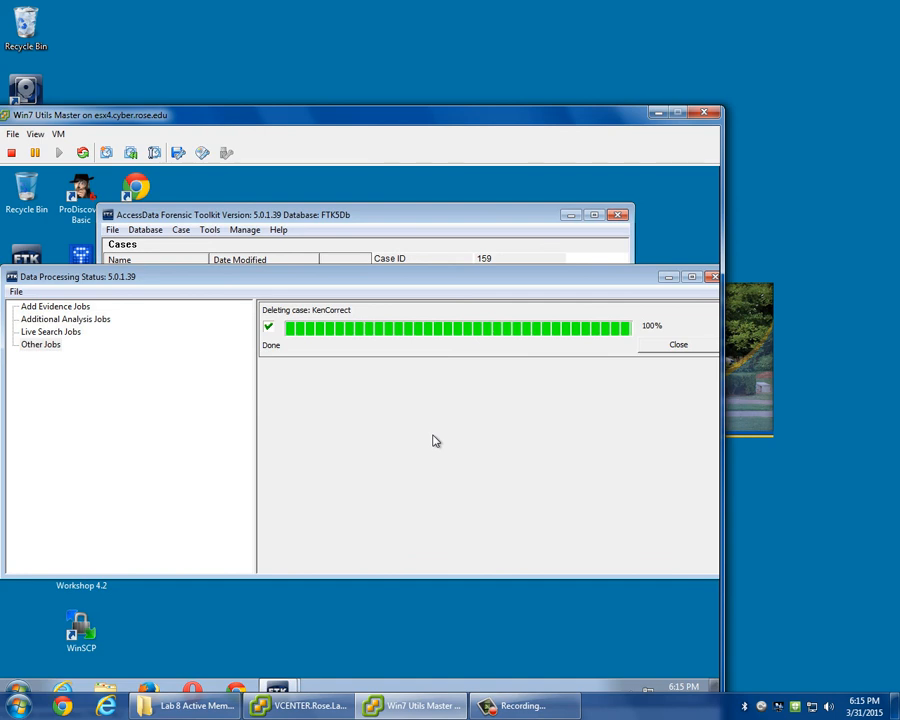
Clear the finished deletion job and delete the MidTest case despite its missing case folder, closing the processing status window.
left_click(678, 344)
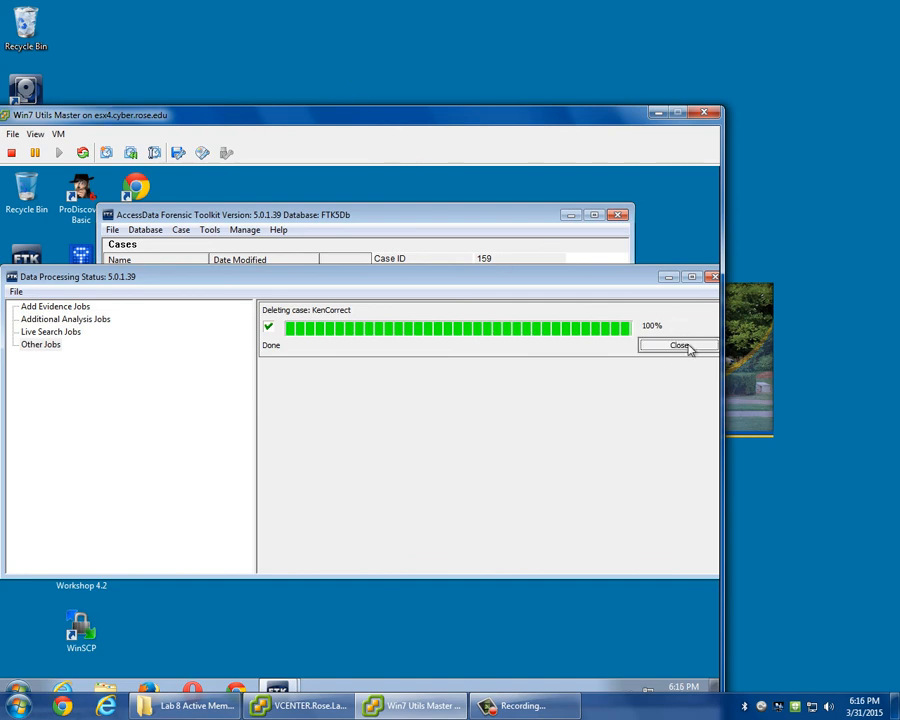
left_click(711, 277)
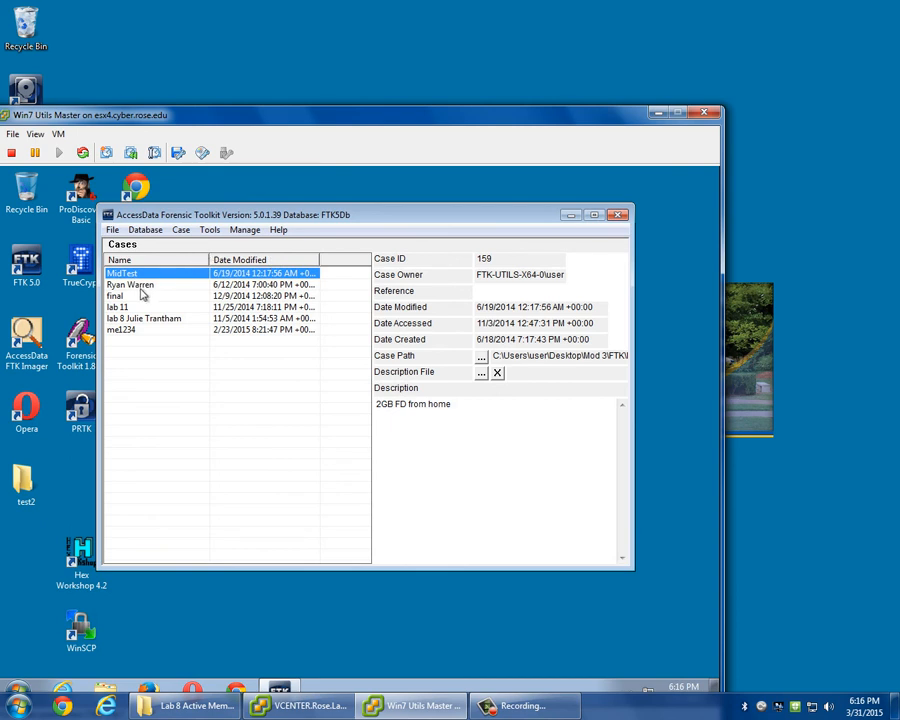
right_click(136, 277)
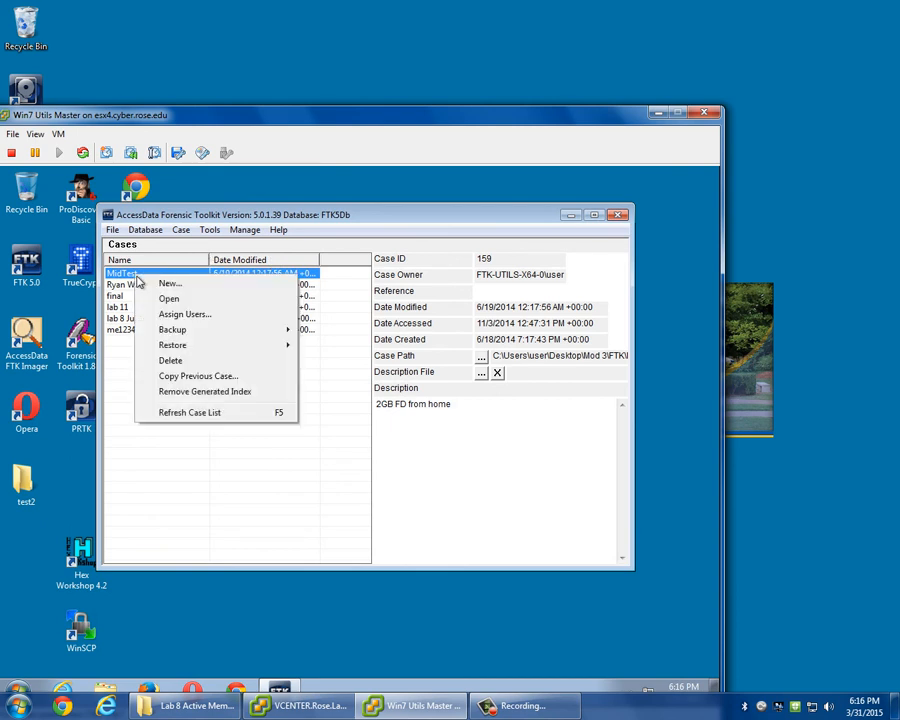
left_click(190, 366)
left_click(422, 430)
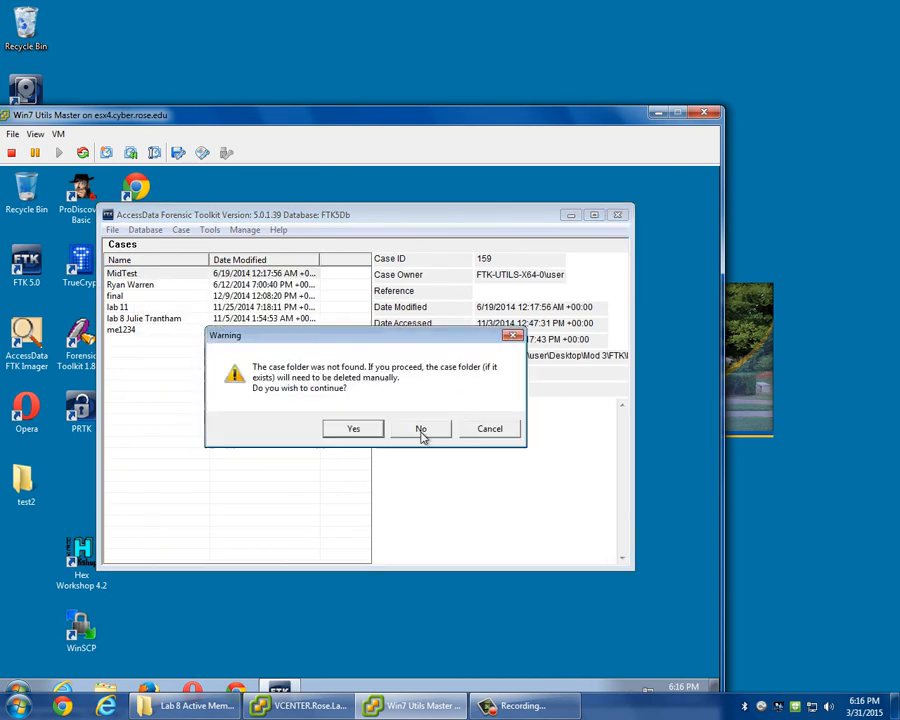
left_click(359, 433)
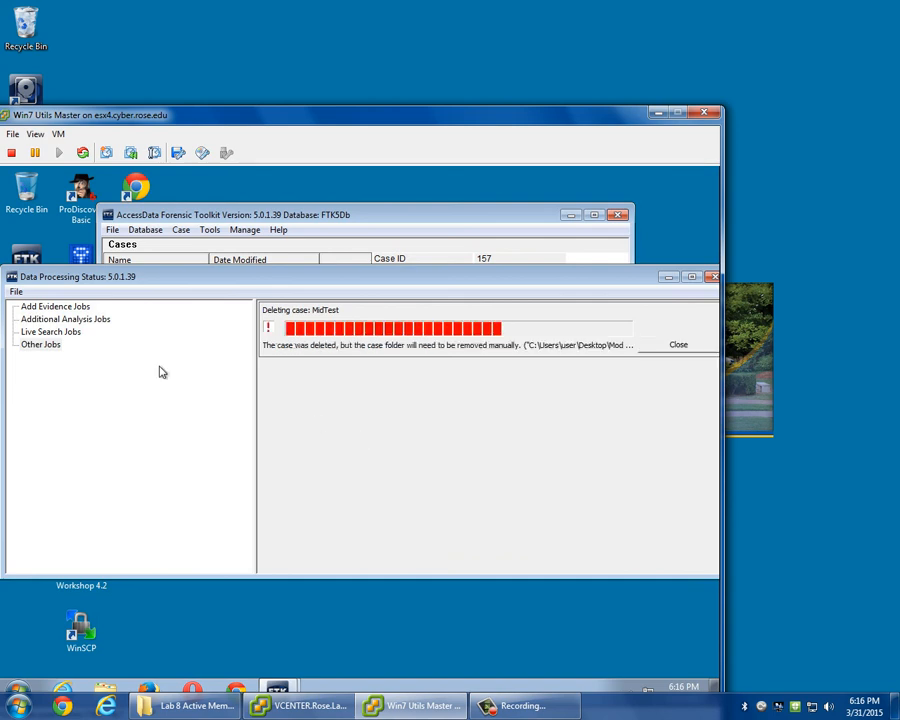
left_click(690, 348)
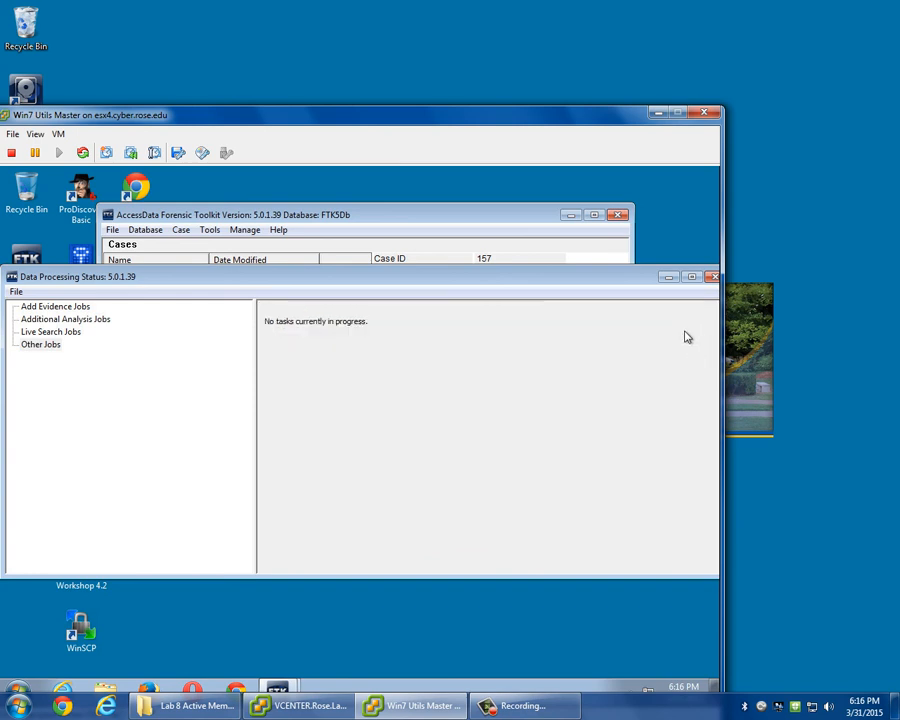
left_click(708, 276)
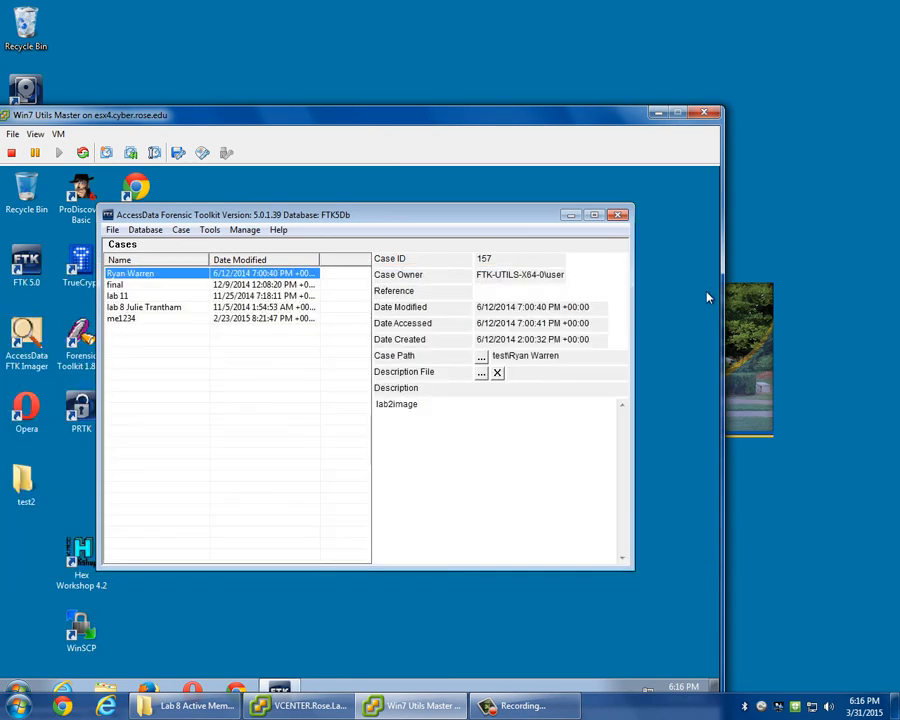
Bring the whole Win7 Utils Master console window into view and close the FTK case manager.
left_click(704, 300)
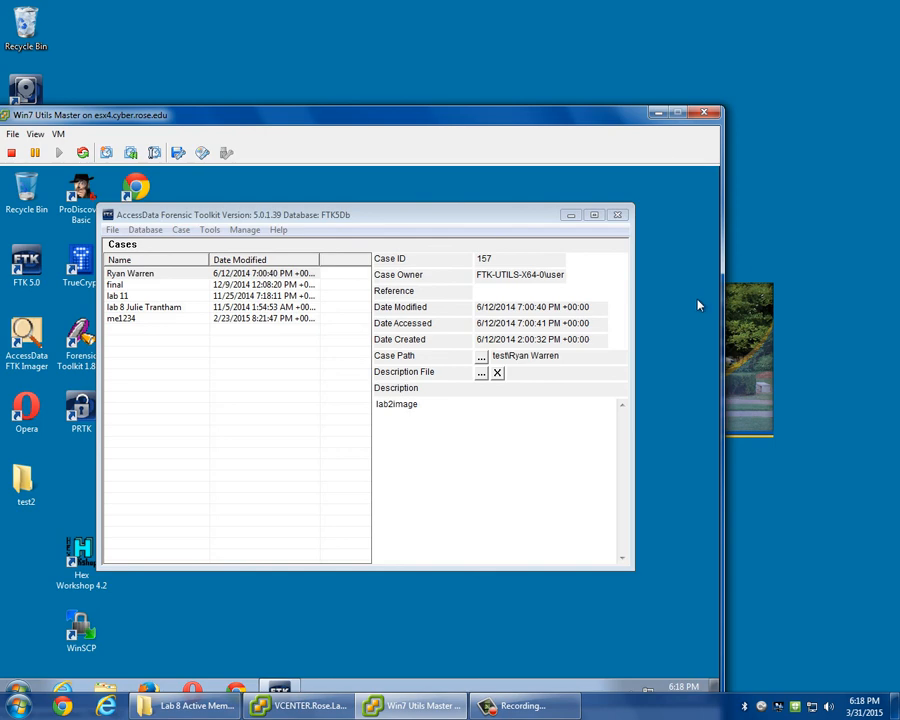
left_click_drag(500, 117, 597, 48)
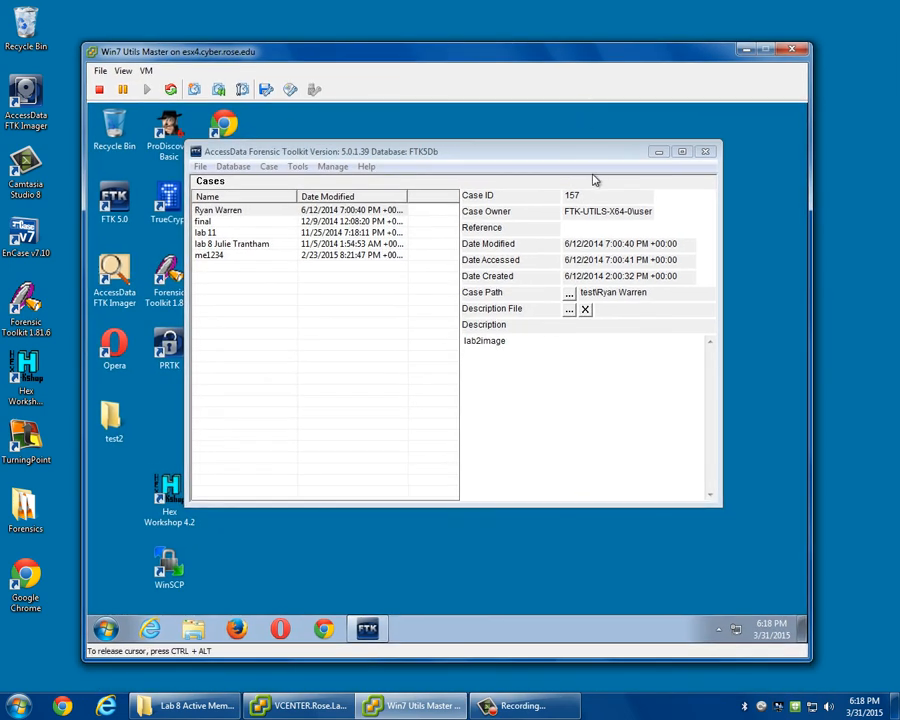
left_click(714, 155)
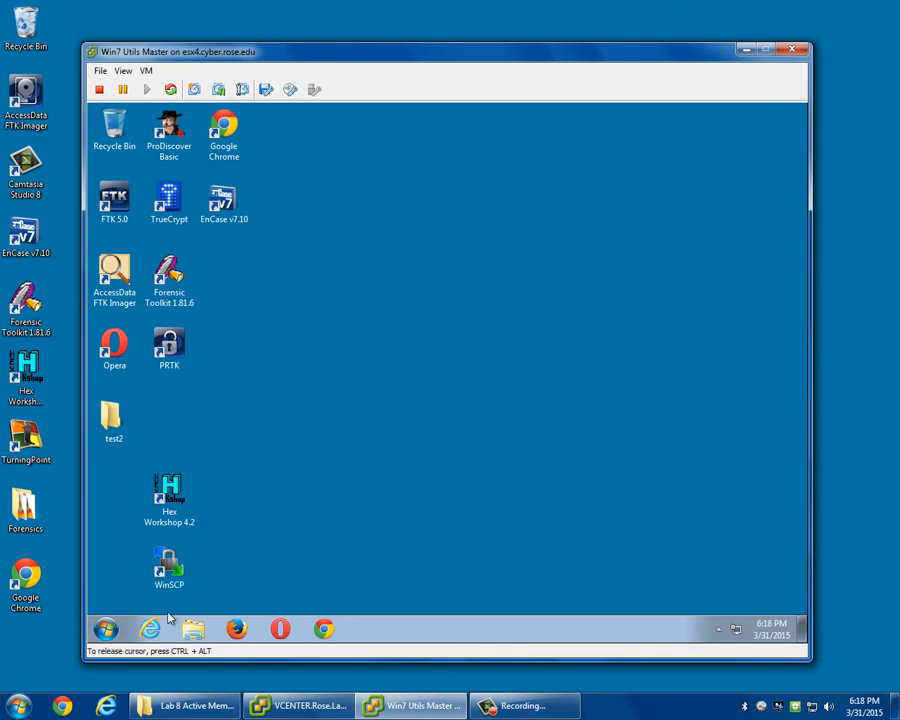
Shut down Windows in the Win7 Utils Master virtual machine and close its console window.
left_click(105, 628)
left_click(312, 605)
left_click(790, 50)
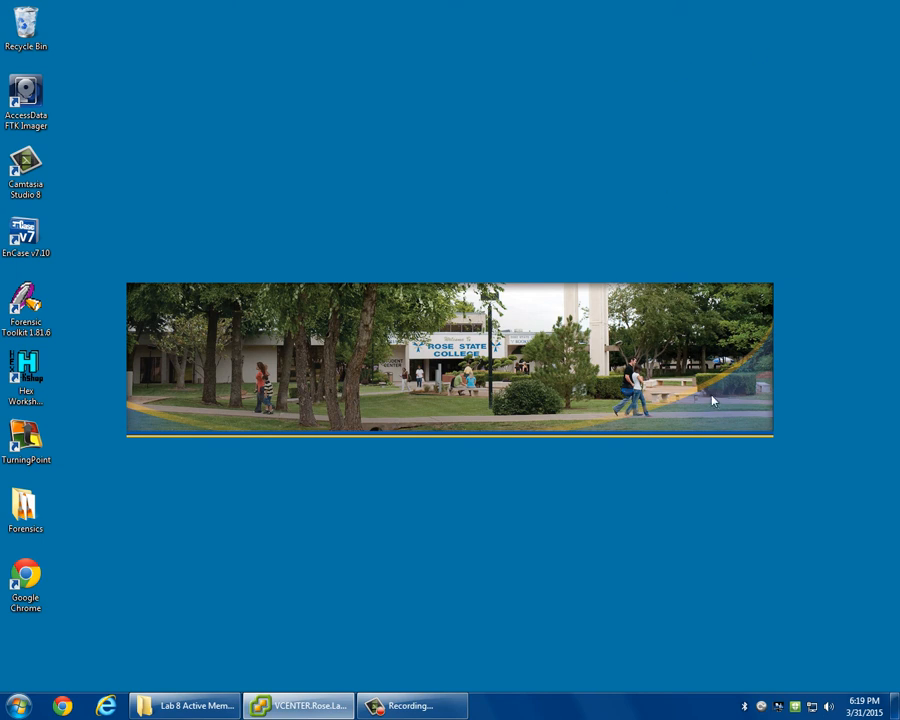
left_click(425, 706)
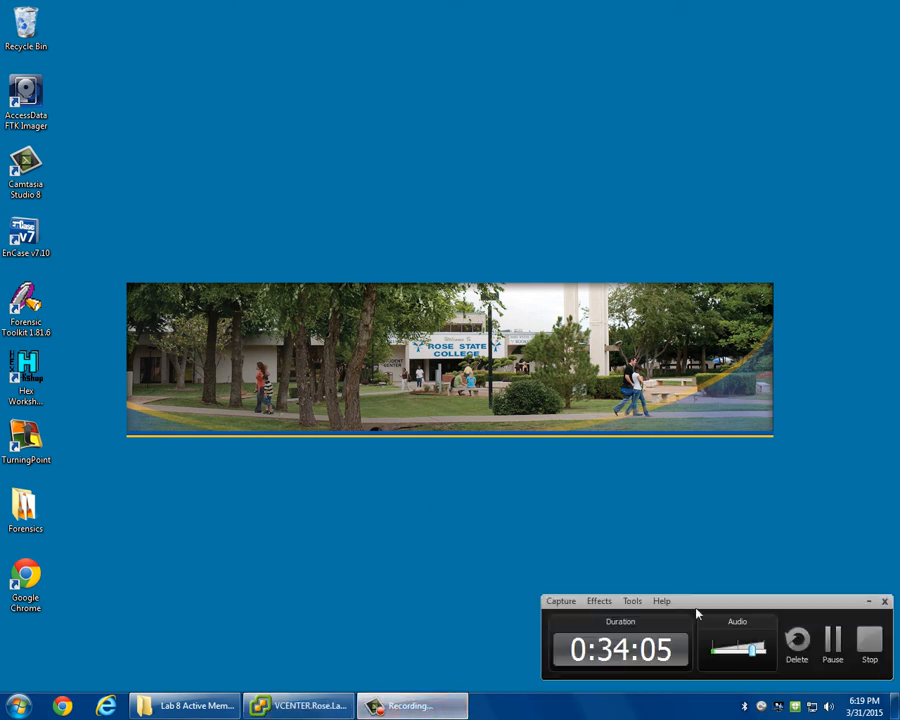